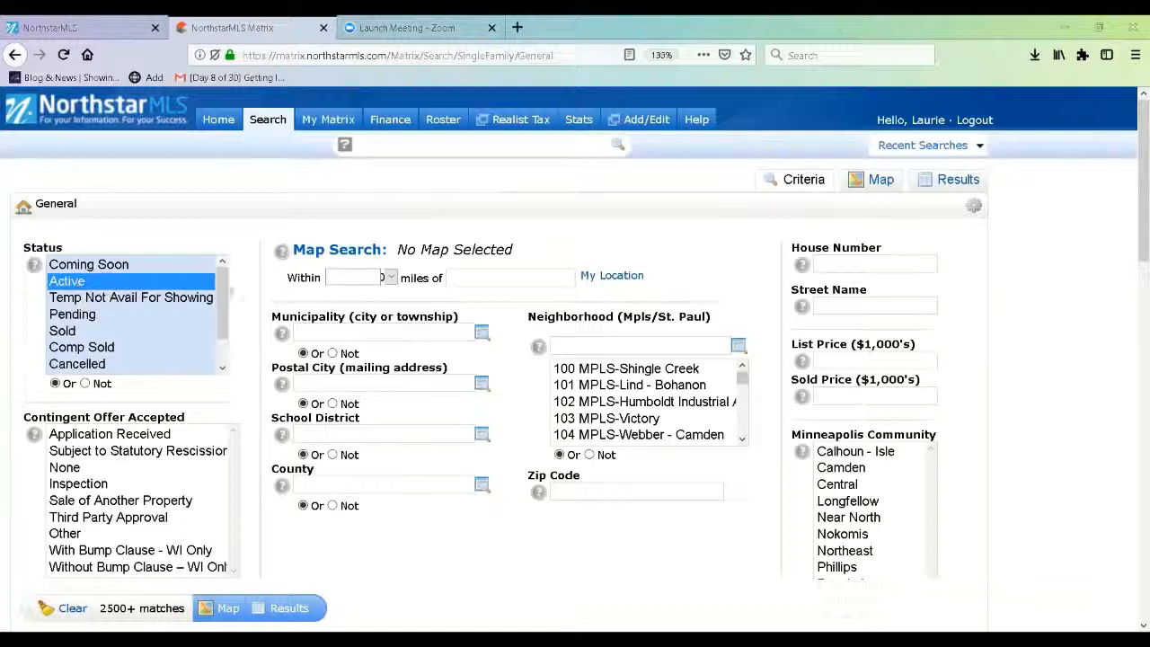
- Zoom into the satellite map and pan north to the Fridley, New Brighton and Shoreview suburbs
{"action": "mouse_move", "coordinate": [332, 261]}
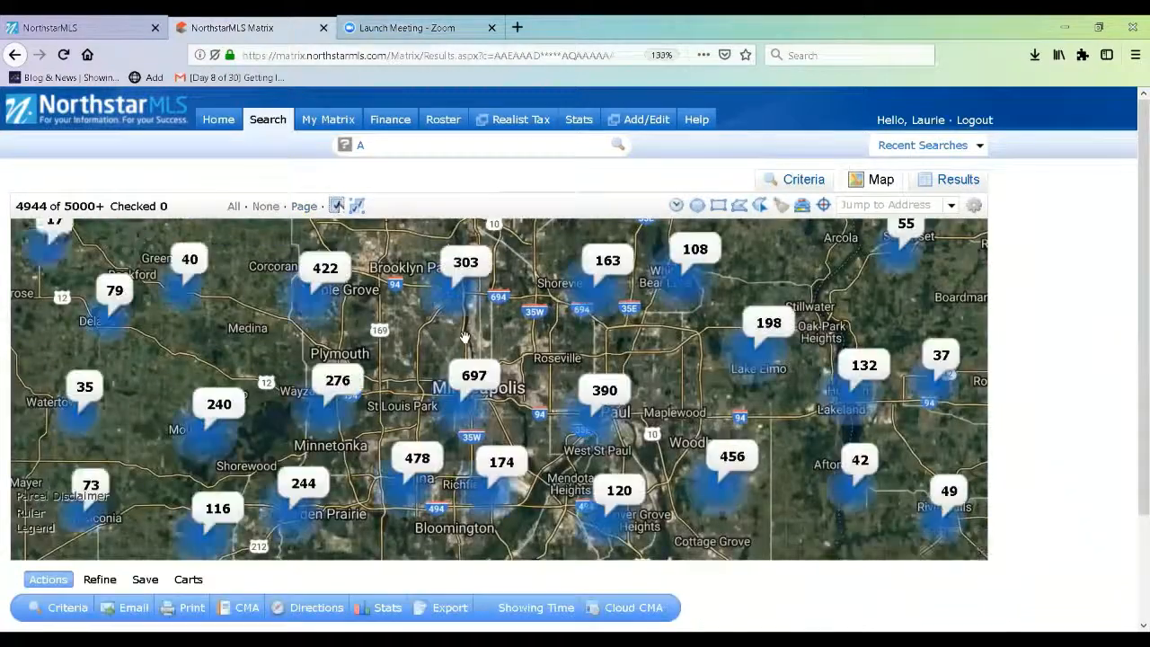
{"action": "scroll", "coordinate": [464, 337], "scroll_direction": "up", "scroll_amount": 1}
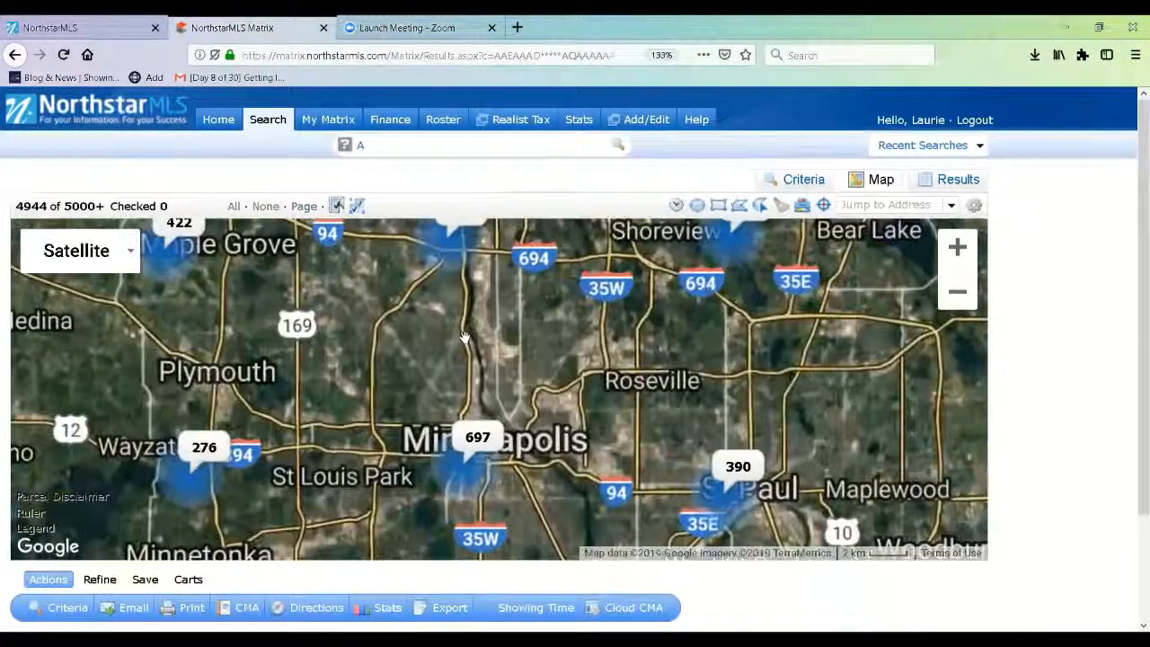
{"action": "scroll", "coordinate": [465, 337], "scroll_direction": "up", "scroll_amount": 1}
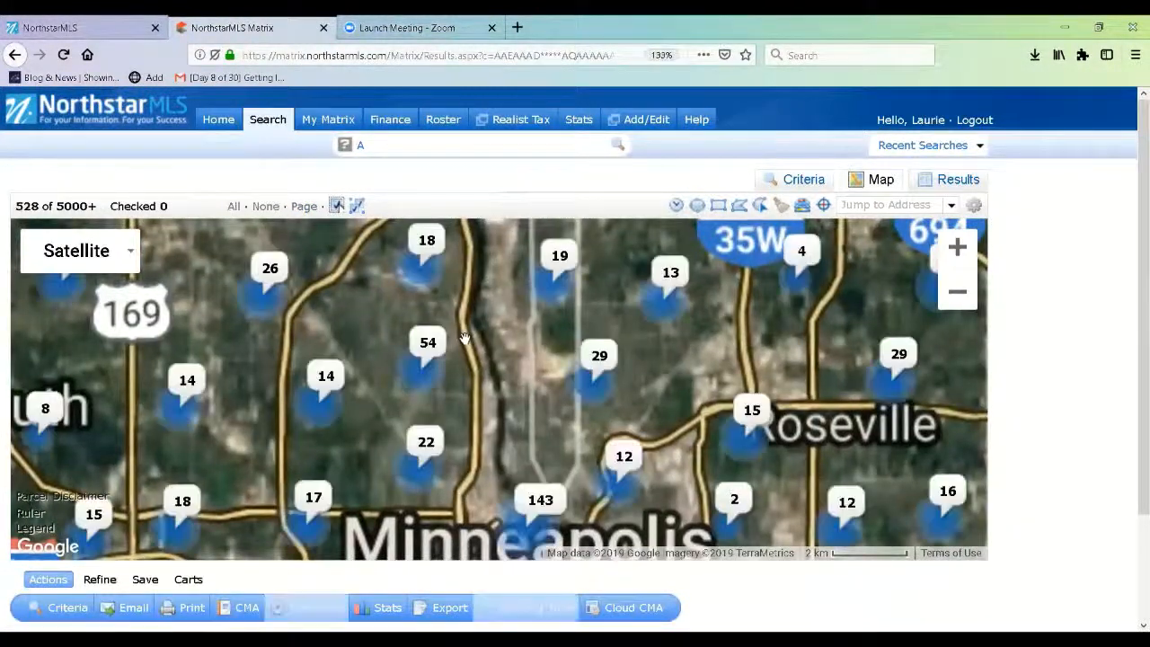
{"action": "left_click_drag", "start_coordinate": [464, 337], "coordinate": [534, 430]}
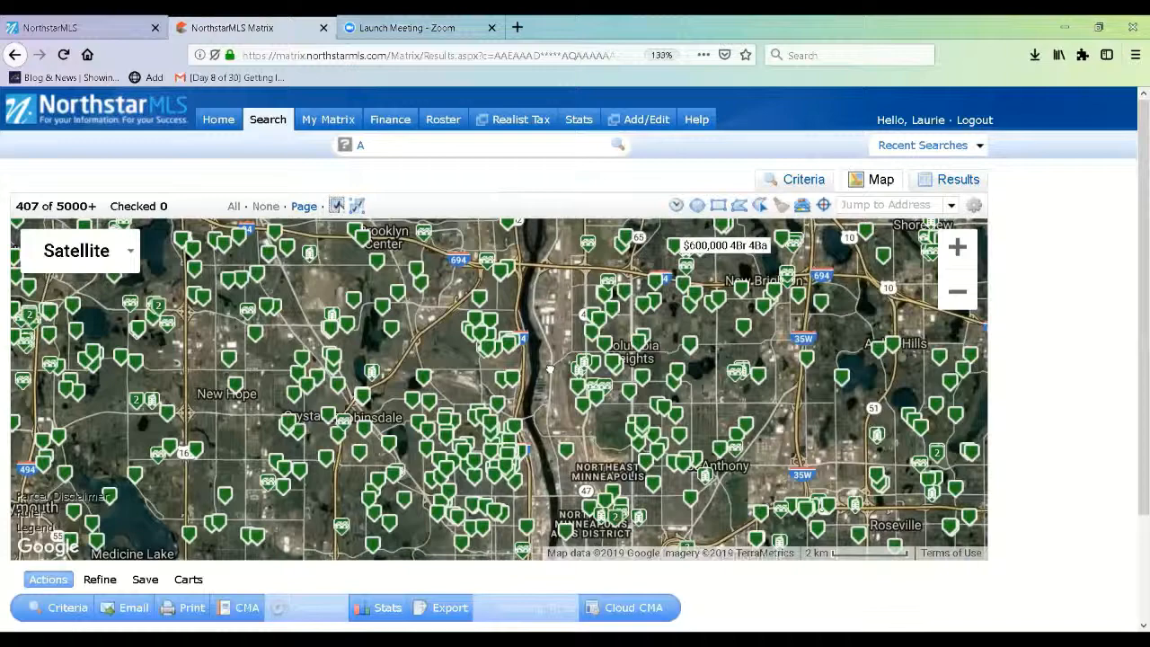
{"action": "left_click_drag", "start_coordinate": [631, 289], "coordinate": [508, 412]}
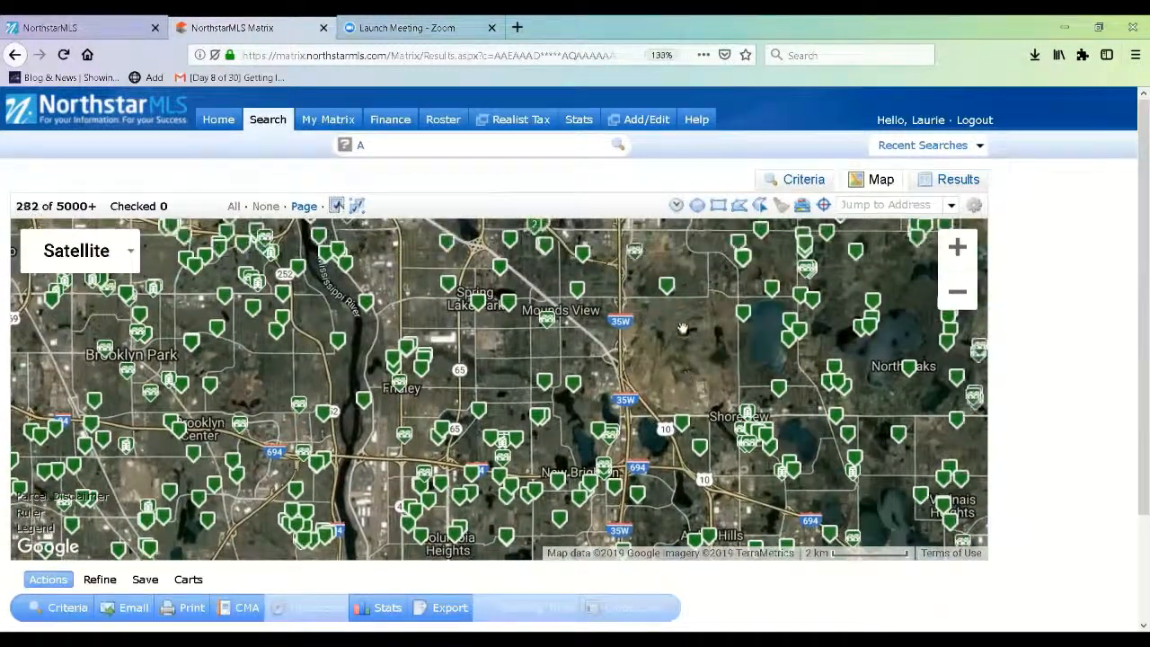
{"action": "mouse_move", "coordinate": [663, 286]}
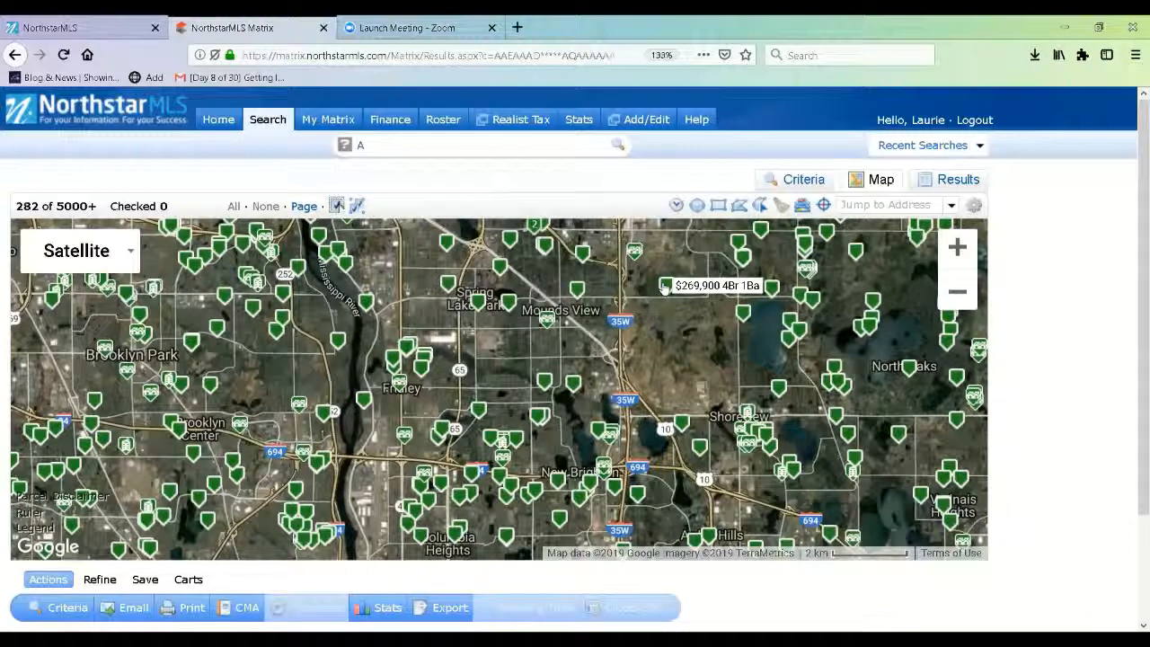
{"action": "left_click", "coordinate": [663, 285]}
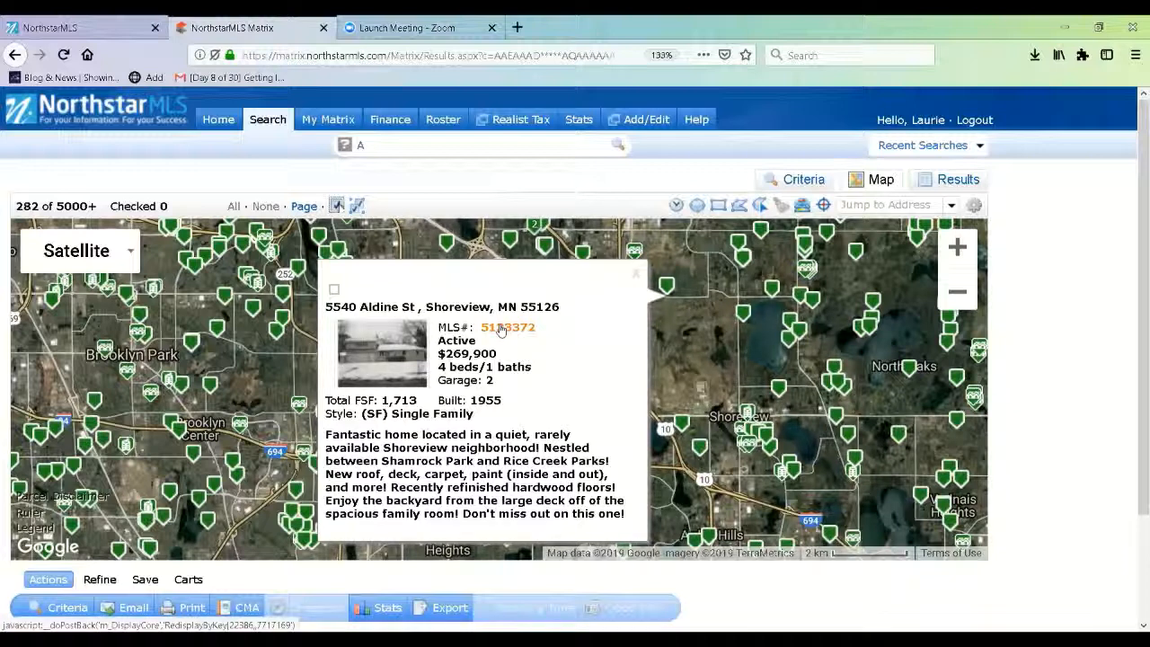
{"action": "left_click", "coordinate": [501, 330]}
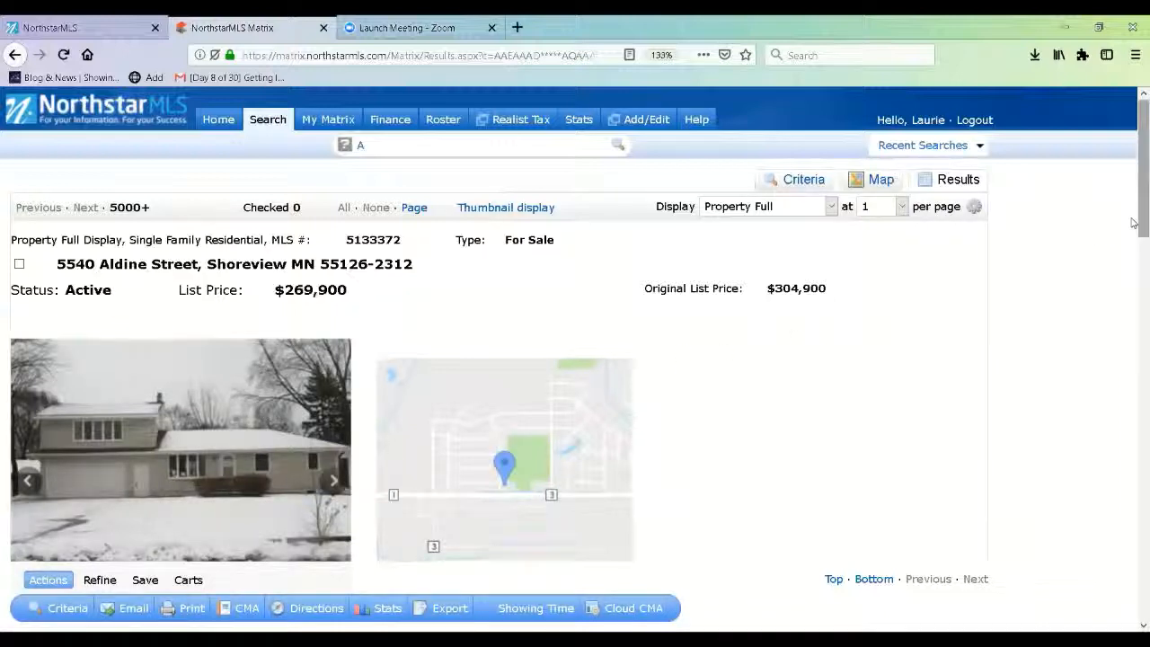
{"action": "left_click_drag", "start_coordinate": [1133, 223], "coordinate": [1136, 288]}
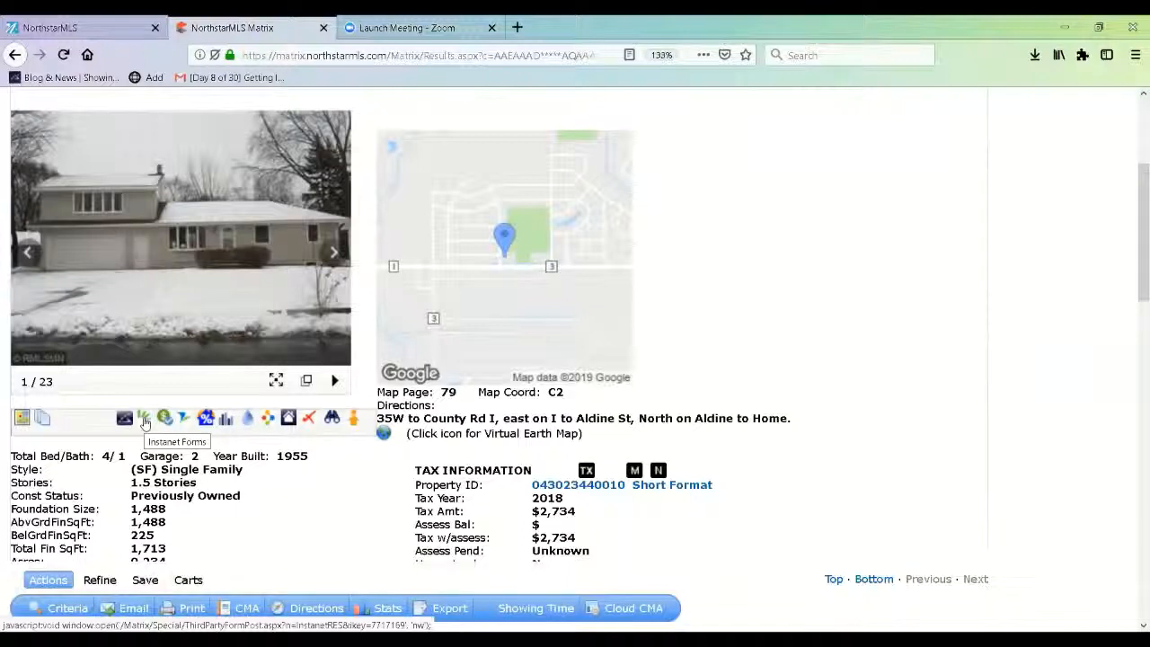
{"action": "left_click", "coordinate": [144, 419]}
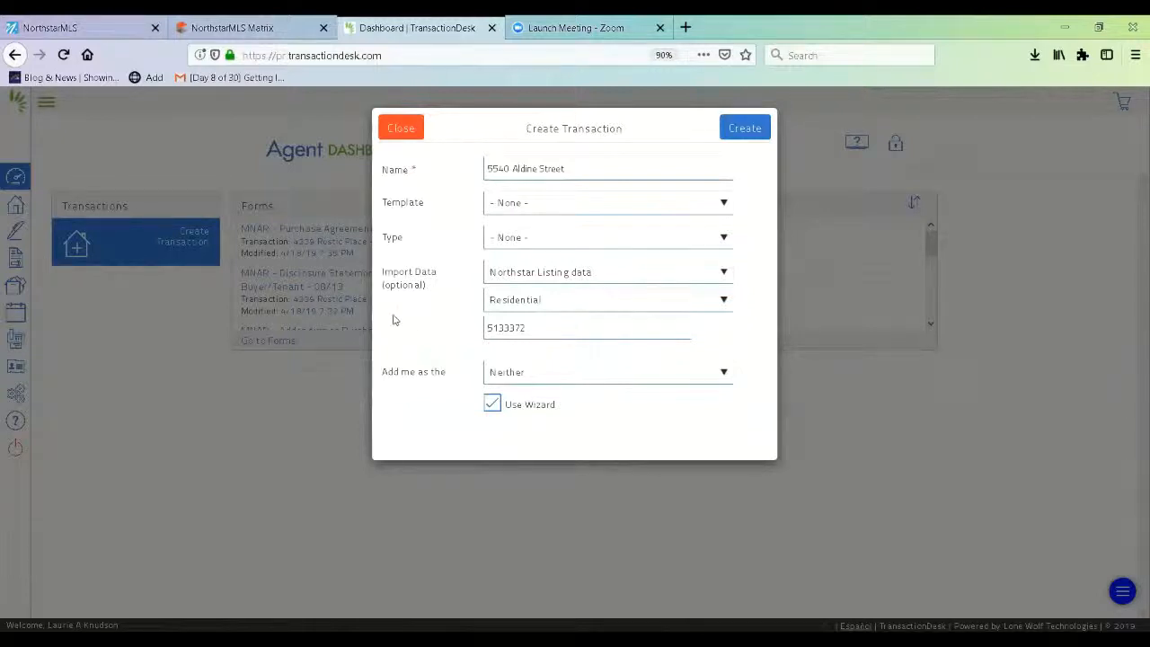
{"action": "left_click", "coordinate": [578, 168]}
{"action": "type", "text": "-"}
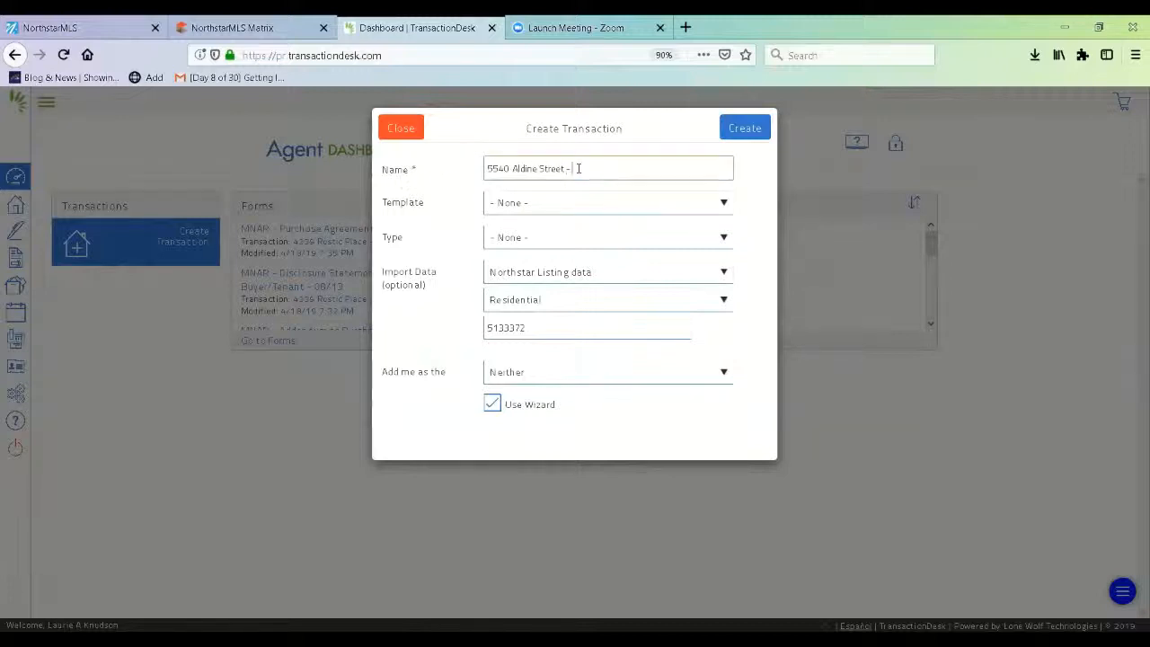
{"action": "type", "text": " Paact"}
{"action": "left_click", "coordinate": [701, 213]}
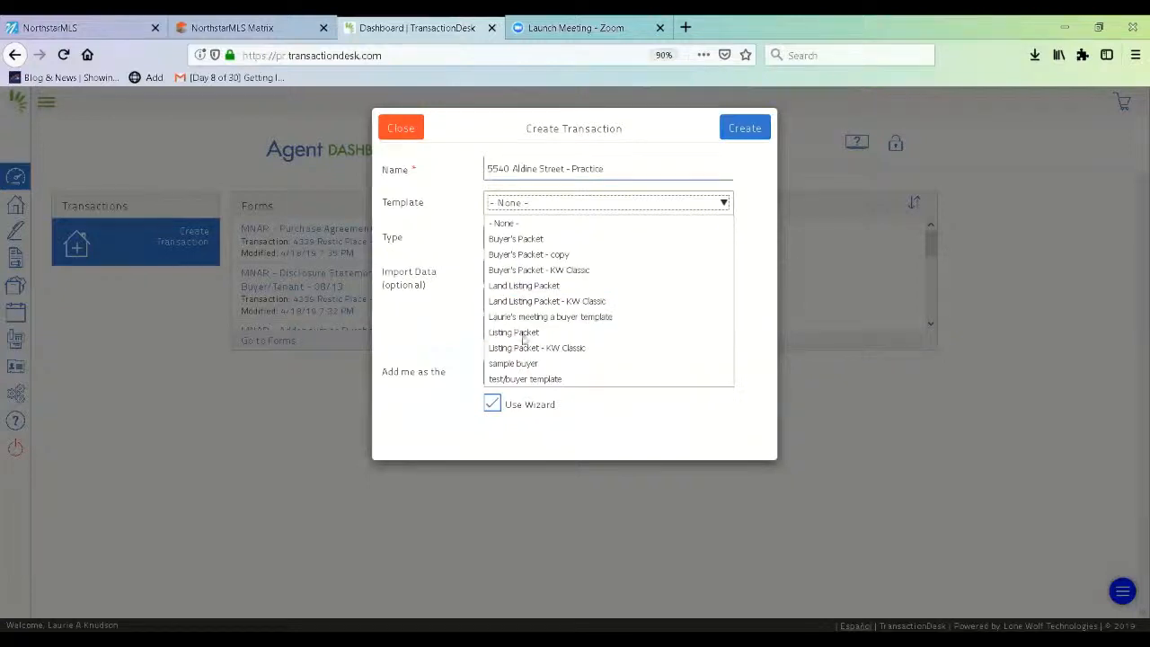
{"action": "left_click", "coordinate": [537, 239]}
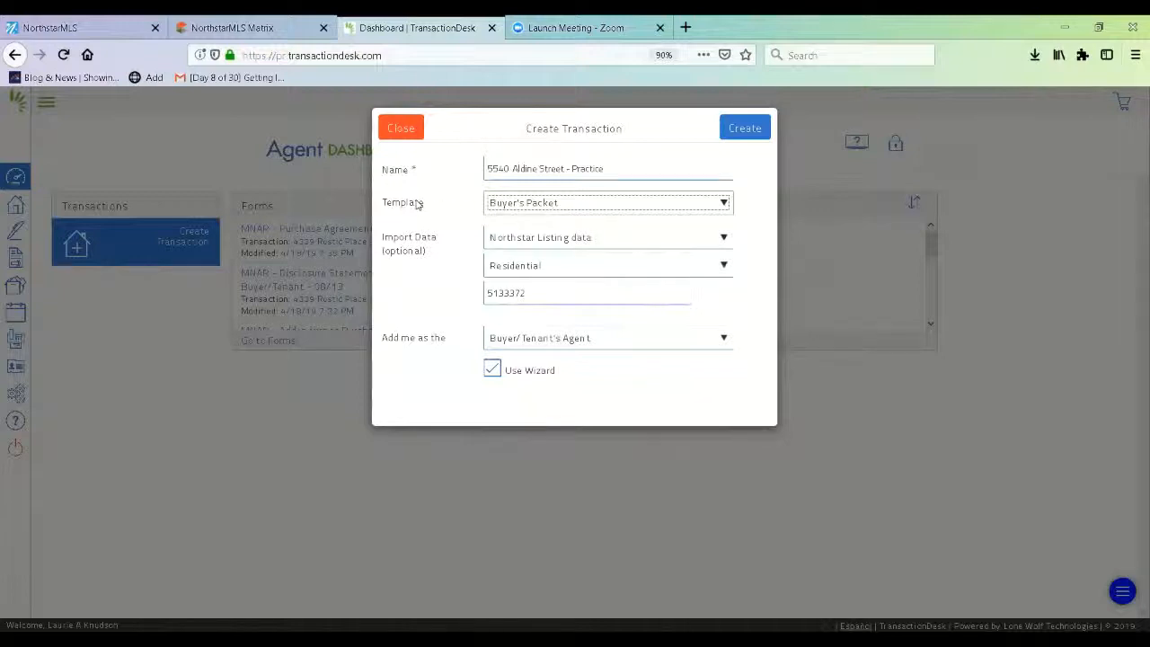
{"action": "left_click", "coordinate": [747, 129]}
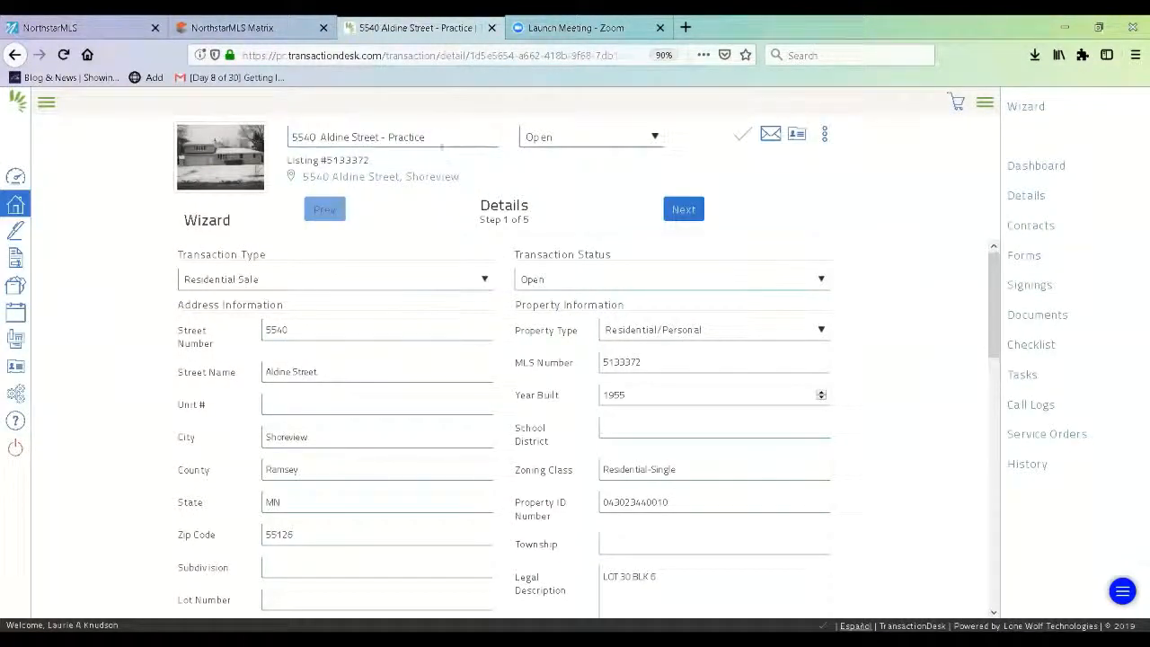
{"action": "left_click", "coordinate": [439, 139]}
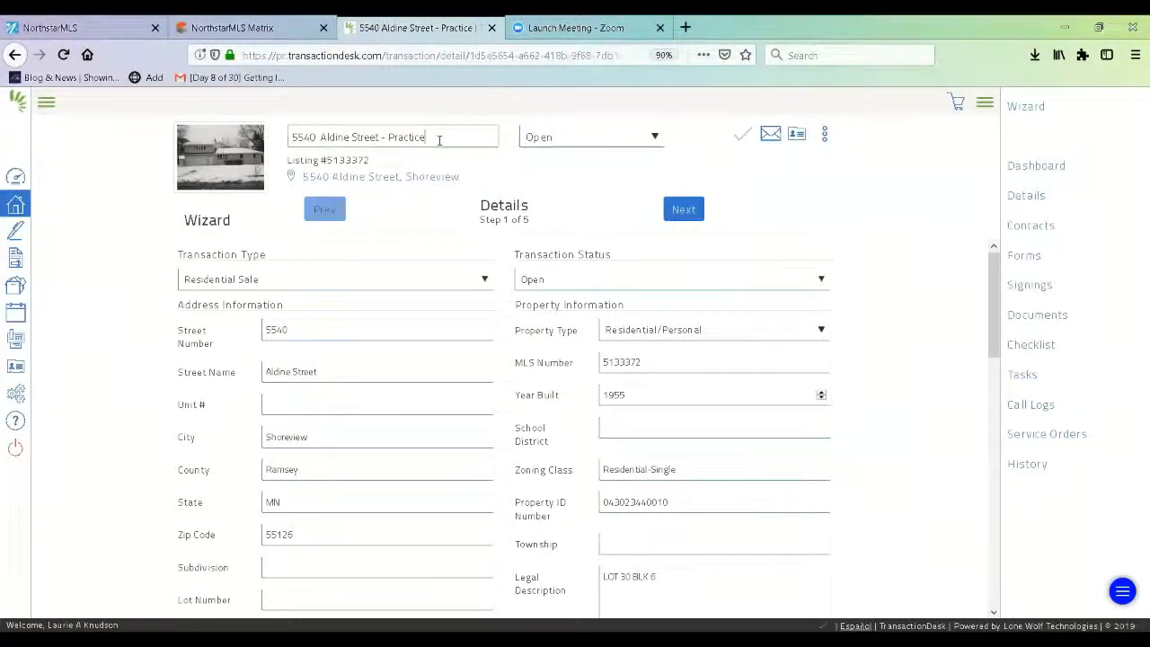
{"action": "type", "text": ".."}
{"action": "left_click", "coordinate": [738, 141]}
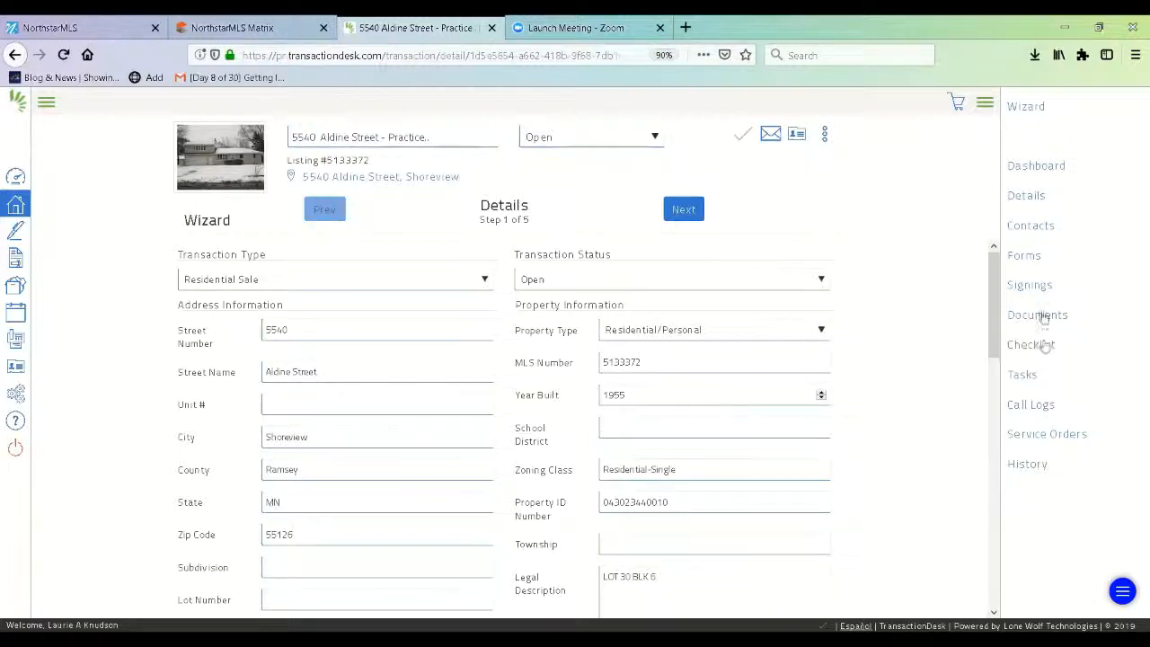
{"action": "left_click", "coordinate": [985, 102]}
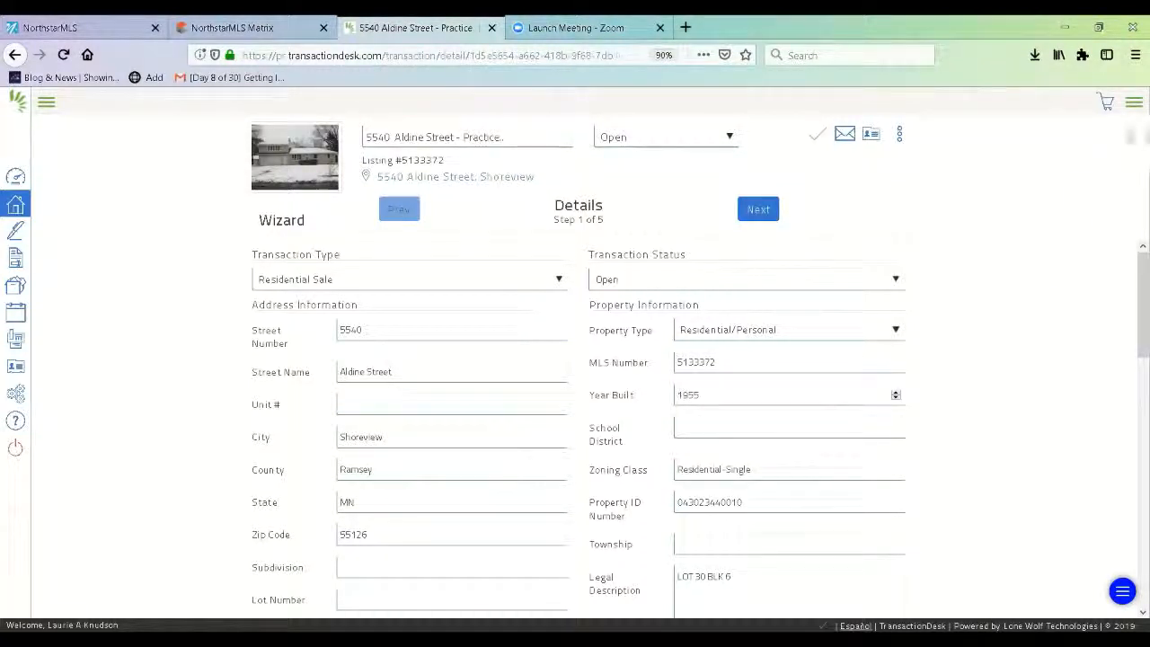
{"action": "left_click", "coordinate": [1134, 103]}
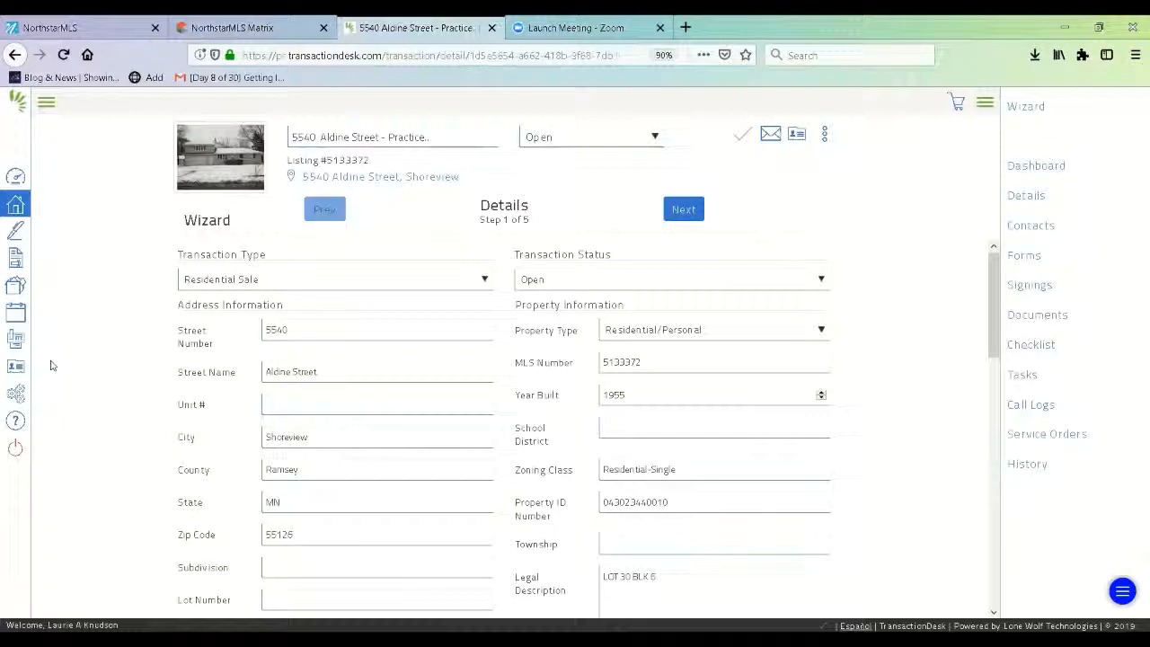
{"action": "left_click", "coordinate": [50, 102]}
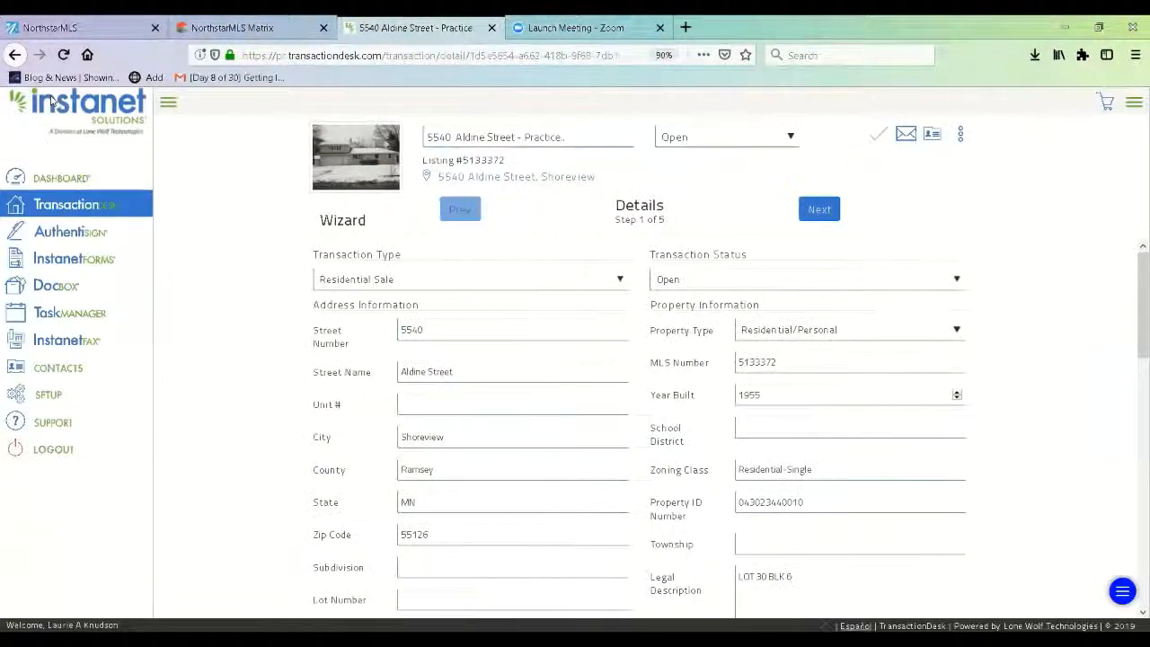
{"action": "left_click", "coordinate": [168, 106]}
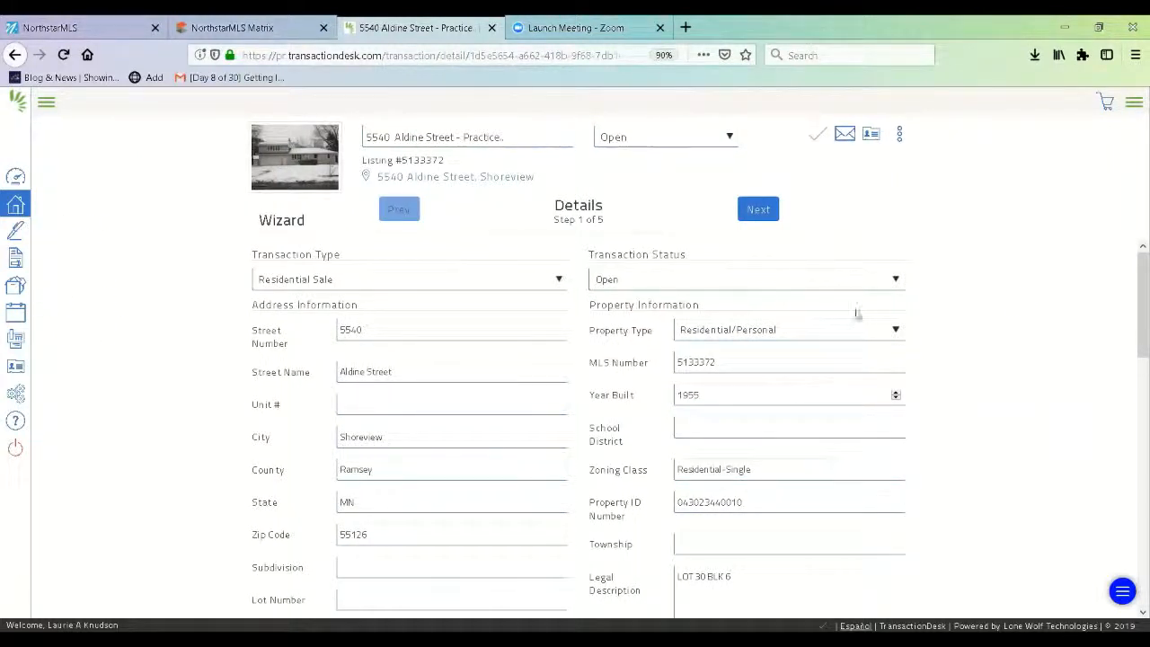
{"action": "left_click", "coordinate": [1133, 104]}
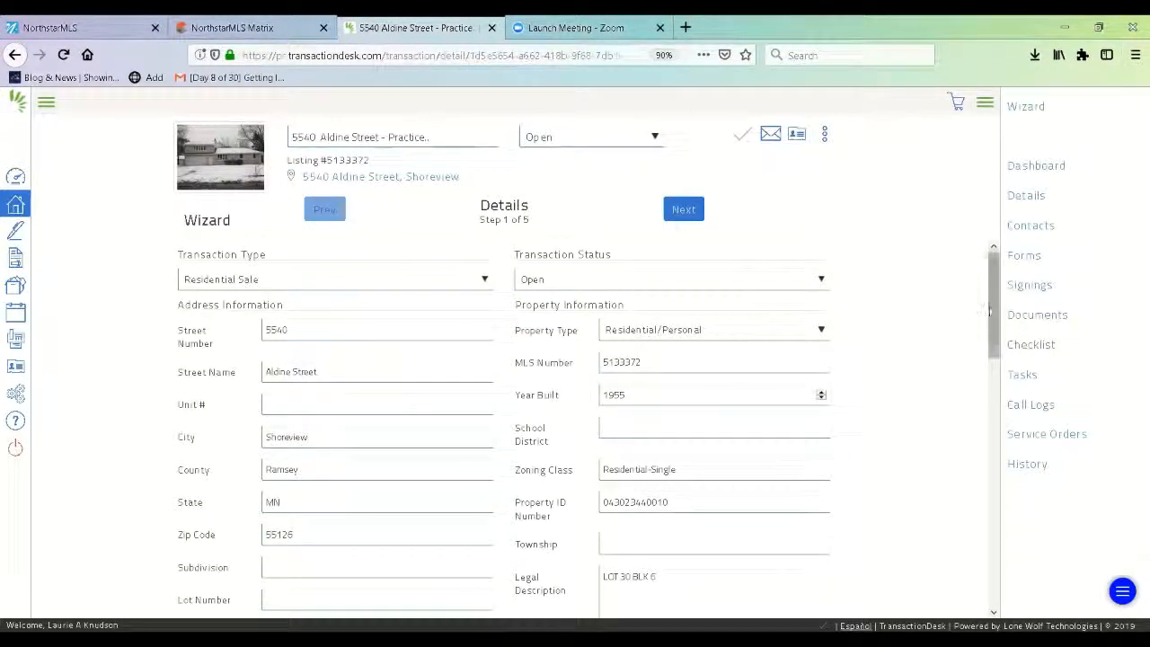
- Enter a purchase price of 269900 and earnest money of 2700 in Purchase Information
{"action": "scroll", "coordinate": [989, 311], "scroll_direction": "down", "scroll_amount": 1}
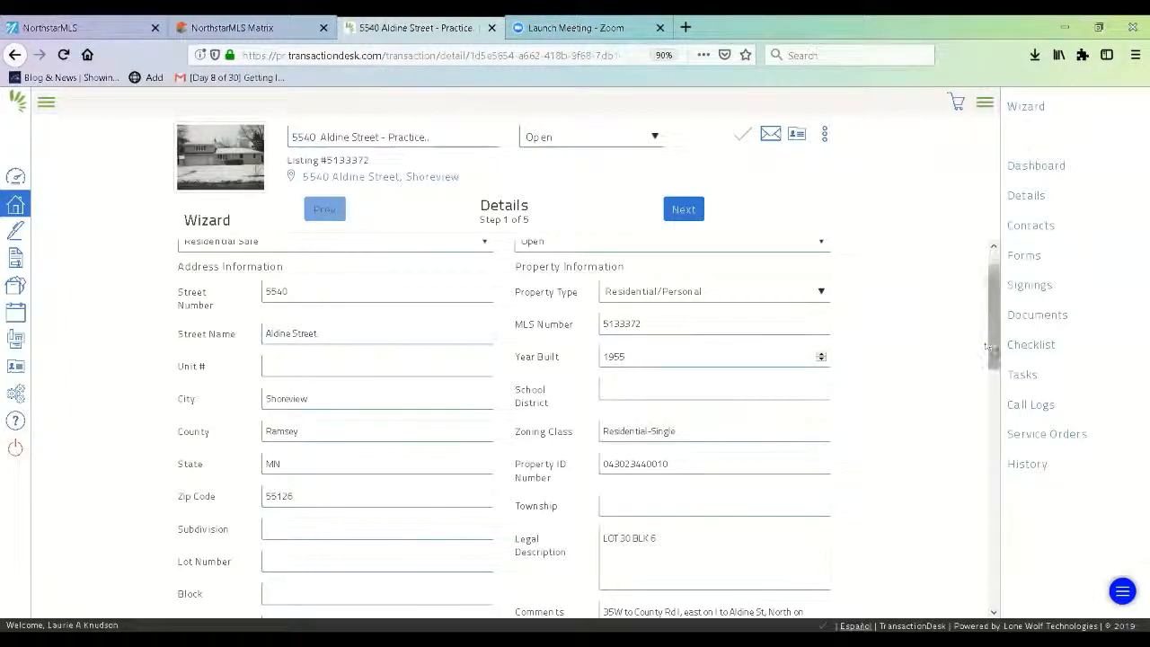
{"action": "left_click_drag", "start_coordinate": [992, 345], "coordinate": [993, 458]}
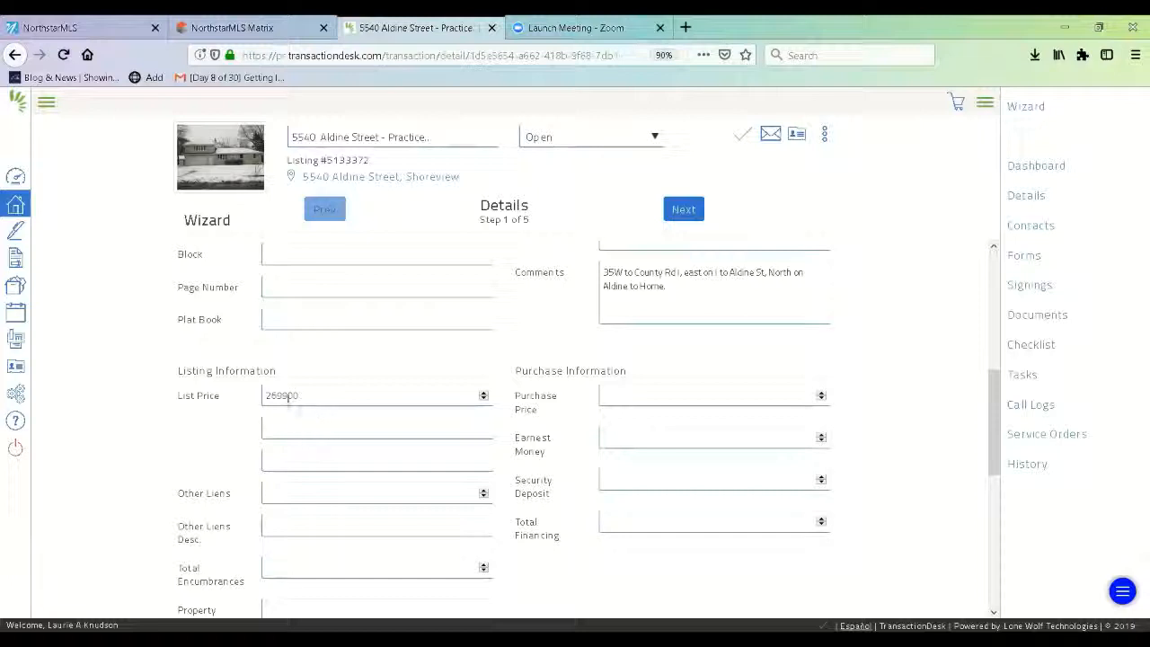
{"action": "left_click", "coordinate": [603, 398]}
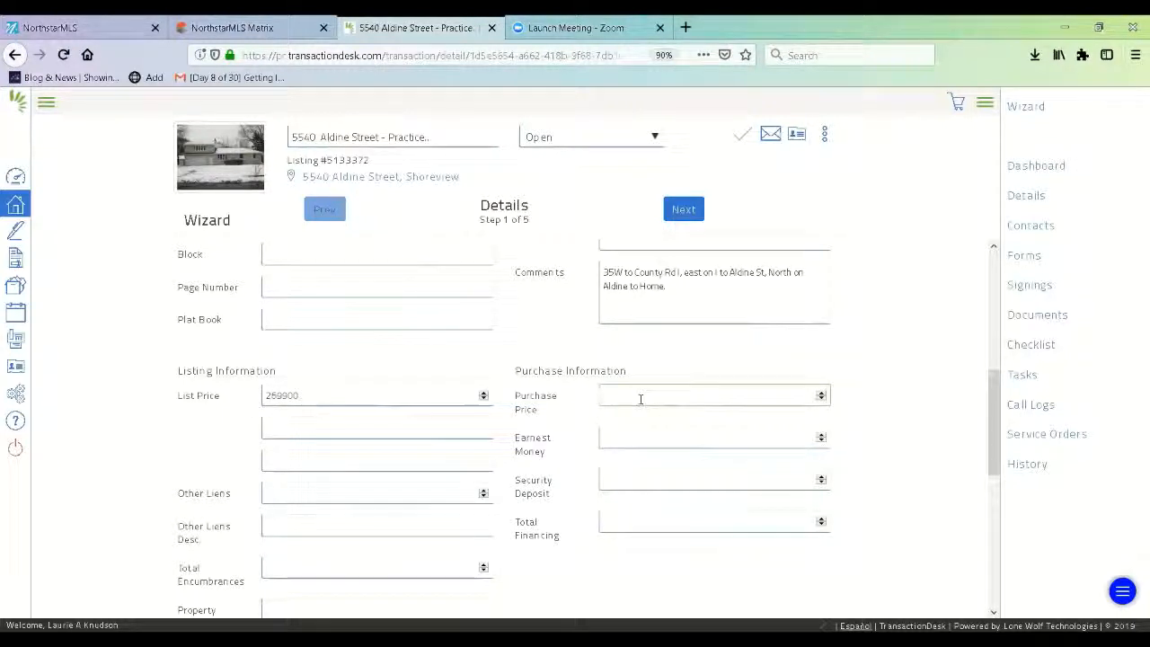
{"action": "type", "text": "269900"}
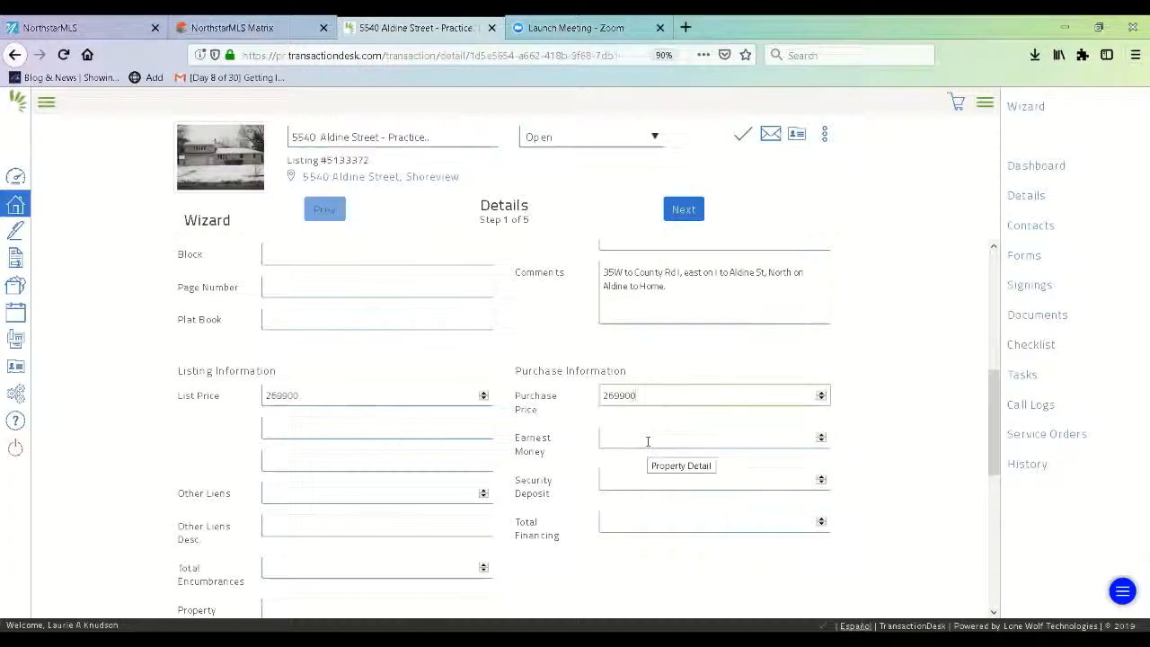
{"action": "left_click", "coordinate": [648, 441]}
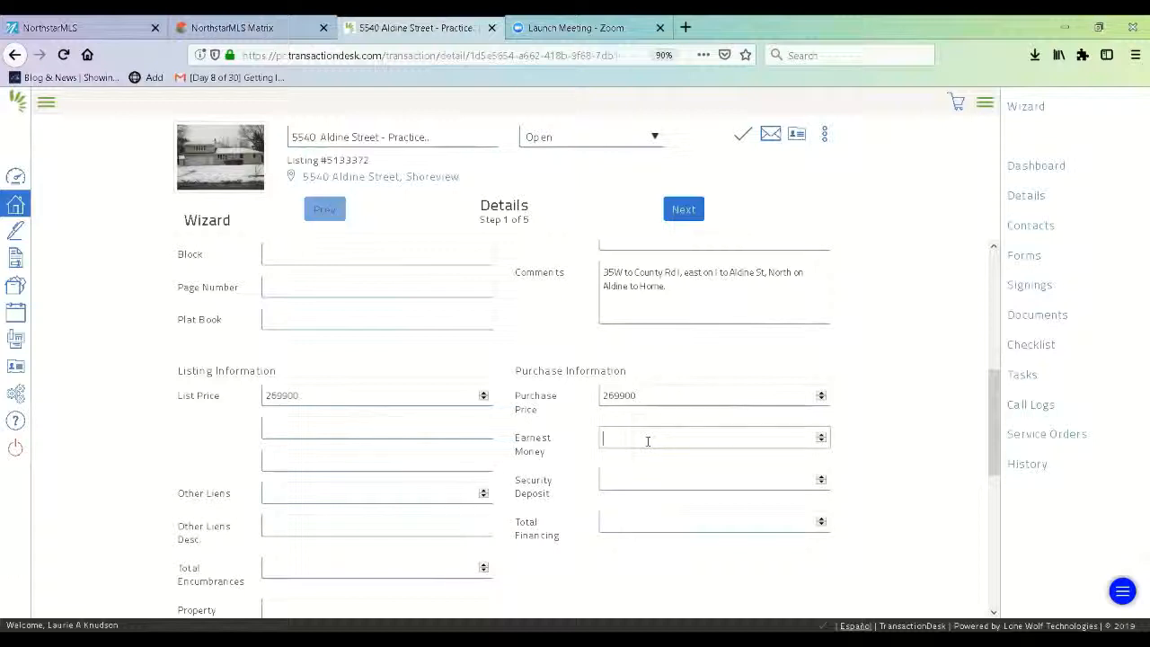
{"action": "type", "text": "700"}
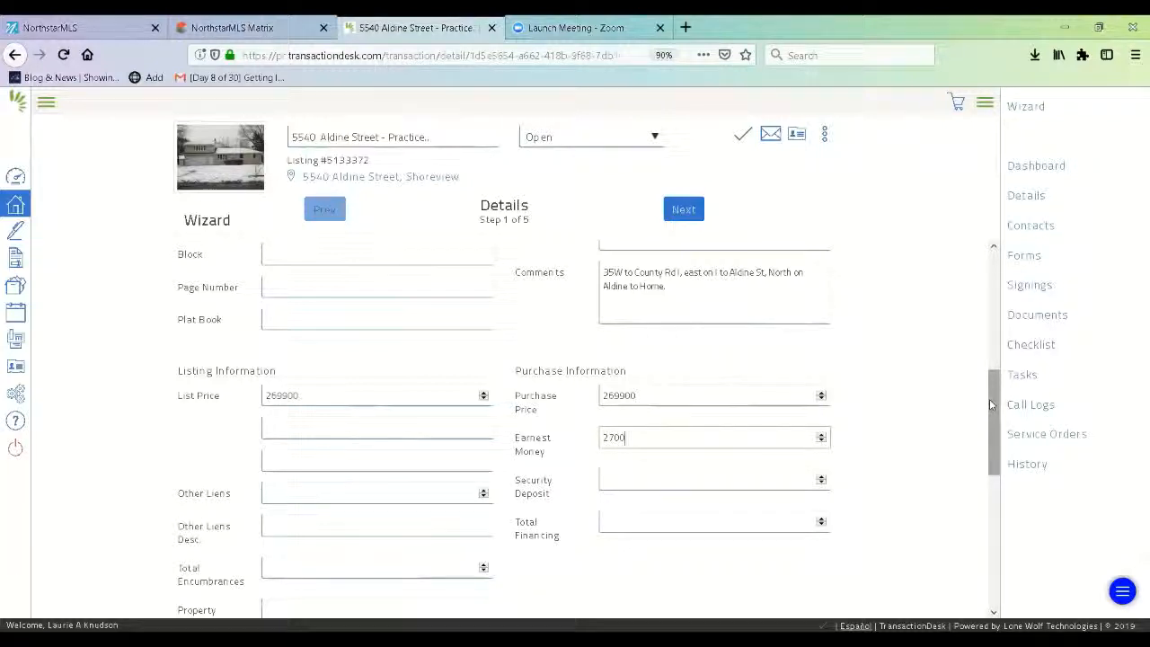
{"action": "left_click_drag", "start_coordinate": [990, 404], "coordinate": [989, 550]}
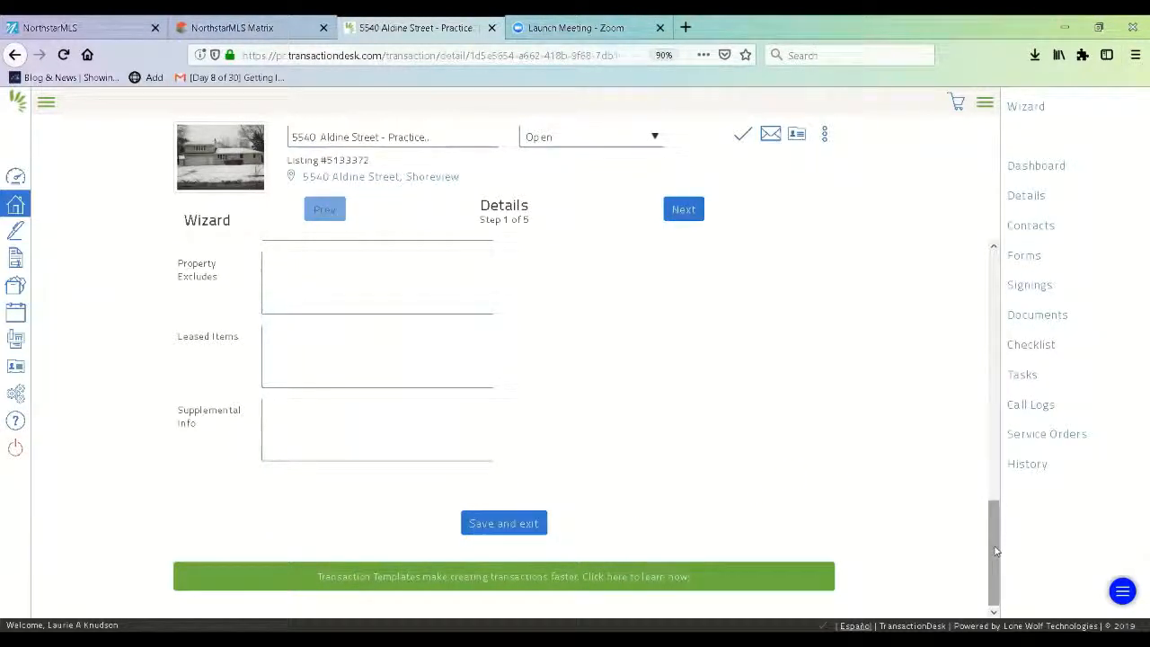
{"action": "left_click_drag", "start_coordinate": [995, 551], "coordinate": [997, 397]}
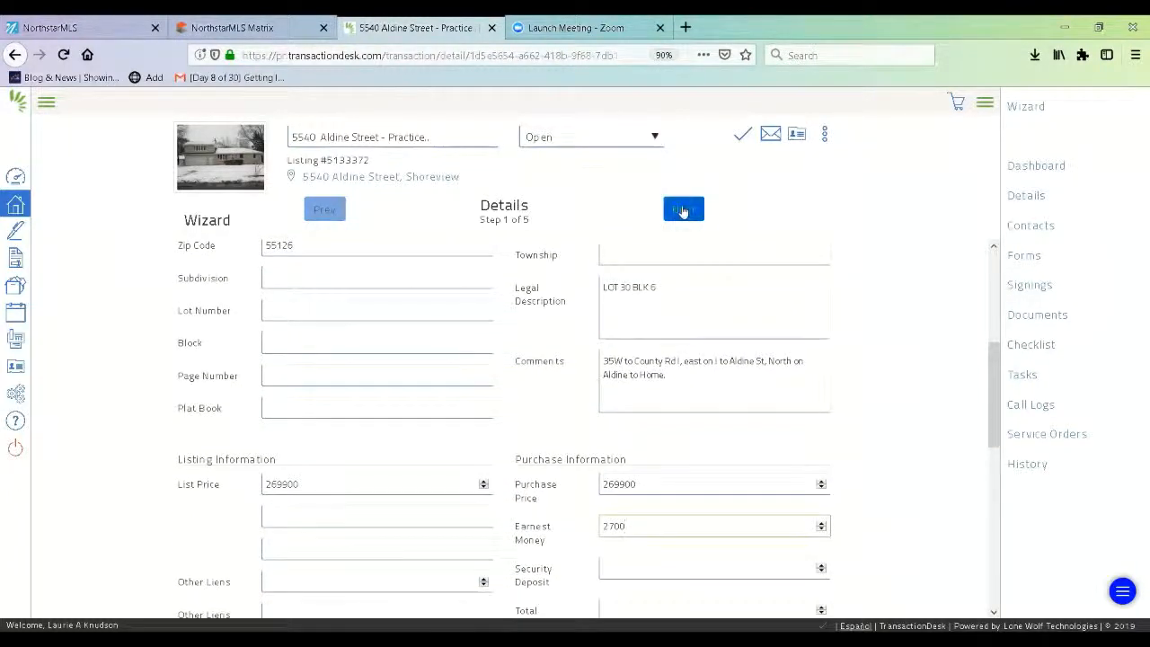
- Advance the wizard to Transaction Dates, step 2 of 5, and review the empty date fields
{"action": "left_click", "coordinate": [682, 210]}
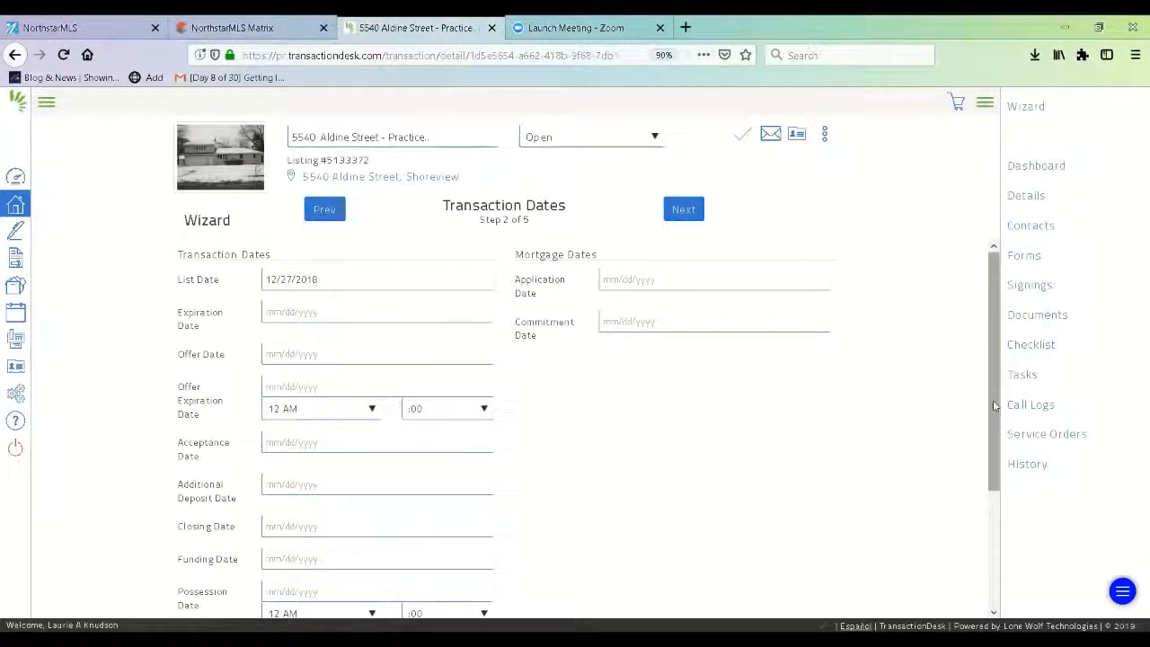
{"action": "left_click_drag", "start_coordinate": [994, 405], "coordinate": [1000, 437]}
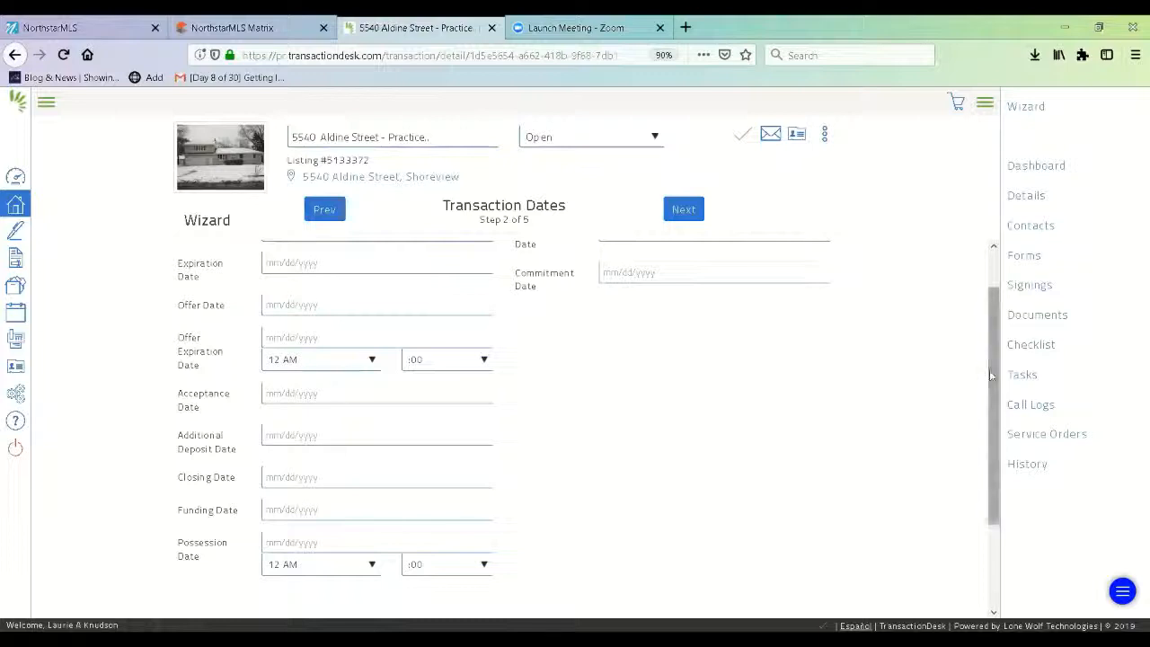
{"action": "scroll", "coordinate": [991, 375], "scroll_direction": "up", "scroll_amount": 1}
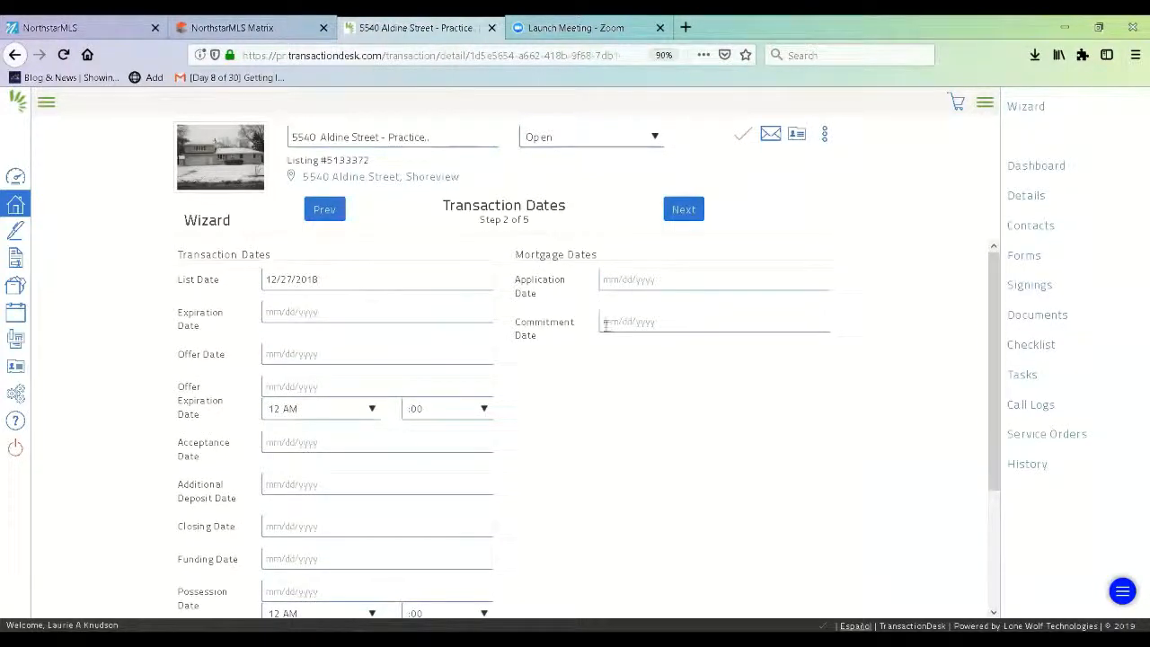
- Set both the Offer Date and the Closing Date to April 18, 2019
{"action": "left_click", "coordinate": [296, 352]}
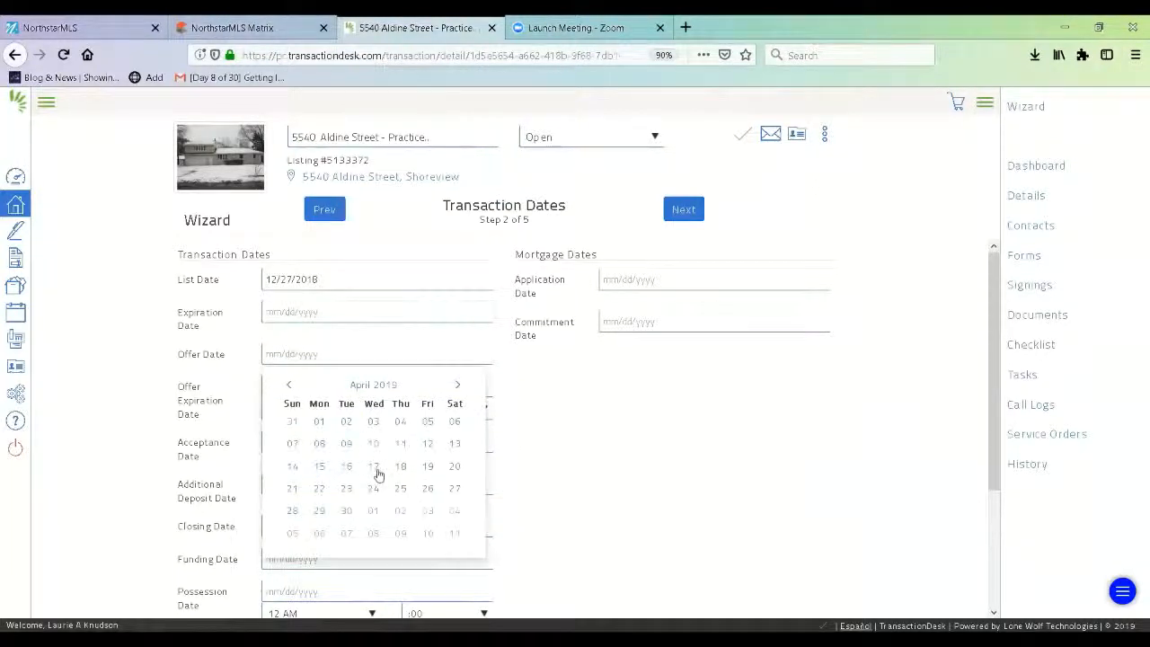
{"action": "left_click", "coordinate": [401, 466]}
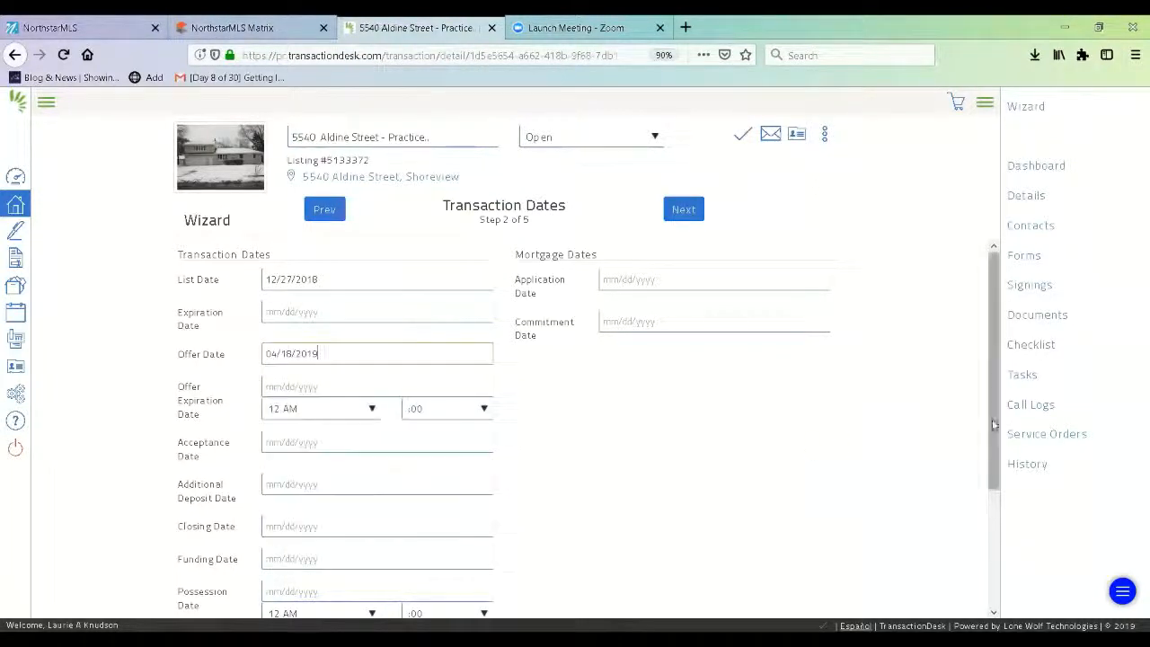
{"action": "left_click_drag", "start_coordinate": [994, 424], "coordinate": [1003, 531]}
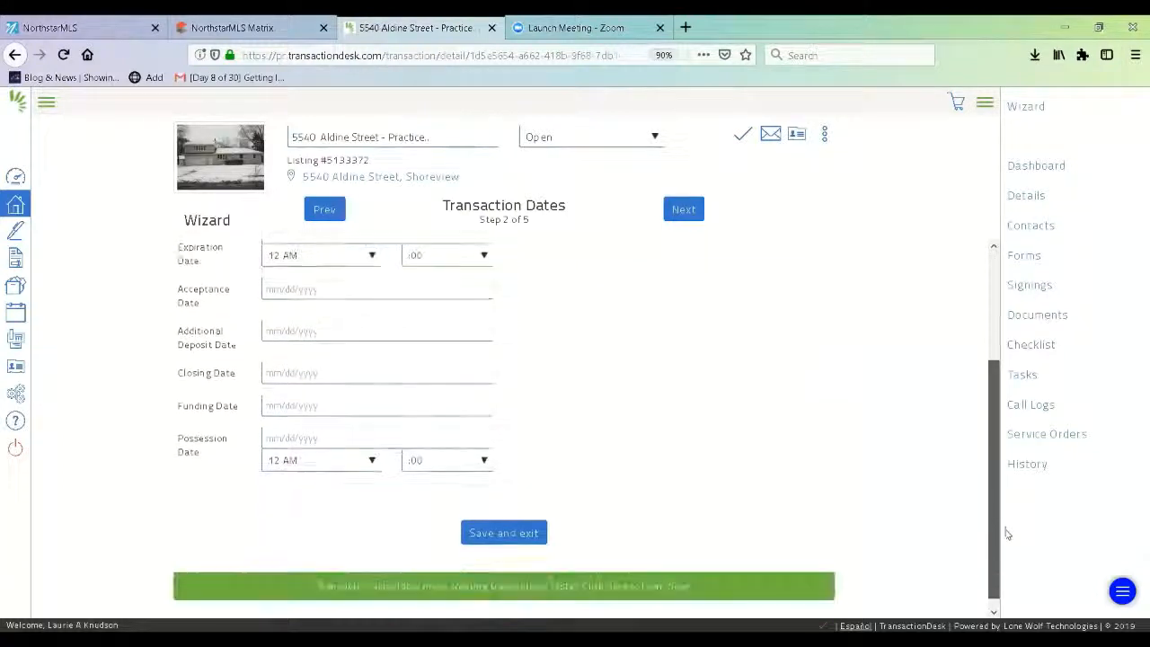
{"action": "left_click", "coordinate": [297, 371]}
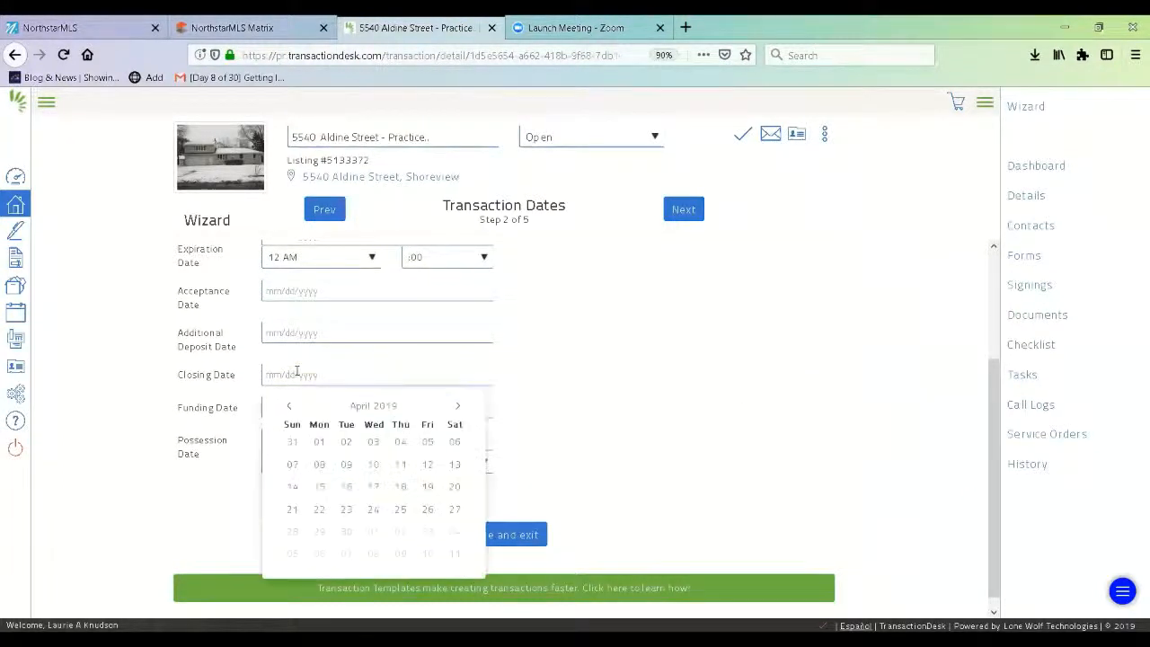
{"action": "left_click", "coordinate": [400, 486]}
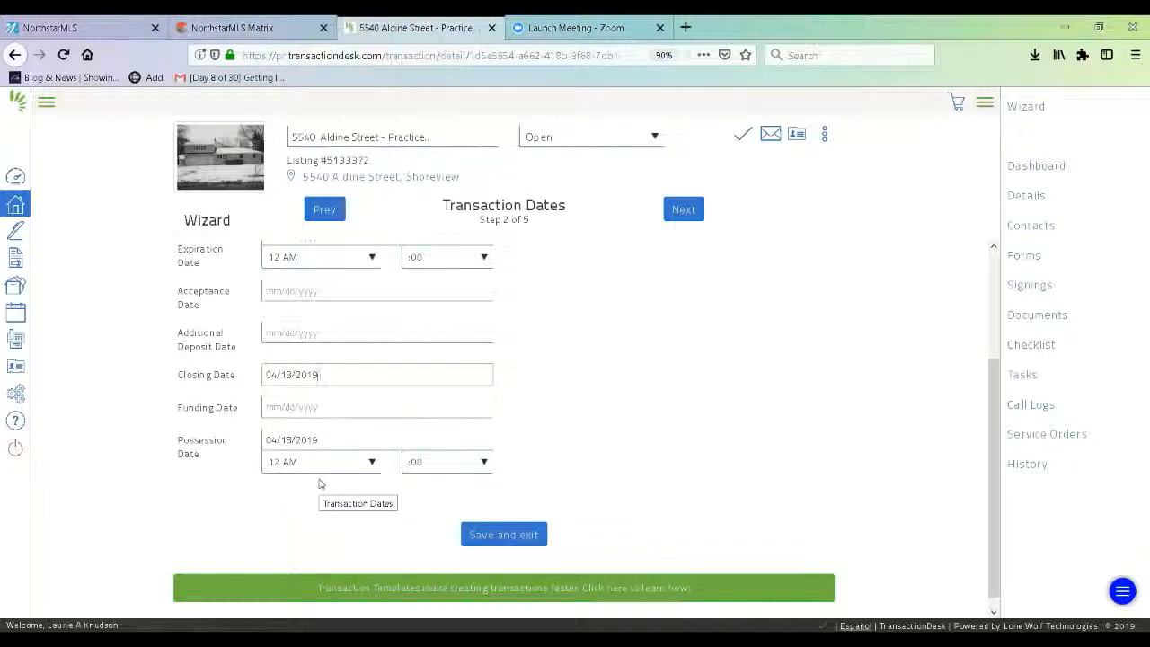
- Save the transaction dates and continue to the Contacts step
{"action": "left_click", "coordinate": [510, 535]}
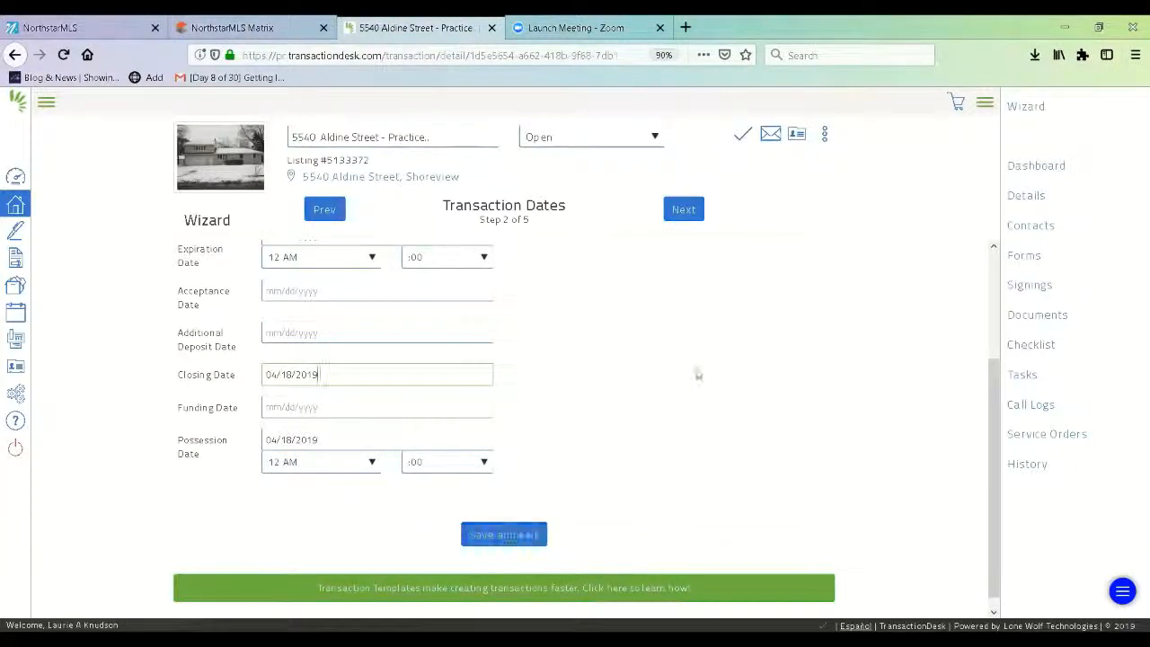
{"action": "left_click_drag", "start_coordinate": [992, 413], "coordinate": [991, 303]}
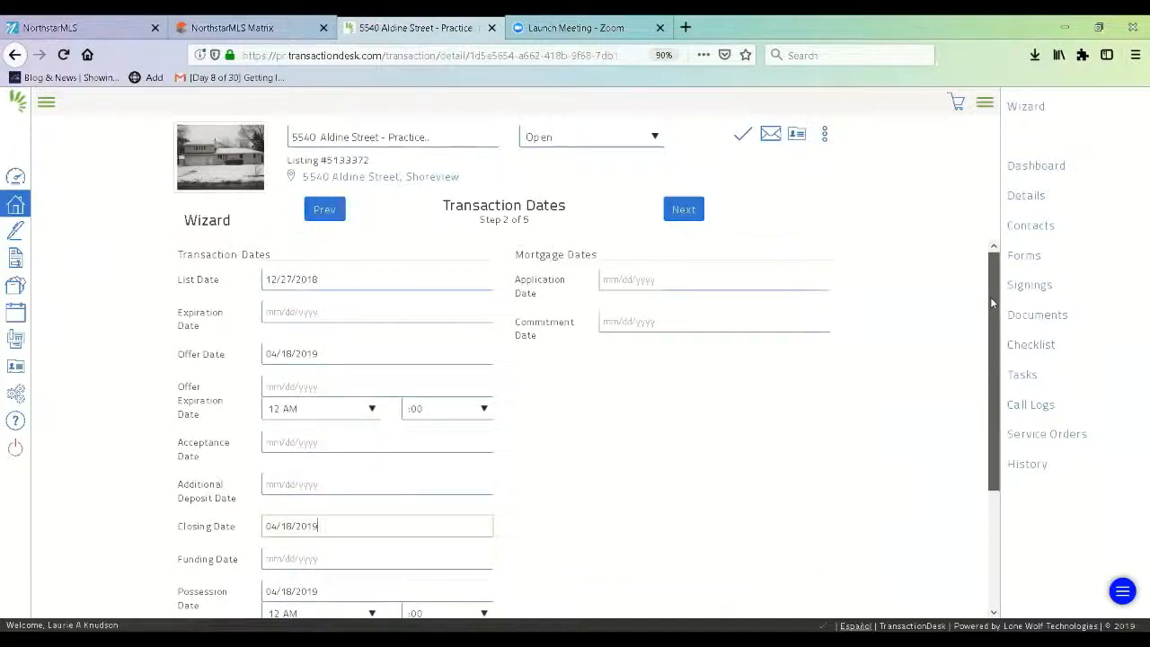
{"action": "left_click", "coordinate": [686, 211]}
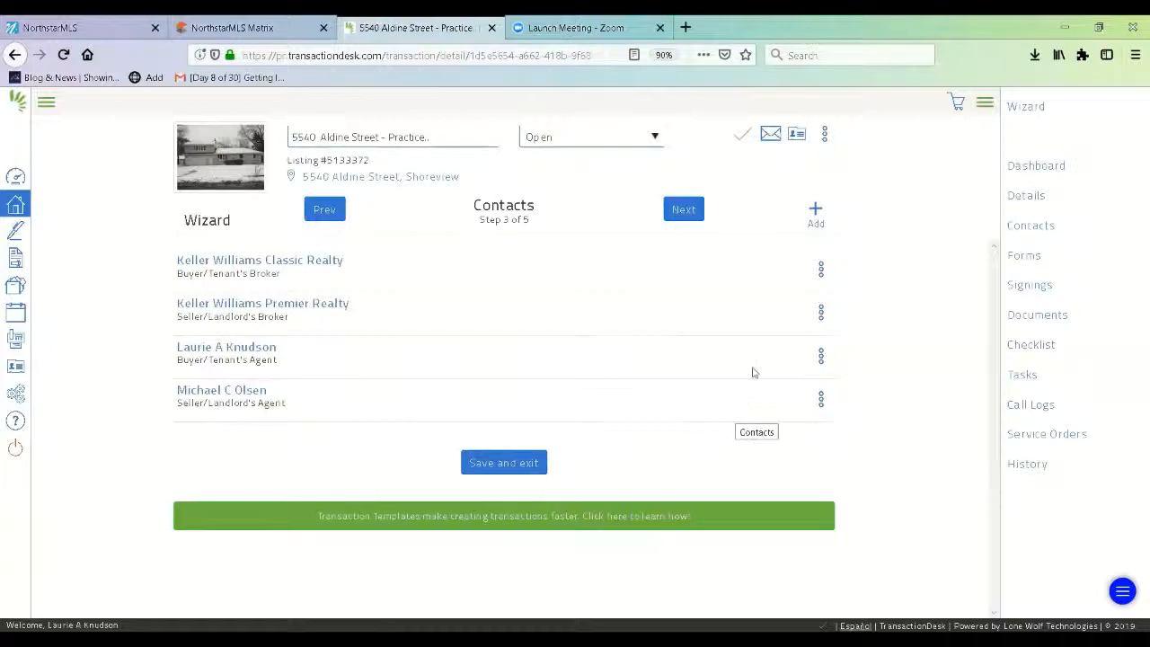
- Choose Create new transaction contact from the Contacts step's + Add menu
{"action": "left_click", "coordinate": [815, 216]}
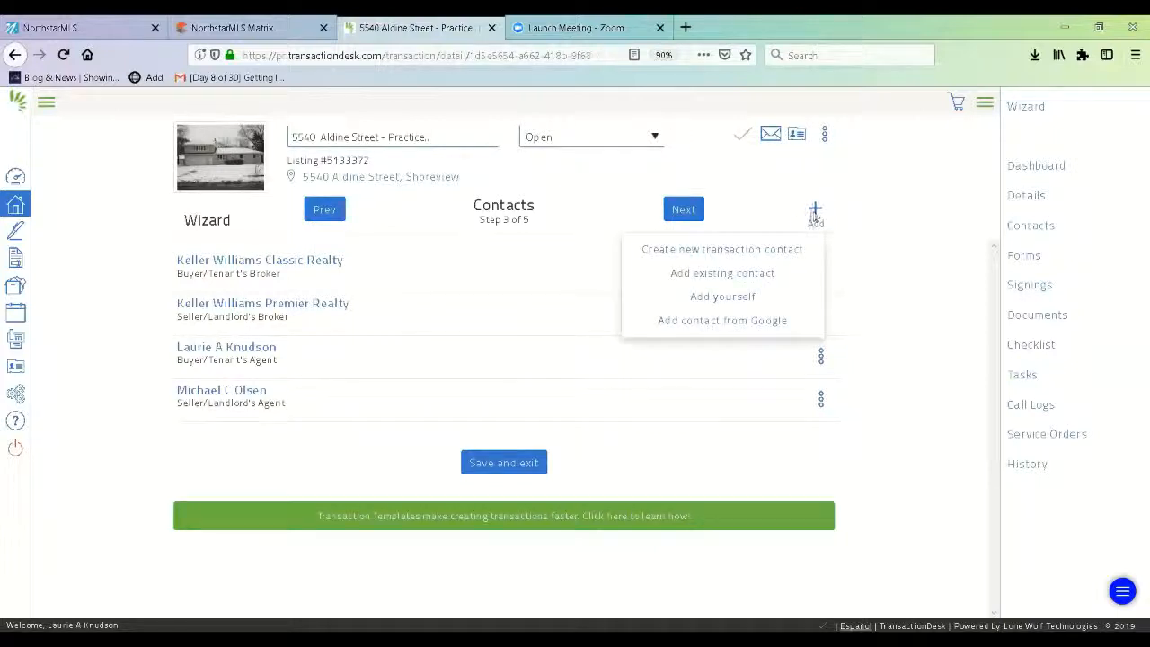
{"action": "left_click", "coordinate": [754, 258]}
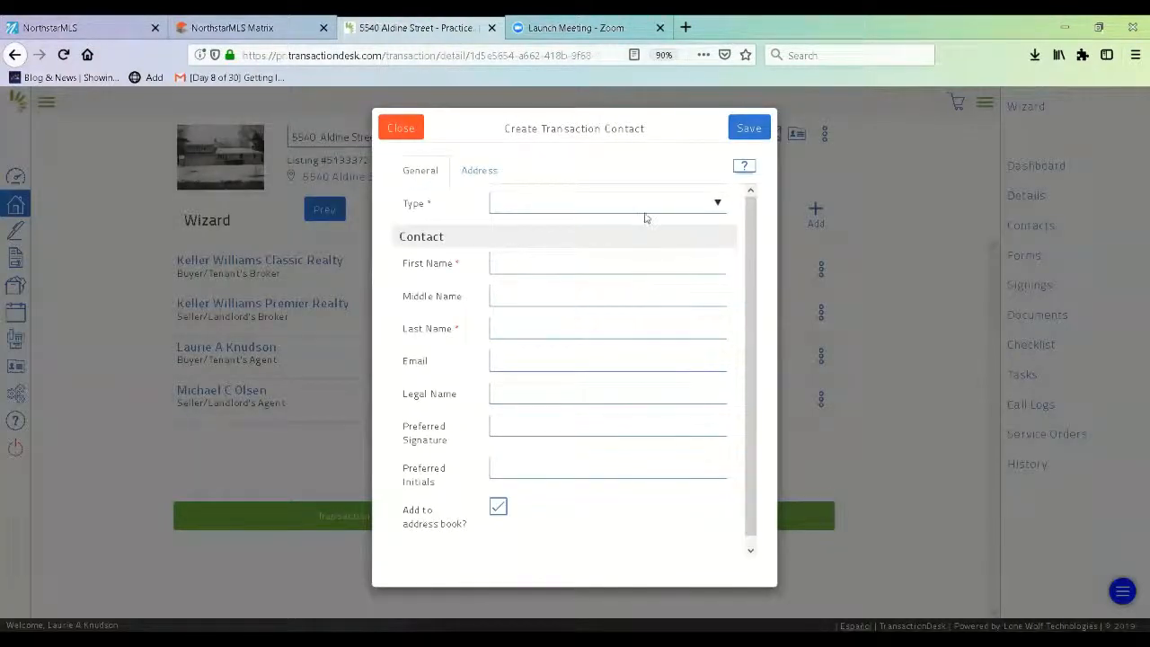
- Make the contact a Buyer, enter the buyer's first name, last name and e-mail, then show the Address fields
{"action": "left_click", "coordinate": [646, 207]}
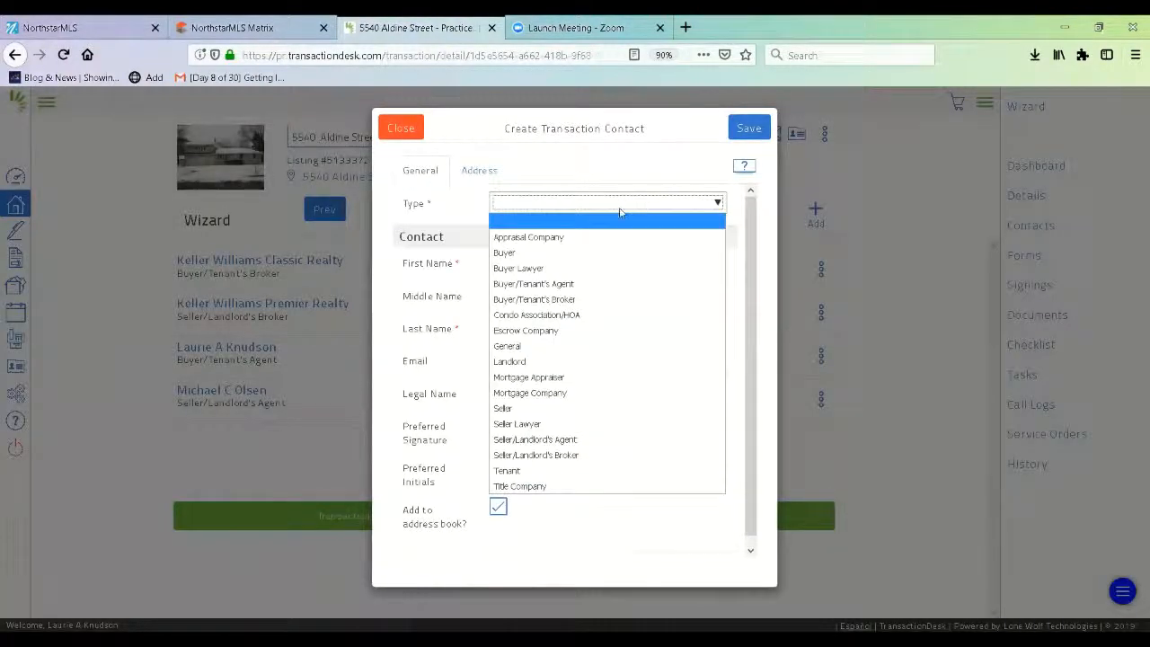
{"action": "left_click", "coordinate": [522, 254]}
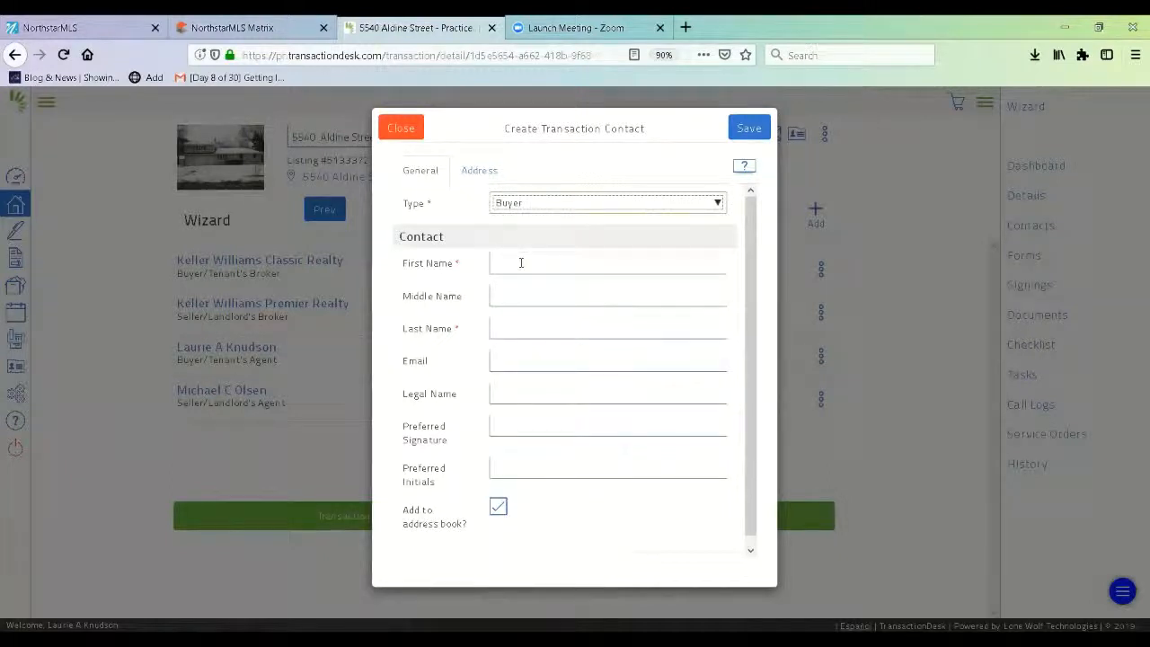
{"action": "left_click", "coordinate": [520, 262]}
{"action": "type", "text": "Sally"}
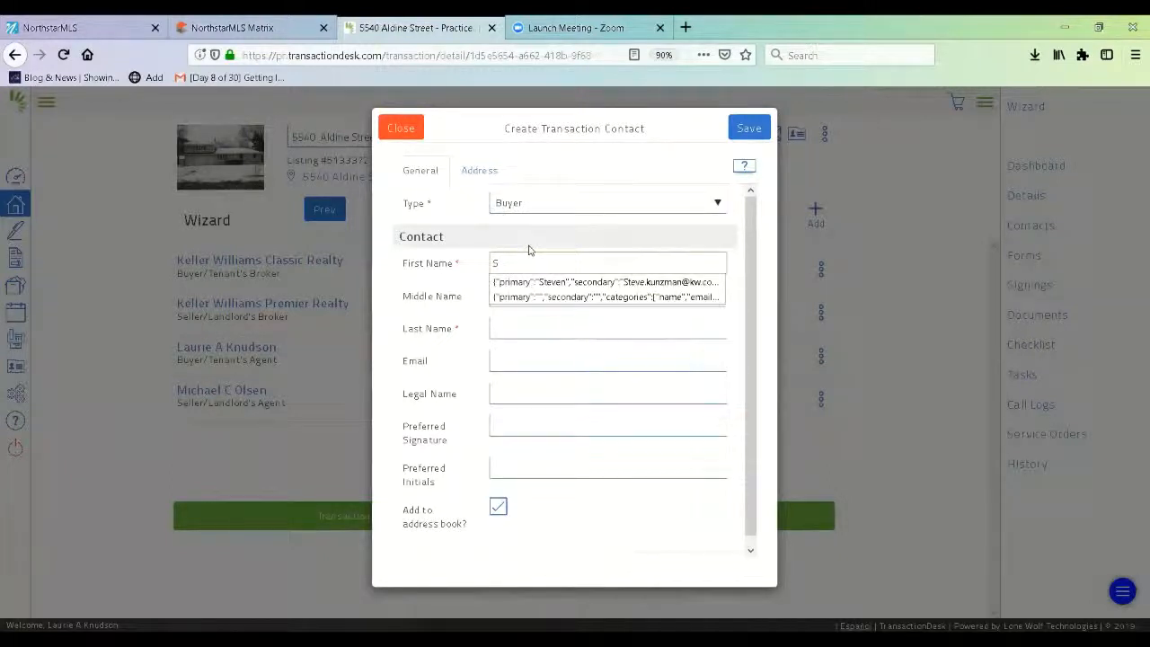
{"action": "left_click", "coordinate": [524, 326]}
{"action": "type", "text": "Seashell"}
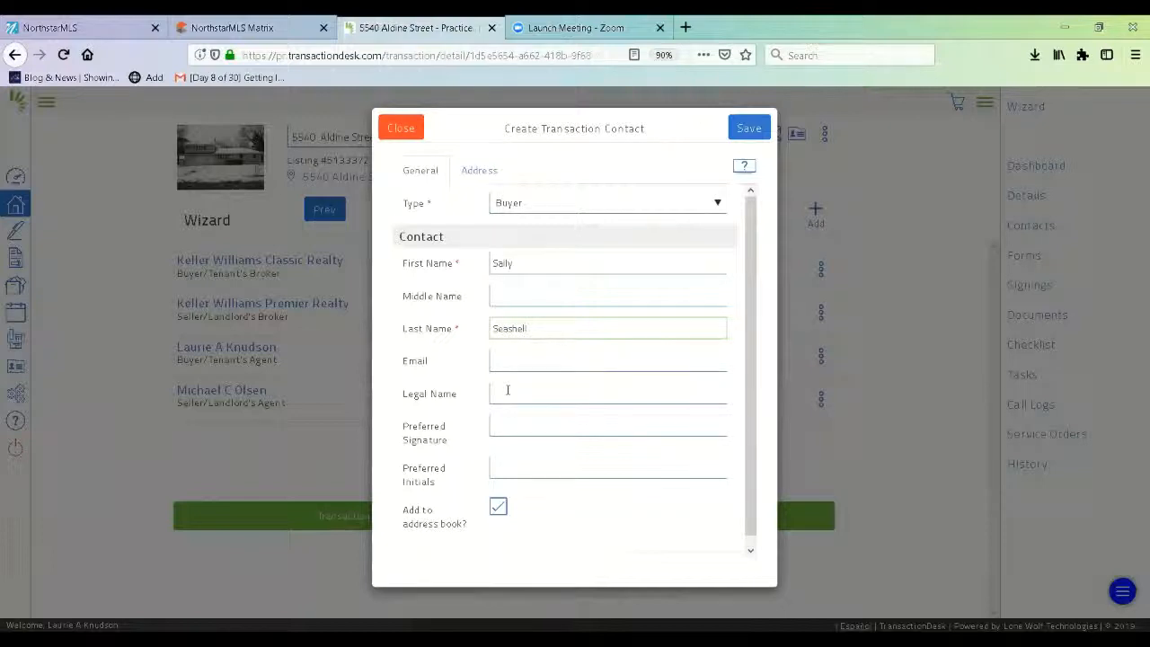
{"action": "left_click", "coordinate": [522, 363]}
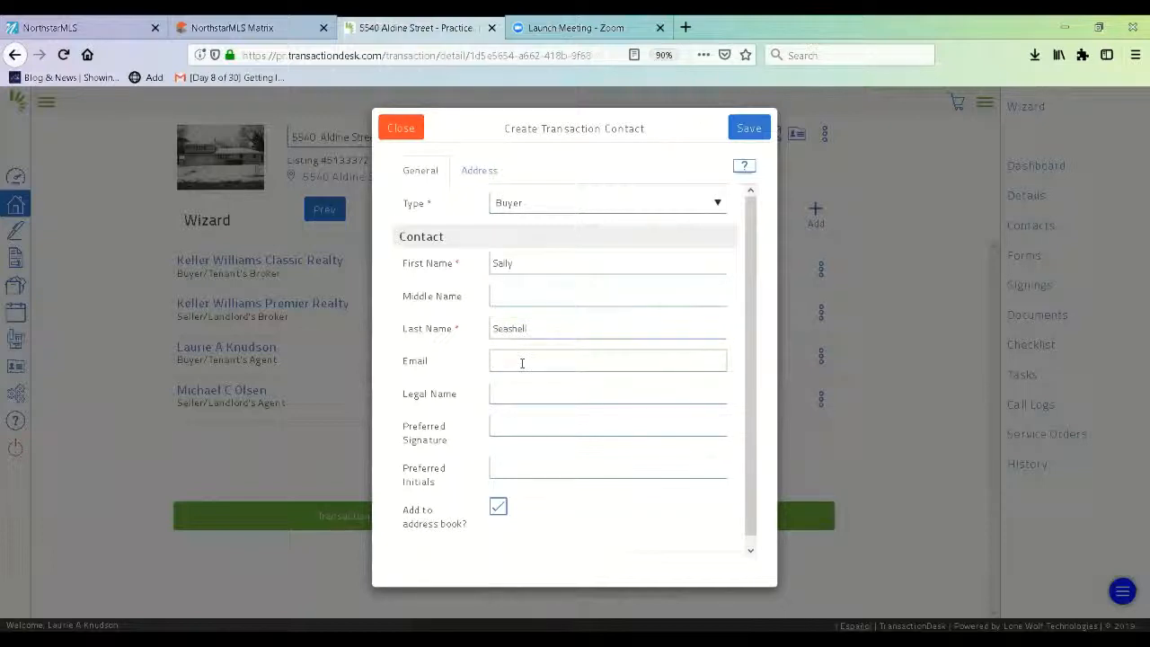
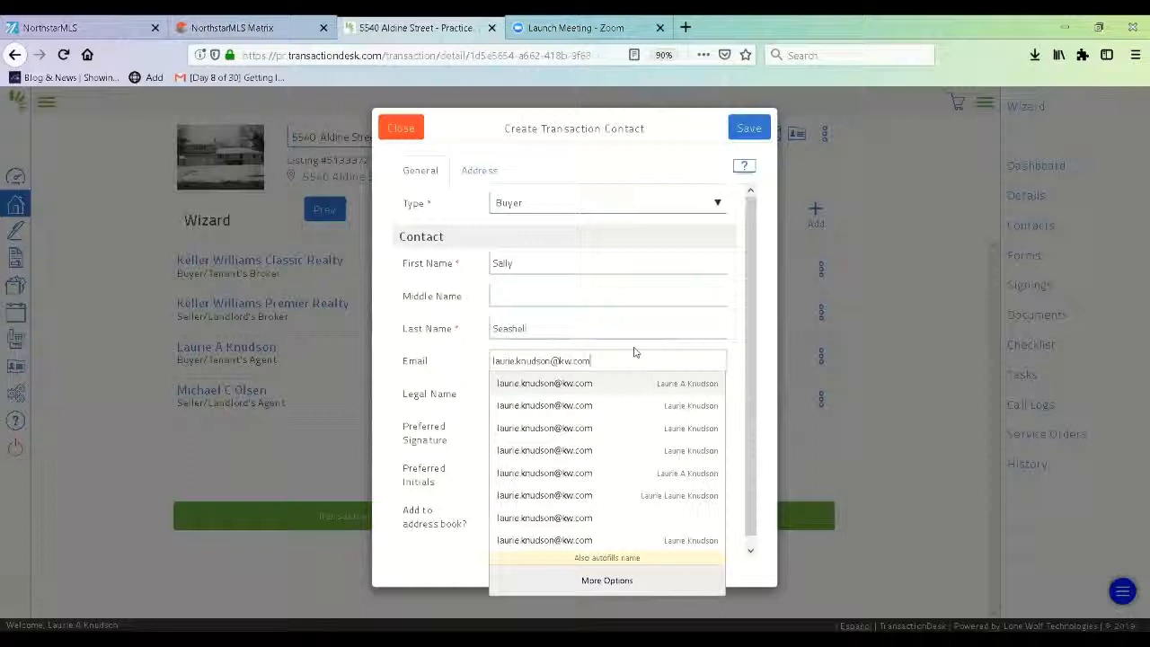
{"action": "left_click", "coordinate": [634, 349]}
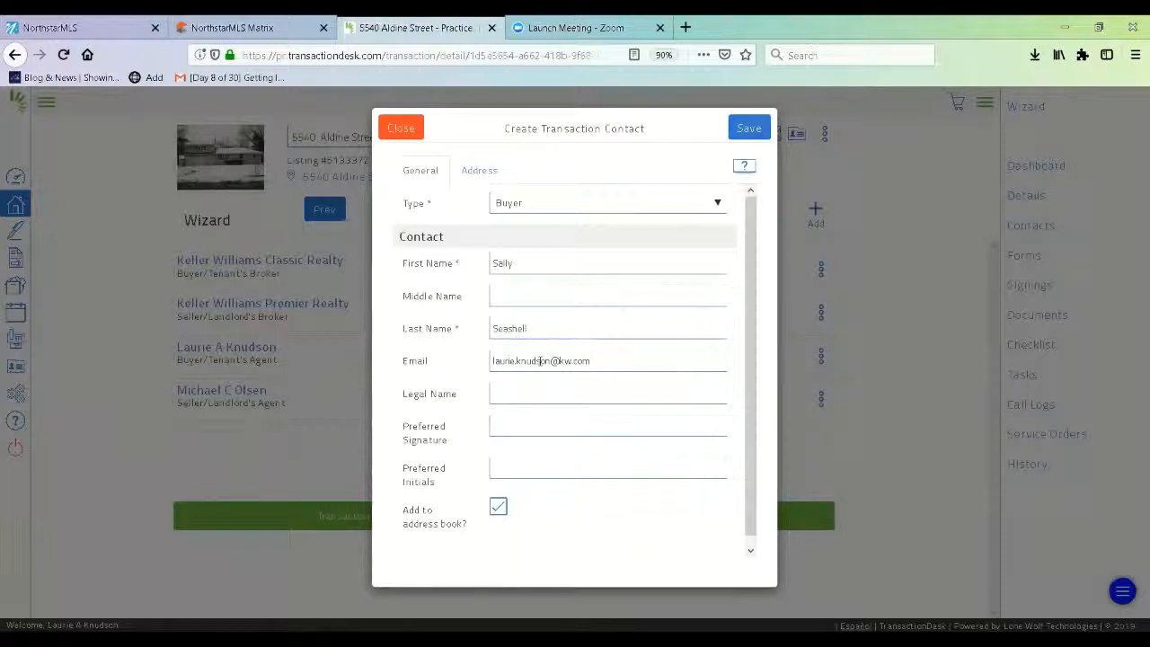
{"action": "left_click", "coordinate": [485, 177]}
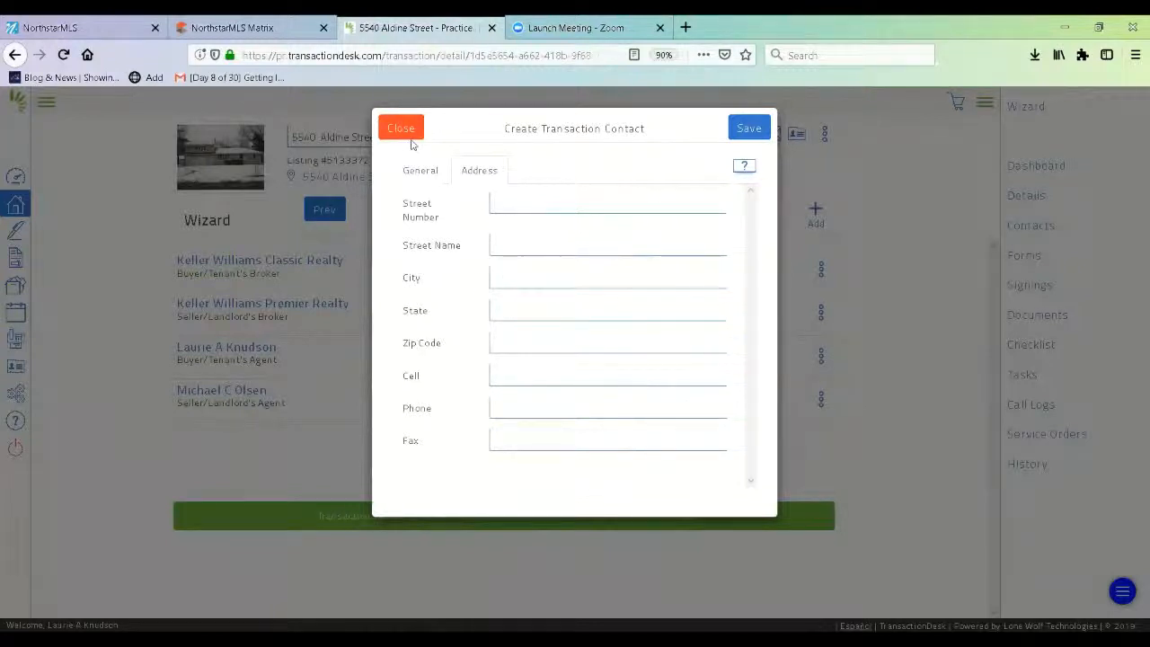
- Return to the General details and save the new Buyer contact to the transaction
{"action": "left_click", "coordinate": [415, 171]}
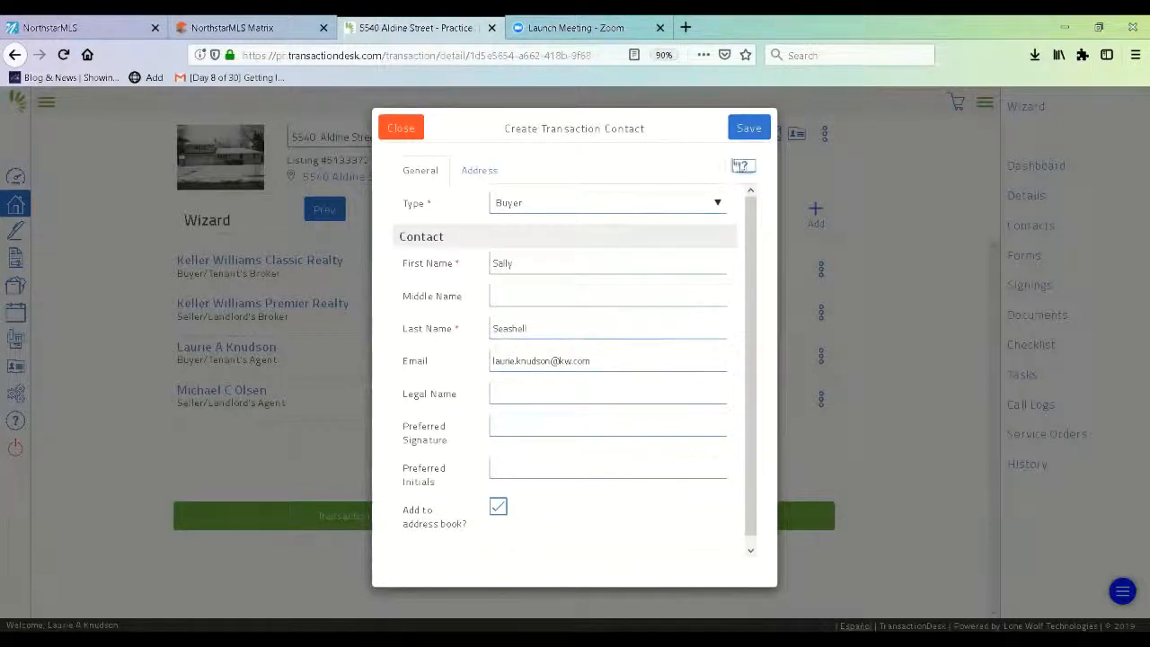
{"action": "left_click", "coordinate": [749, 130]}
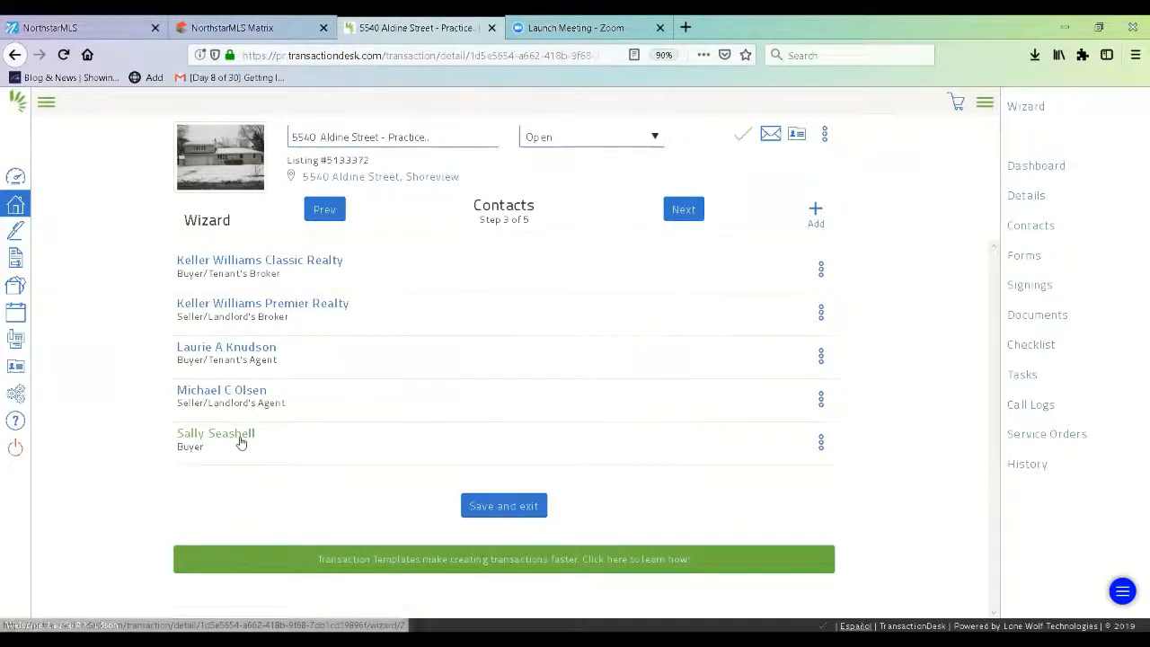
- Move to Forms step 4 of 5 and scroll the list from Buyer Representation Contract to Purchase Agreement
{"action": "left_click", "coordinate": [683, 210]}
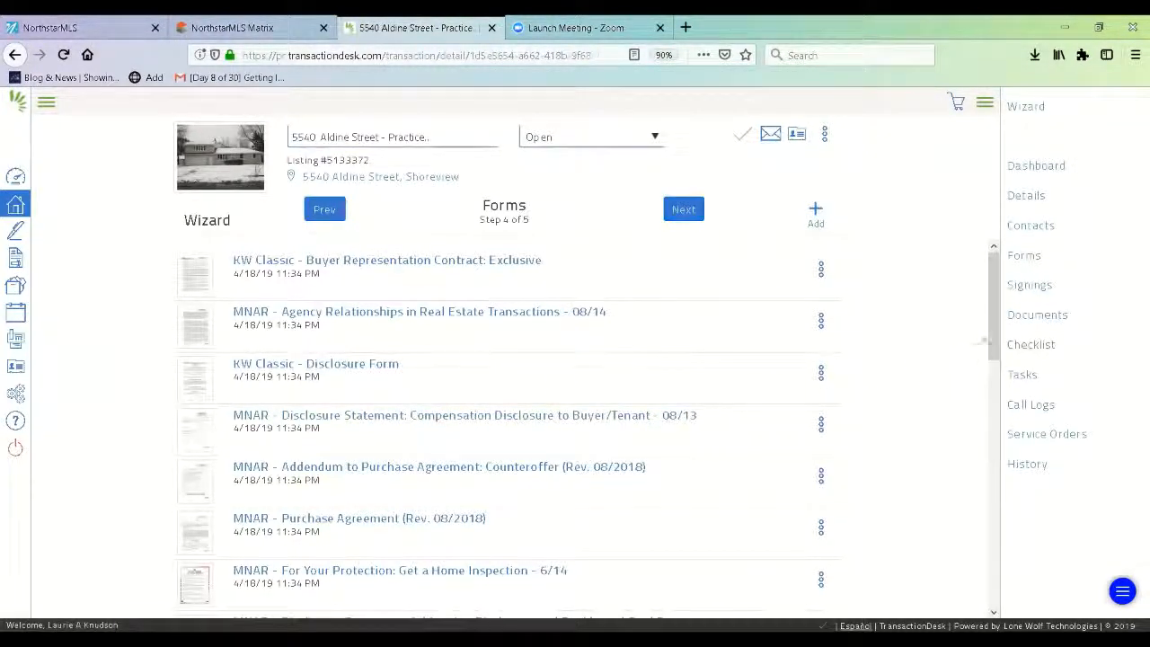
{"action": "left_click_drag", "start_coordinate": [984, 341], "coordinate": [1018, 559]}
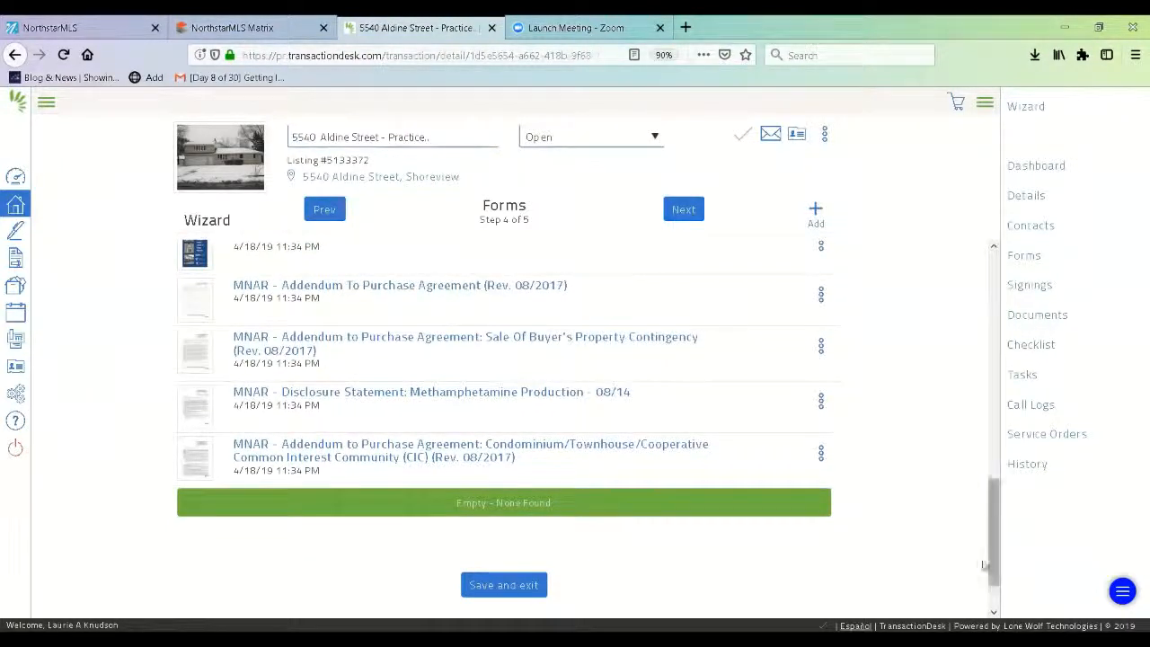
{"action": "left_click_drag", "start_coordinate": [993, 571], "coordinate": [991, 329]}
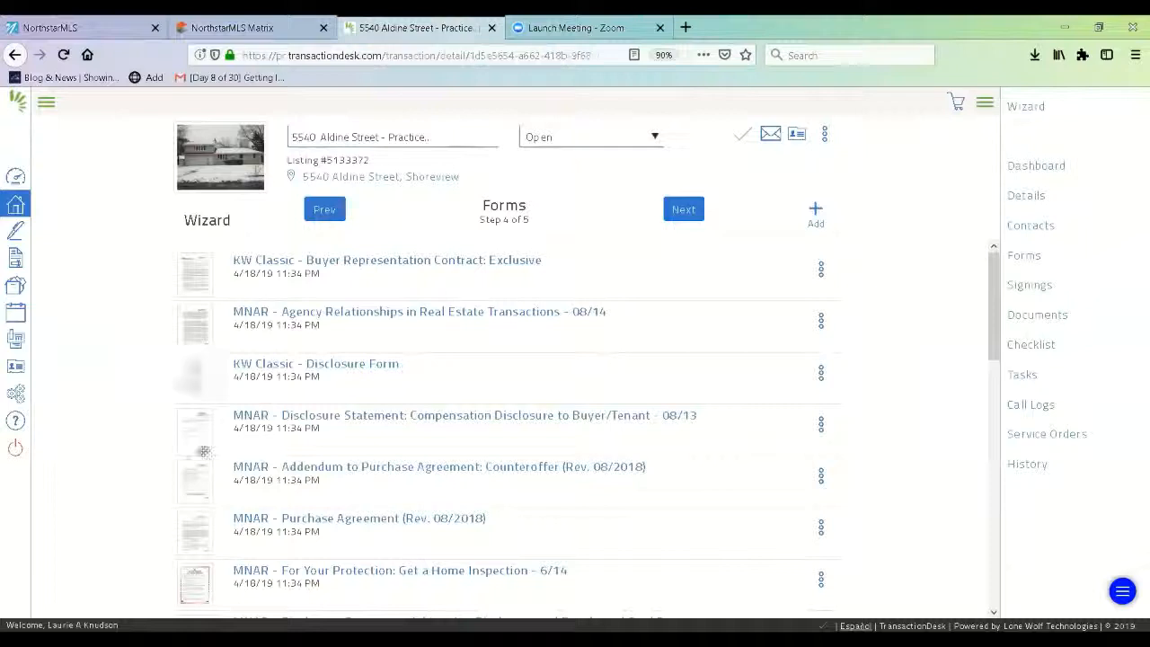
- Drag Purchase Agreement, Home Inspection and Personal Property Agreement higher, then advance to Documents step 5
{"action": "left_click_drag", "start_coordinate": [197, 530], "coordinate": [188, 375]}
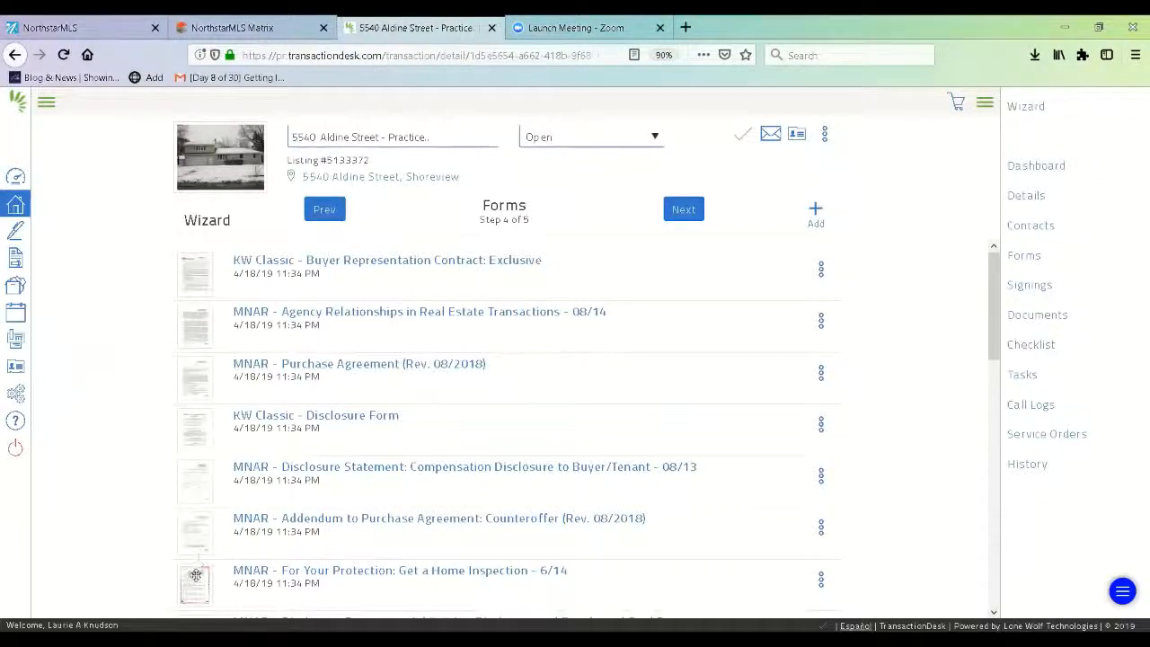
{"action": "left_click_drag", "start_coordinate": [195, 575], "coordinate": [194, 423]}
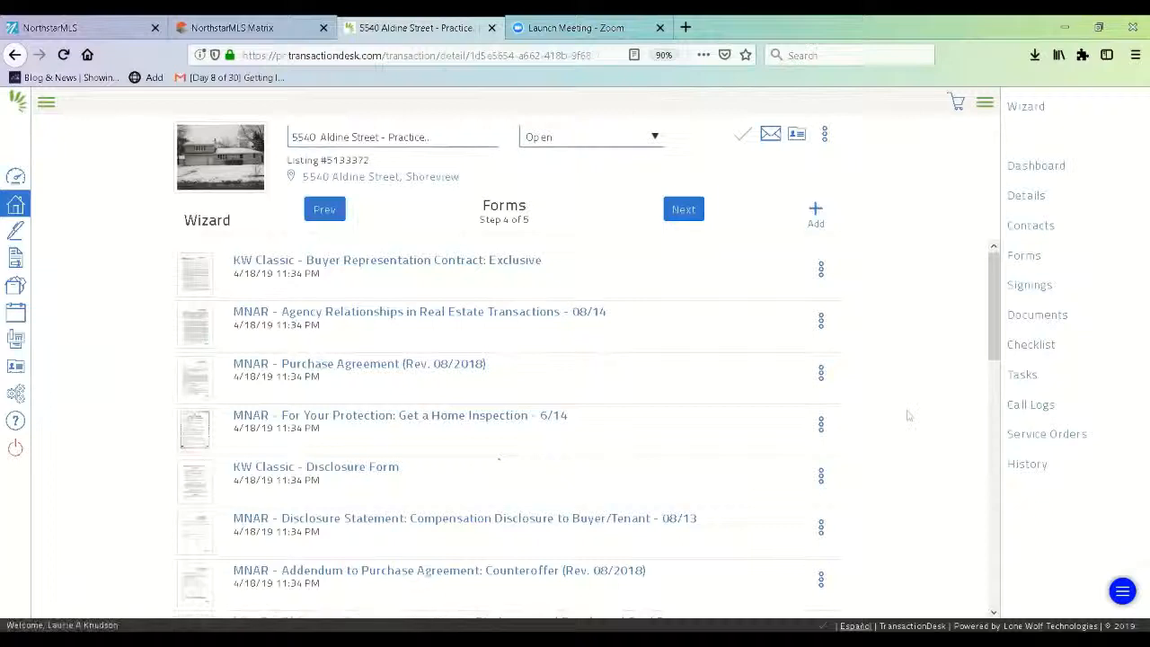
{"action": "left_click_drag", "start_coordinate": [994, 340], "coordinate": [997, 404]}
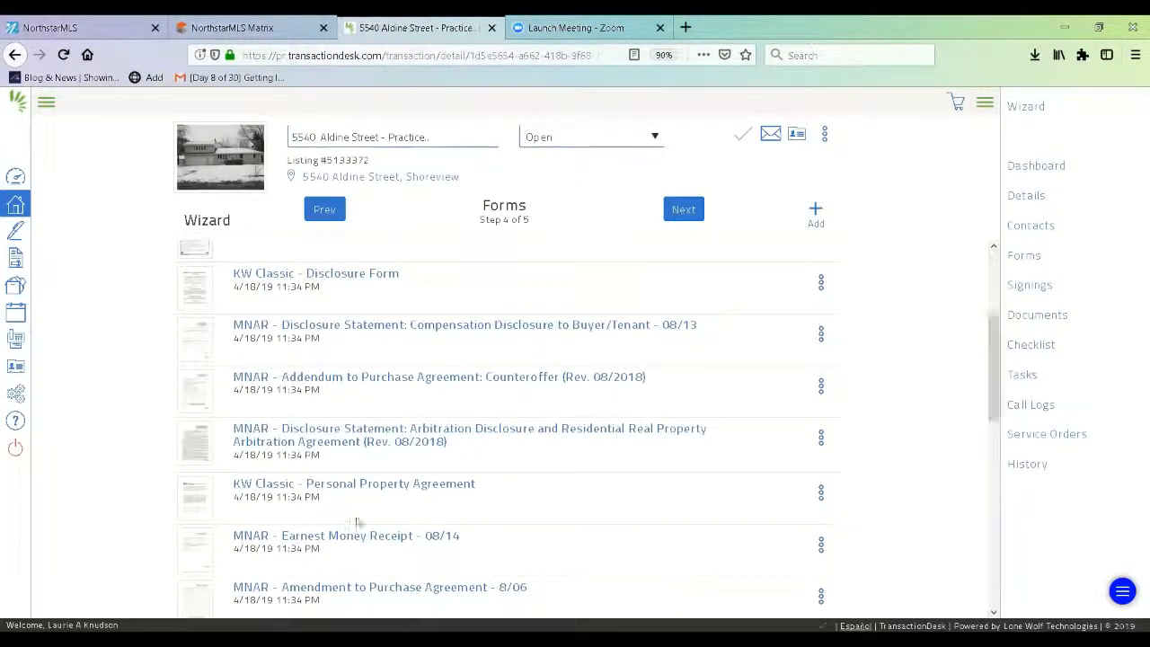
{"action": "left_click_drag", "start_coordinate": [205, 491], "coordinate": [205, 317]}
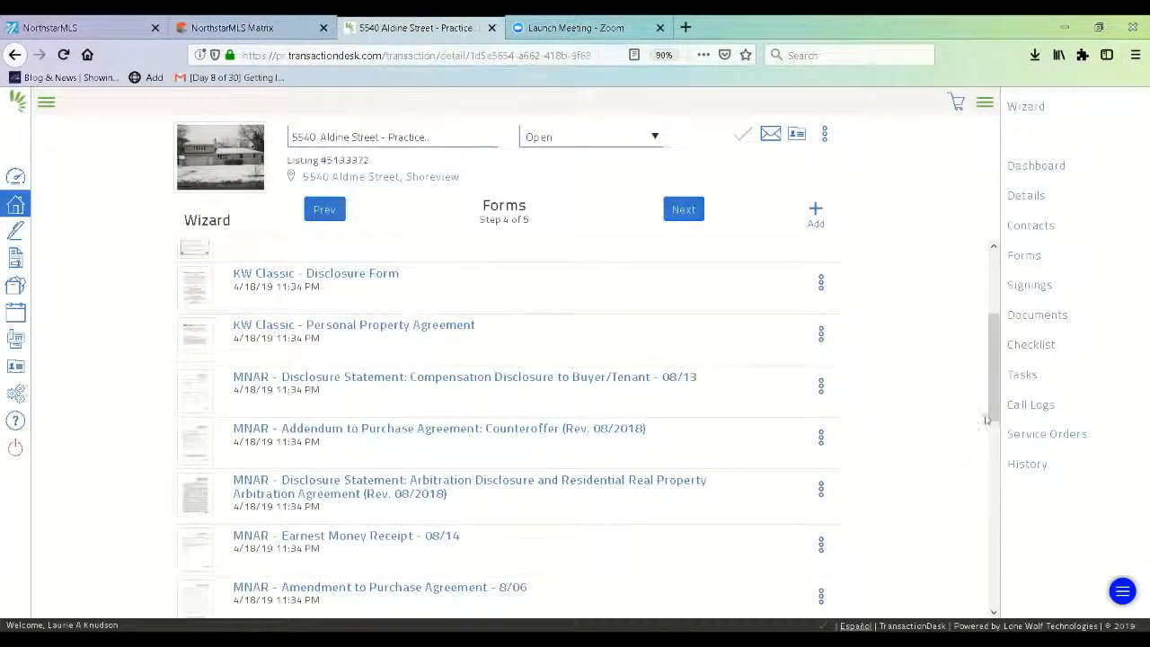
{"action": "mouse_move", "coordinate": [992, 415]}
{"action": "left_mouse_down"}
{"action": "mouse_move", "coordinate": [1008, 564]}
{"action": "mouse_move", "coordinate": [995, 377]}
{"action": "mouse_move", "coordinate": [995, 388]}
{"action": "mouse_move", "coordinate": [978, 329]}
{"action": "mouse_move", "coordinate": [995, 390]}
{"action": "left_mouse_up"}
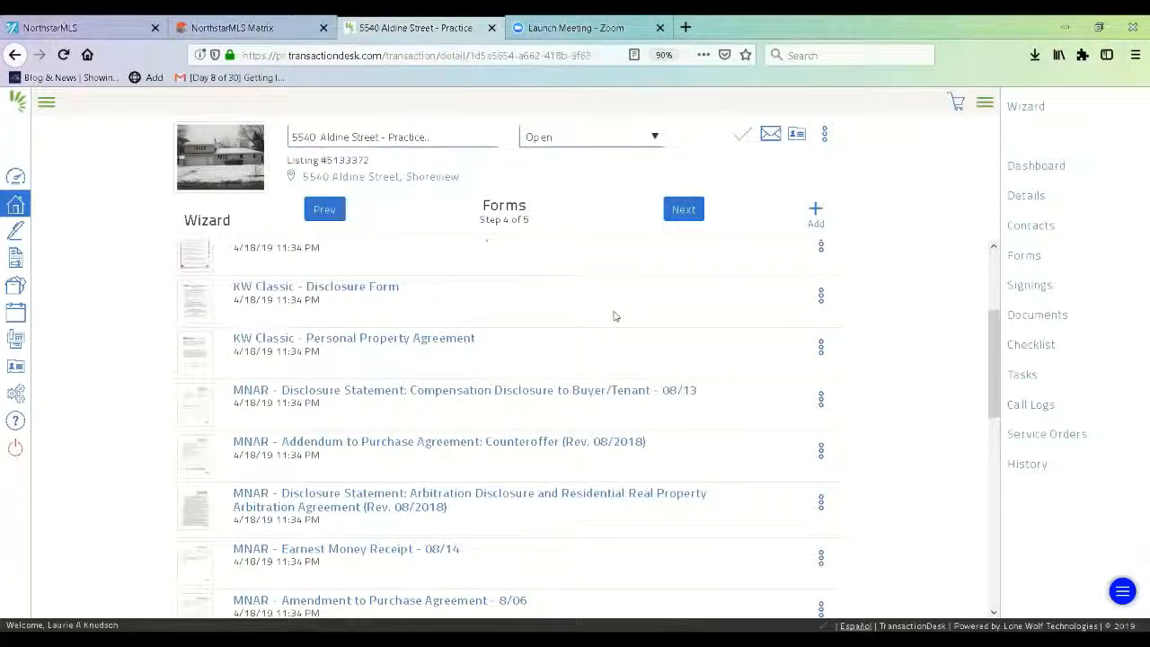
{"action": "left_click", "coordinate": [686, 209]}
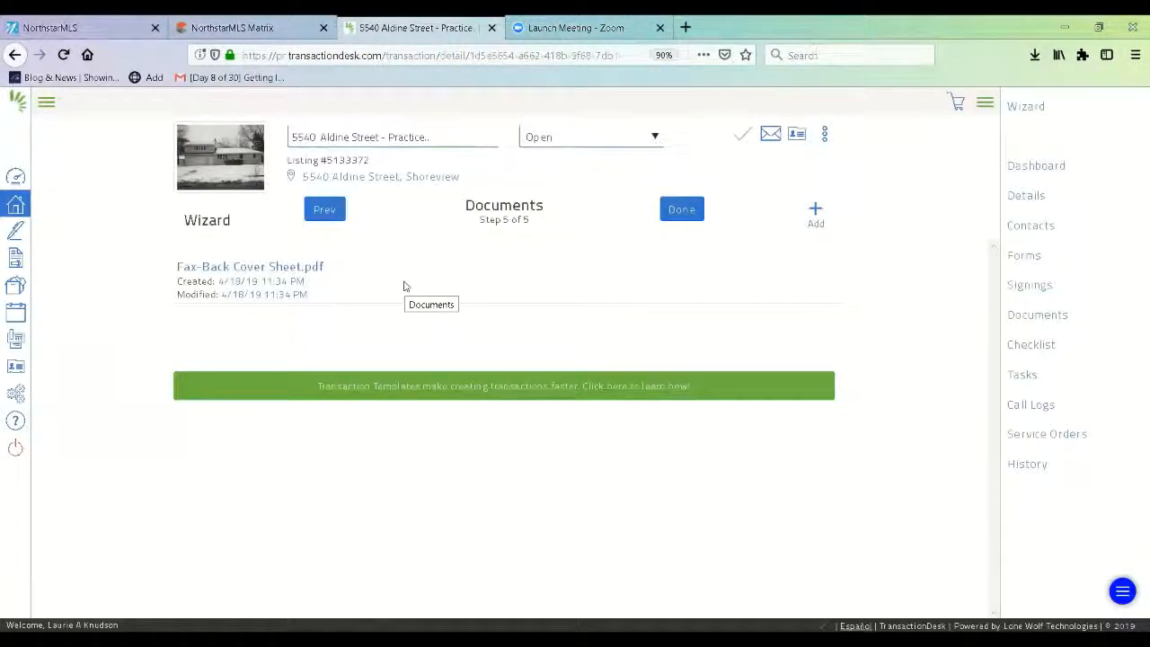
{"action": "left_click", "coordinate": [684, 210]}
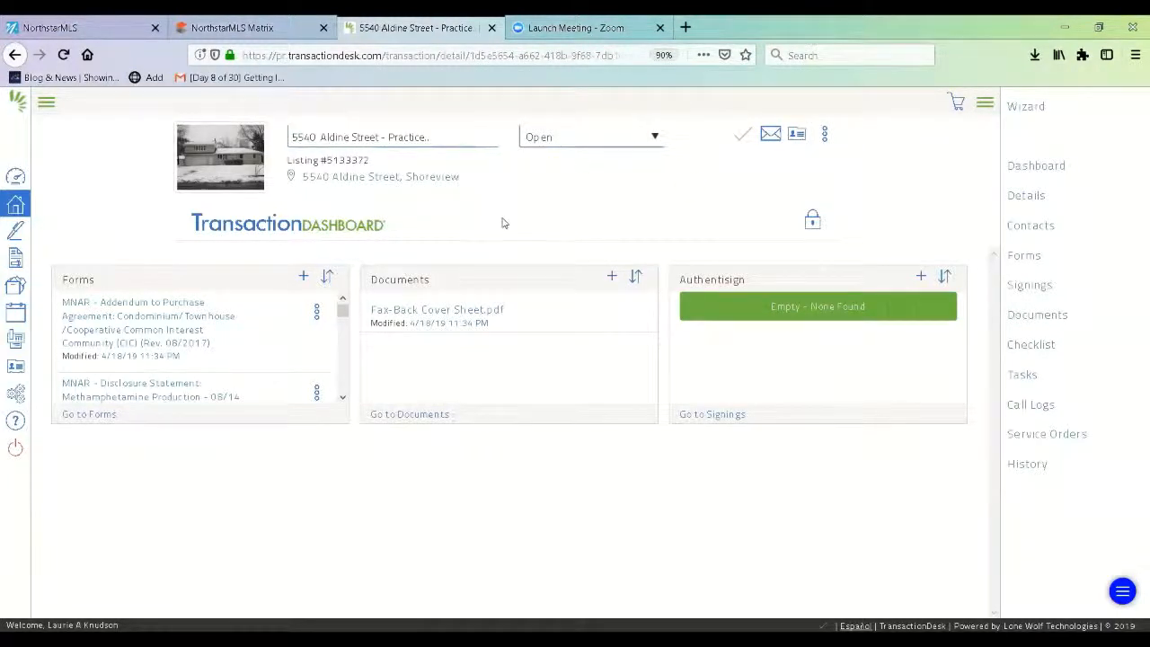
{"action": "left_click", "coordinate": [272, 33]}
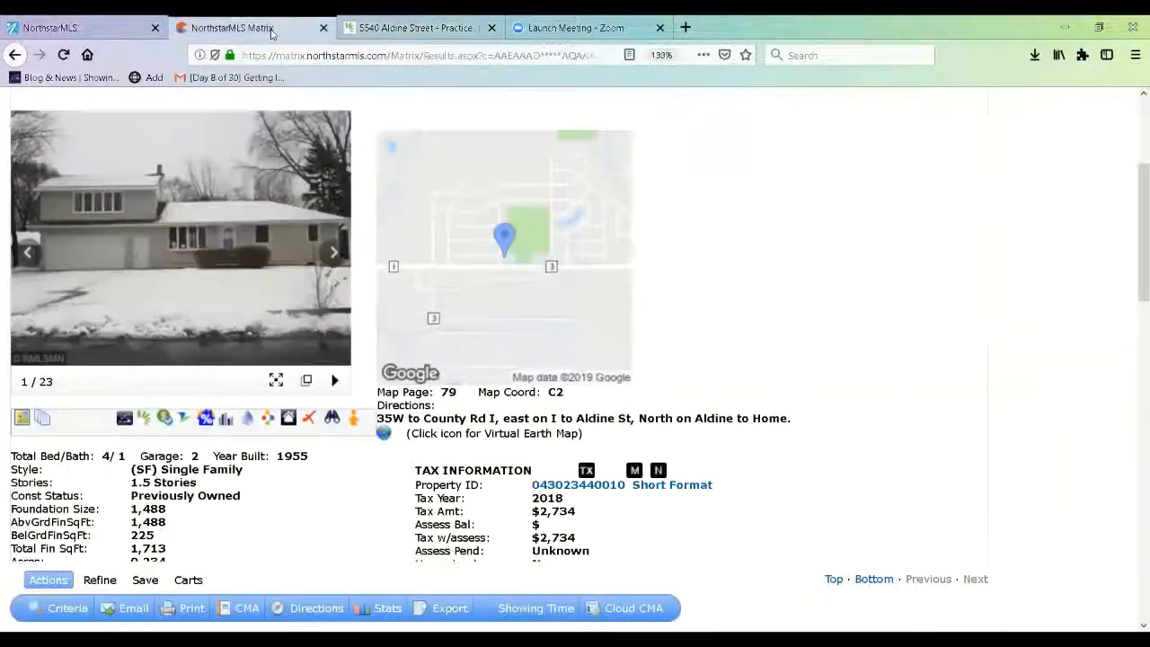
- Open the listing's attached documents, then go back to the TransactionDesk transaction dashboard
{"action": "left_click", "coordinate": [43, 420]}
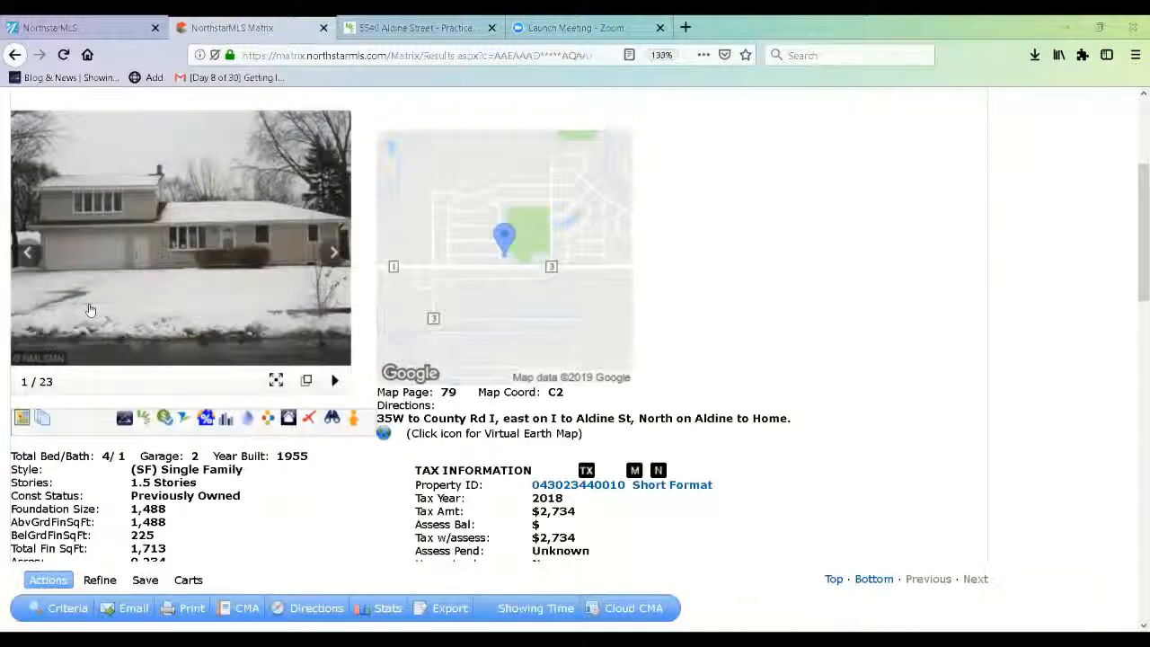
{"action": "key", "text": "ctrl+Tab"}
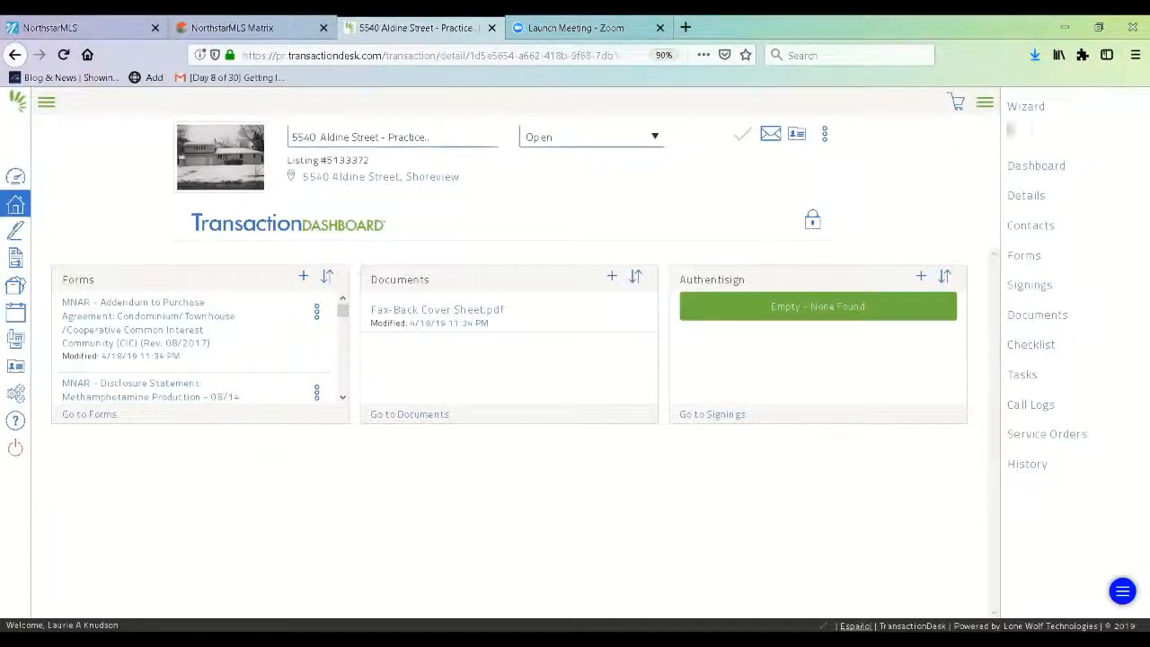
- Open the downloaded listing PDF 5133372-154593703701600.pdf from Firefox's downloads list
{"action": "left_click", "coordinate": [1035, 56]}
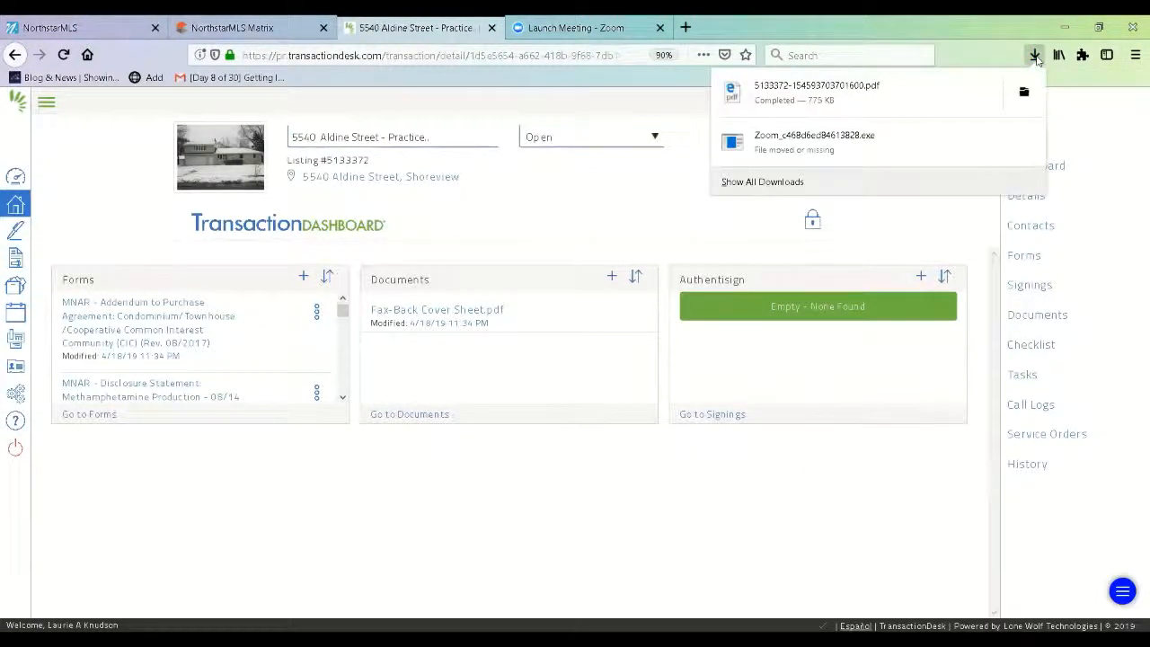
{"action": "left_click", "coordinate": [886, 104]}
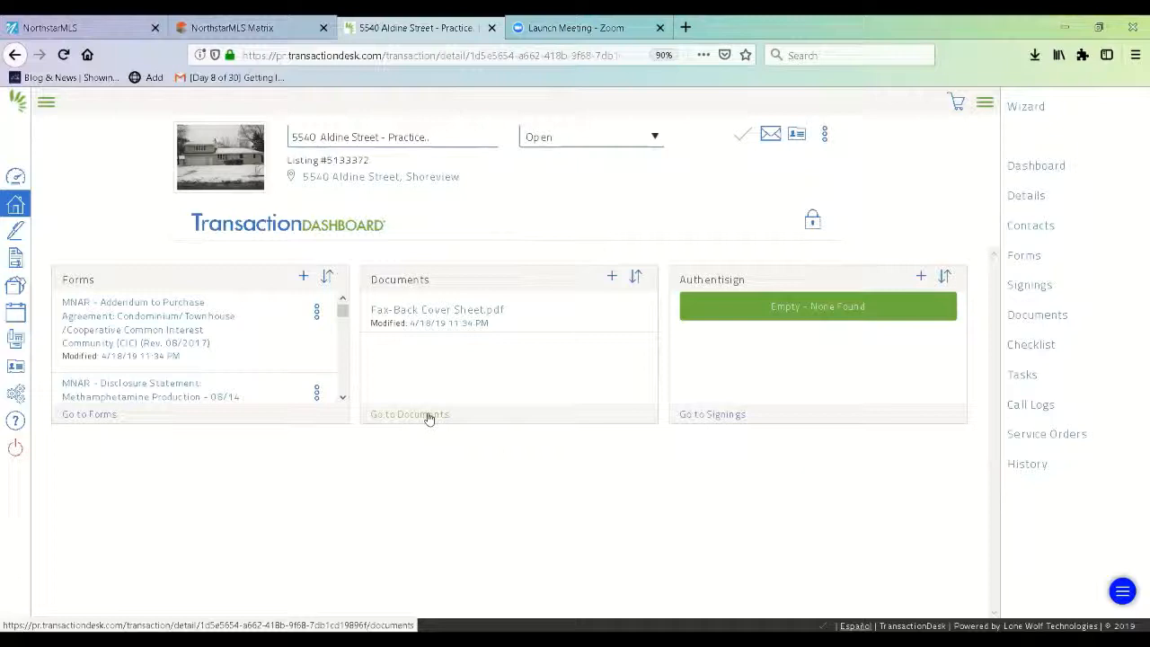
- Upload the long-named Desktop PDF as a new document under the transaction's Documents
{"action": "left_click", "coordinate": [1017, 319]}
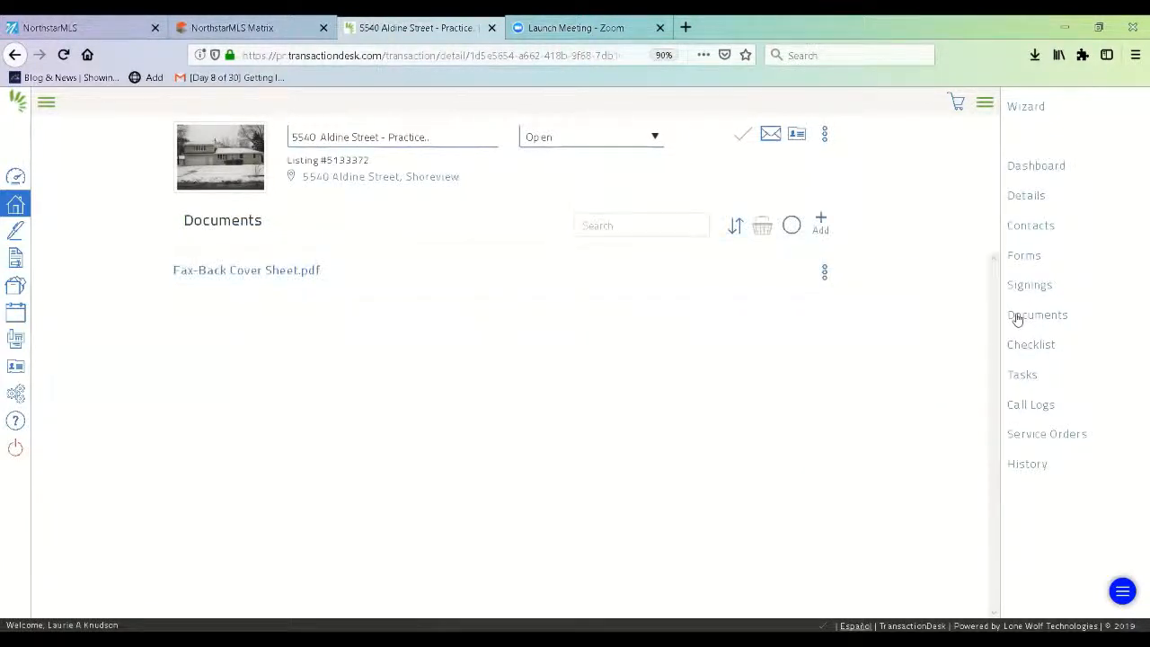
{"action": "left_click", "coordinate": [821, 219]}
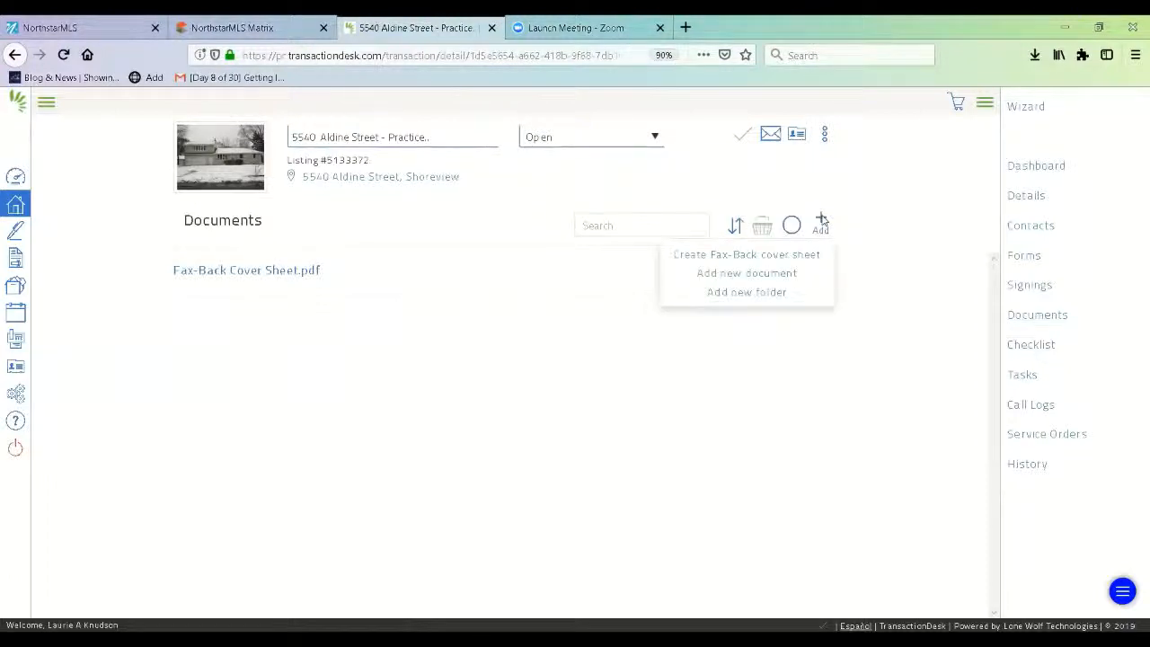
{"action": "left_click", "coordinate": [796, 275]}
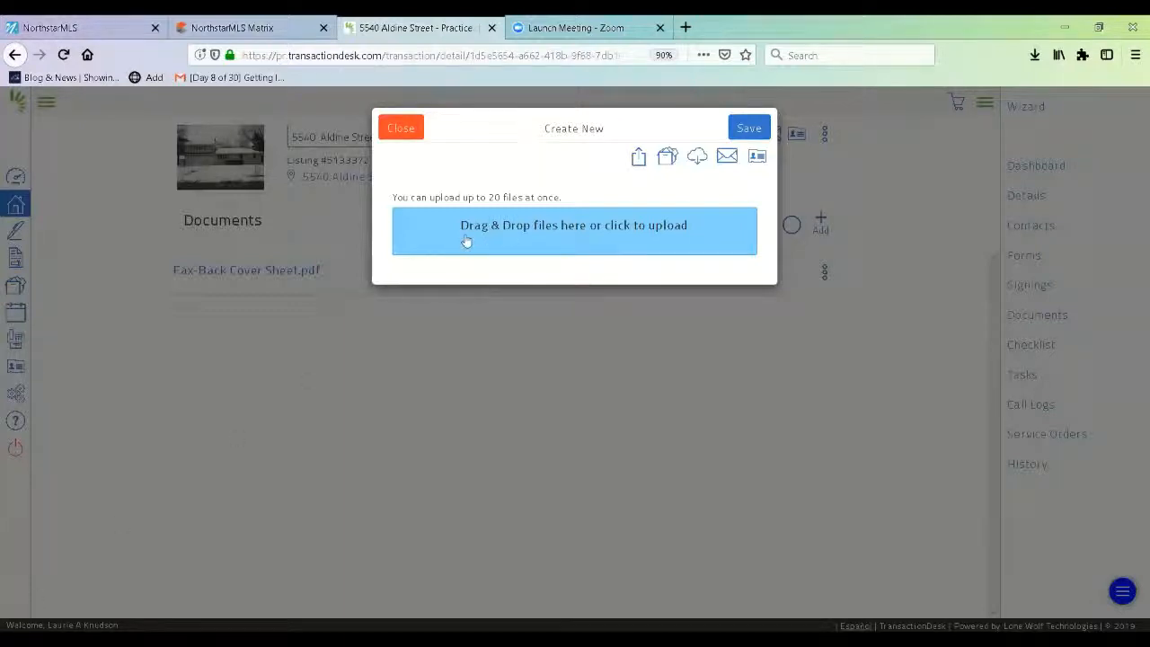
{"action": "left_click", "coordinate": [617, 232]}
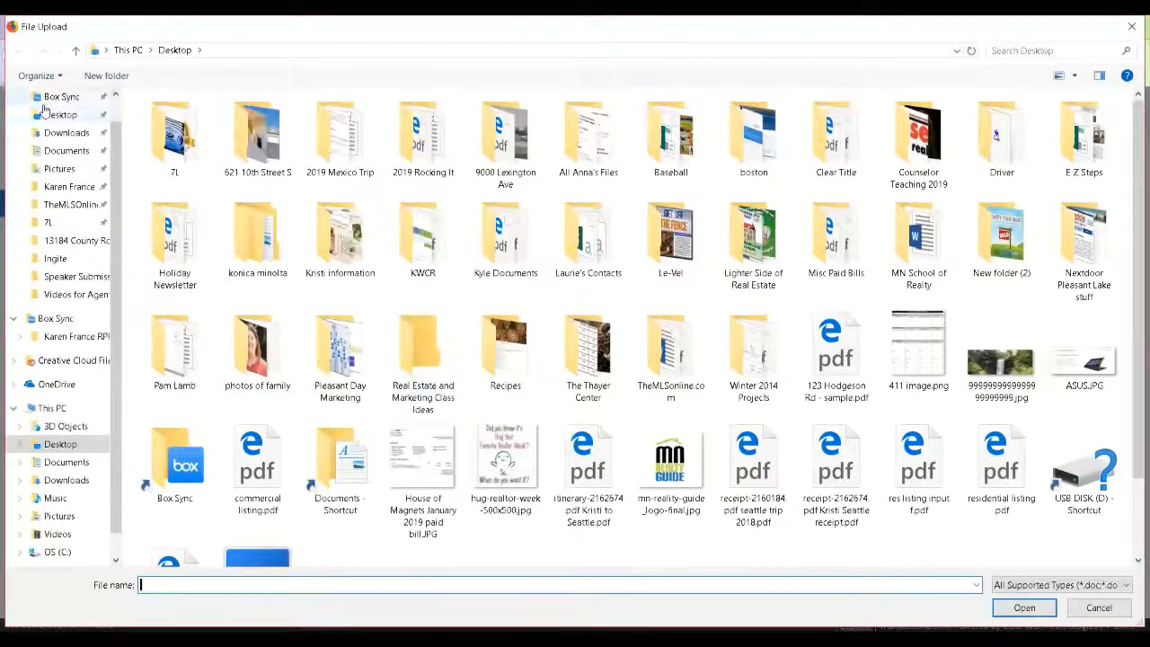
{"action": "left_click", "coordinate": [50, 116]}
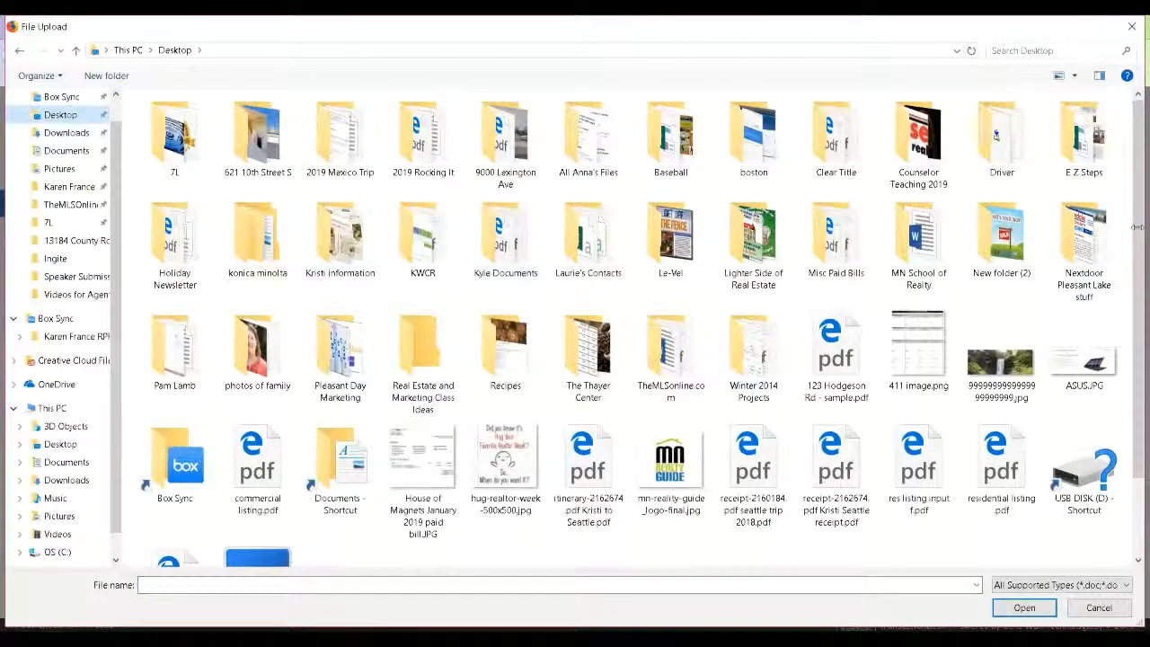
{"action": "scroll", "coordinate": [1134, 278], "scroll_direction": "down", "scroll_amount": 1}
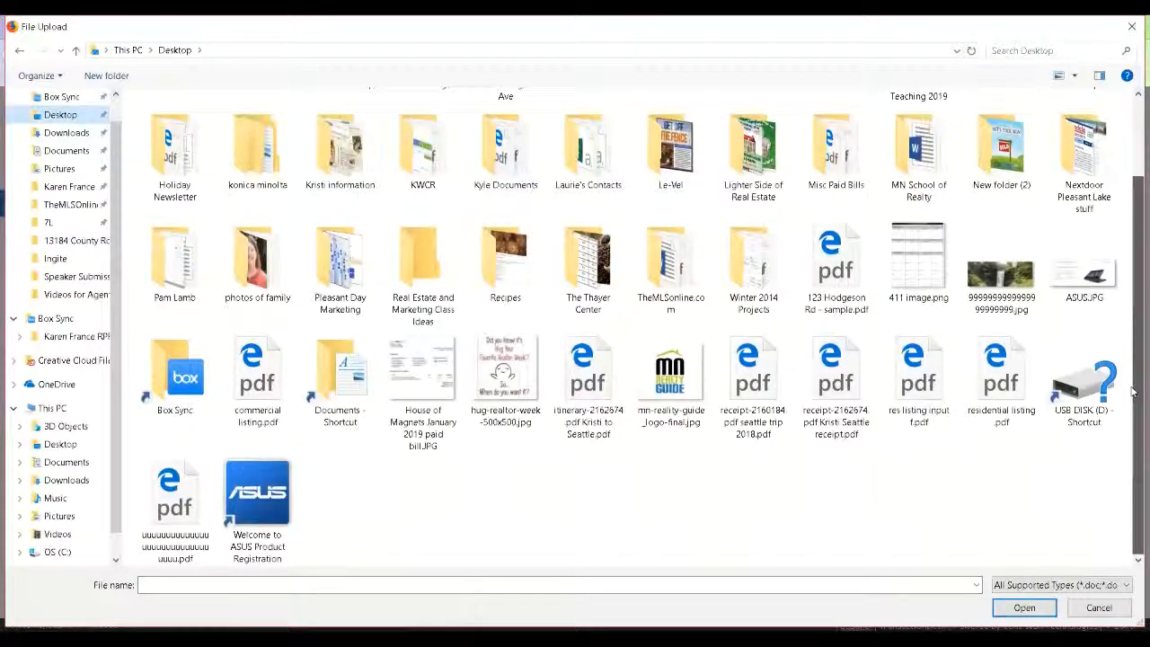
{"action": "double_click", "coordinate": [169, 519]}
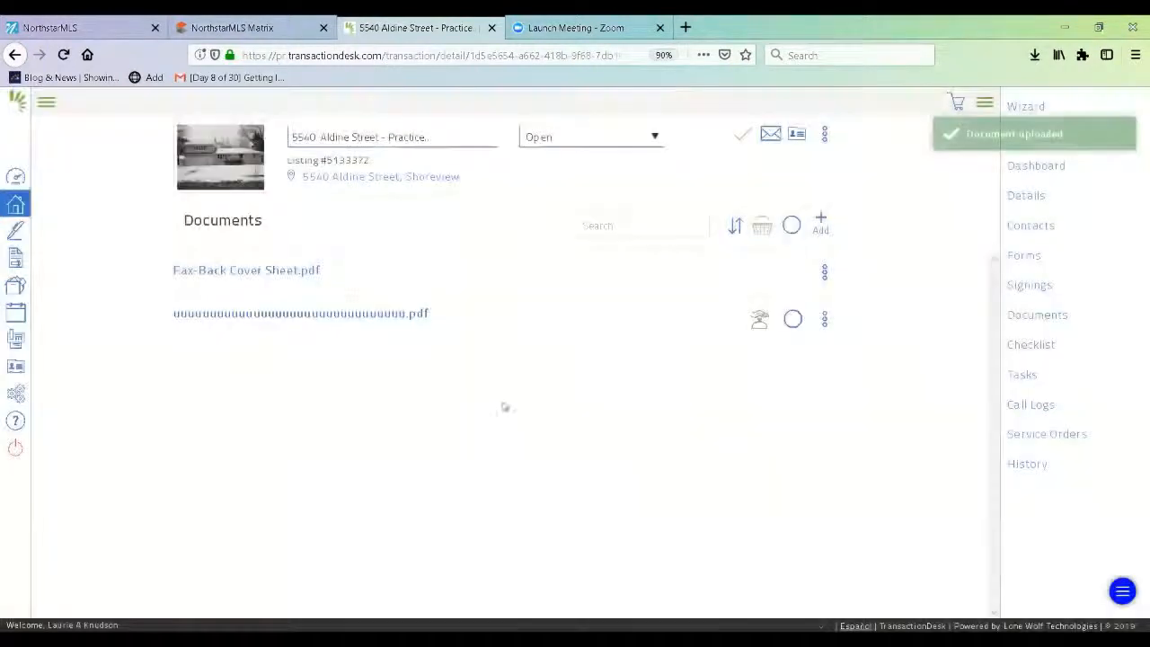
{"action": "left_click", "coordinate": [825, 320]}
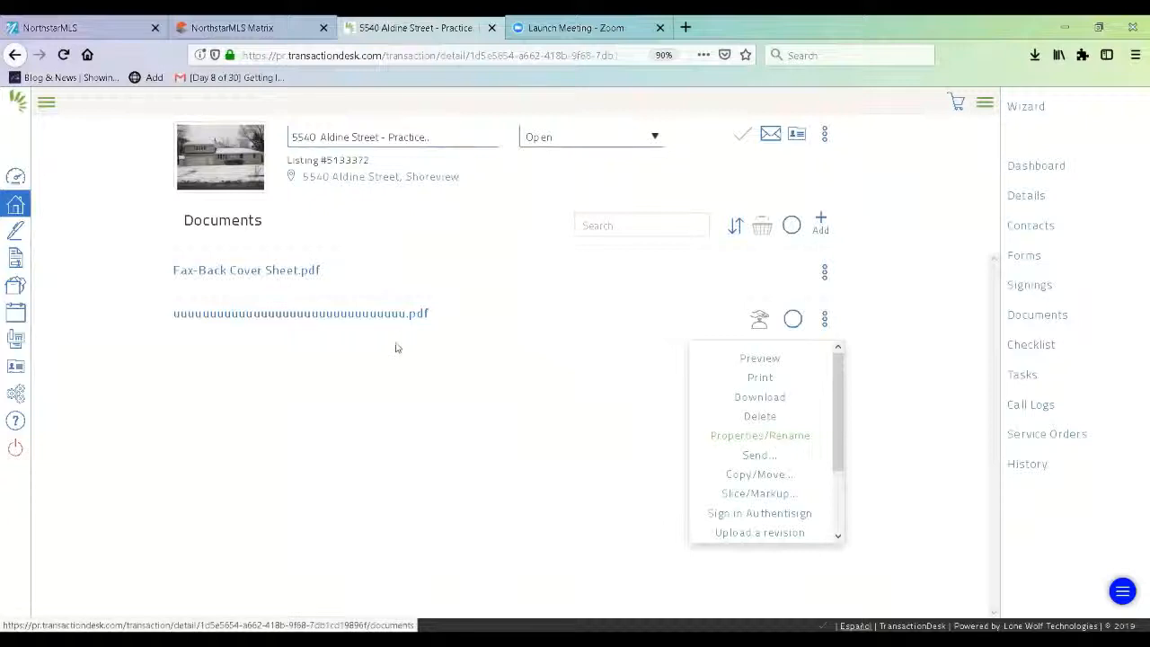
- In the uploaded PDF's properties, change its name to Seller Disclosure Packet
{"action": "left_click", "coordinate": [773, 436]}
{"action": "double_click", "coordinate": [688, 168]}
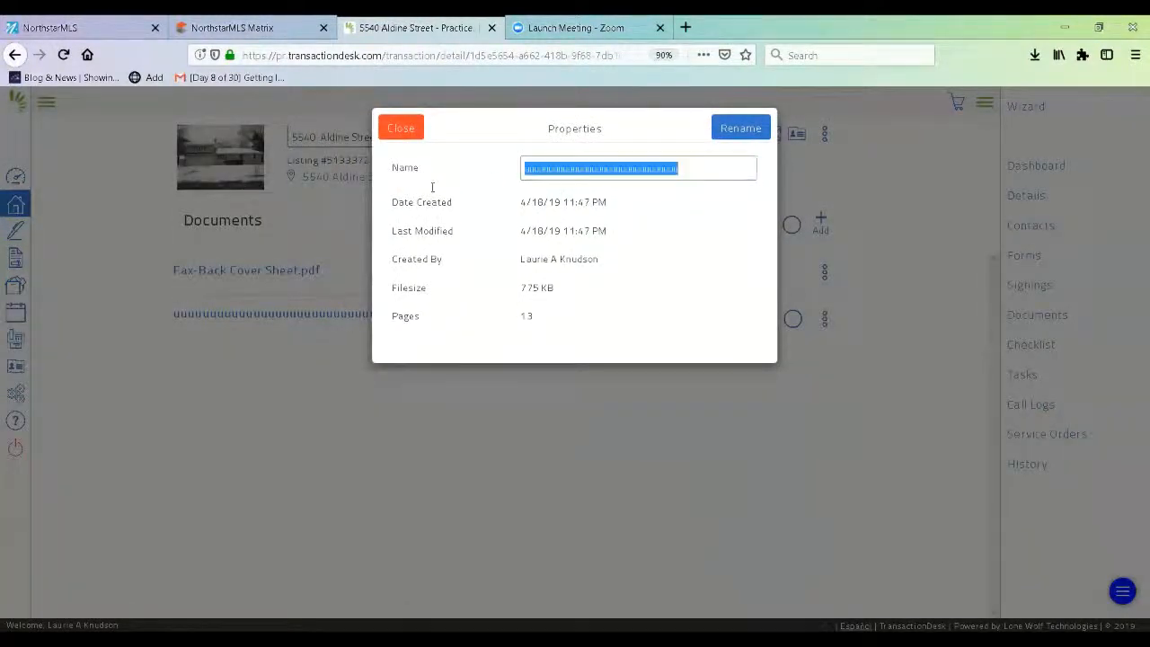
{"action": "type", "text": "SEller"}
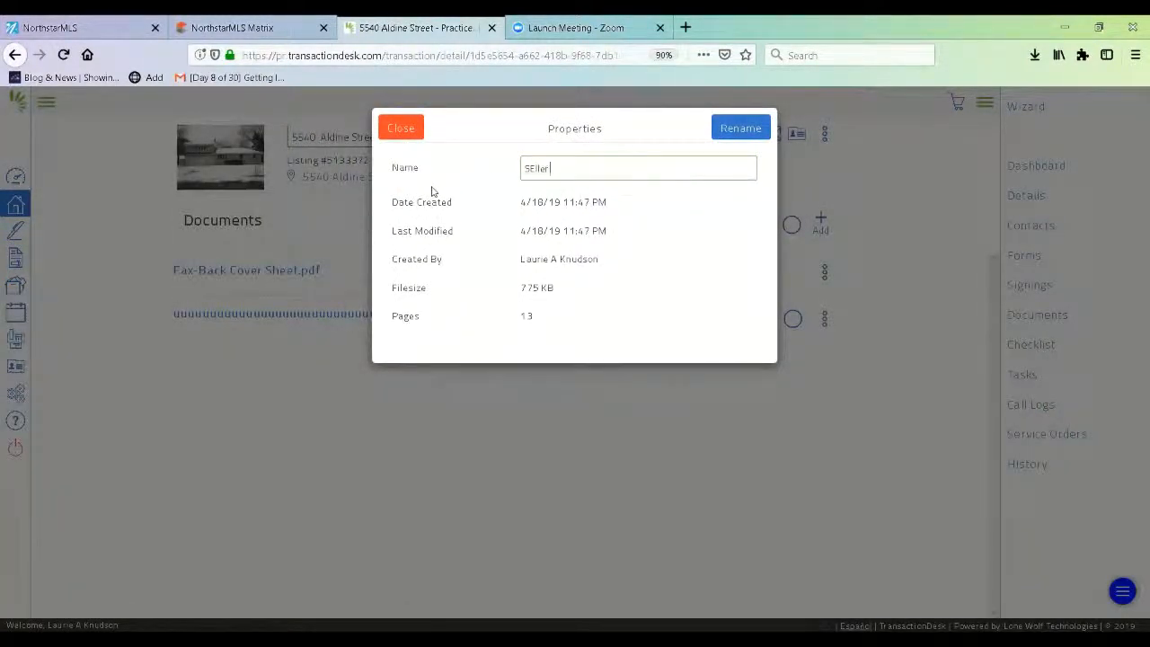
{"action": "key", "text": "BackSpace"}
{"action": "key", "text": "BackSpace"}
{"action": "key", "text": "BackSpace"}
{"action": "key", "text": "BackSpace"}
{"action": "key", "text": "BackSpace"}
{"action": "type", "text": "eller Discl"}
{"action": "left_click", "coordinate": [738, 129]}
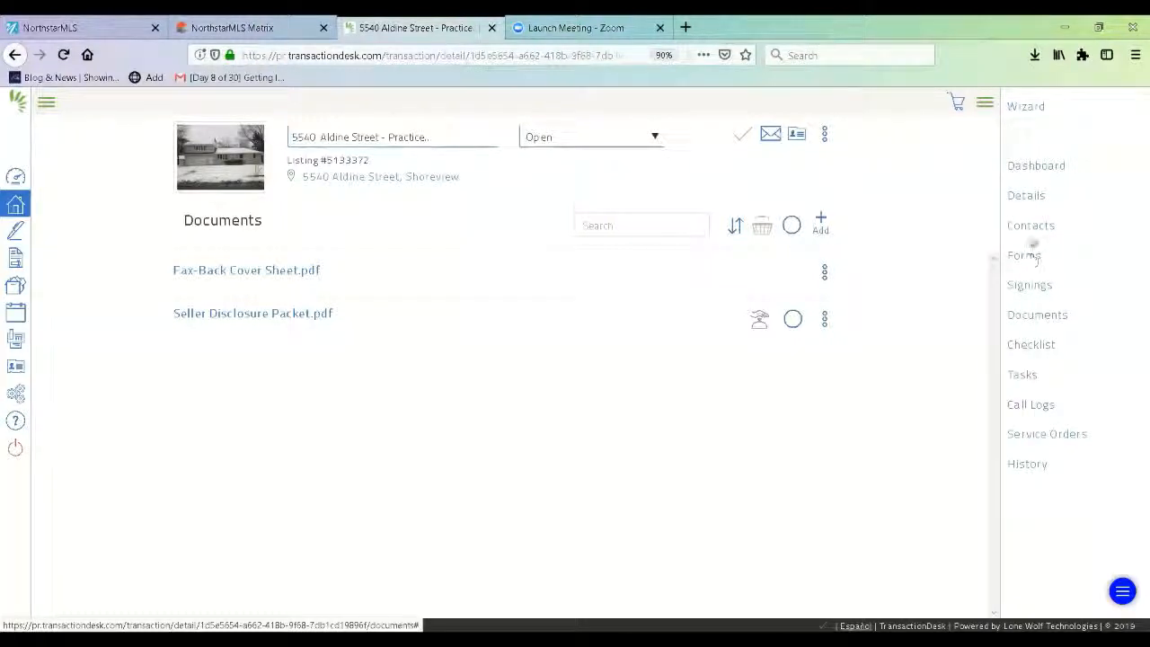
- From the dashboard's Forms list, open 'KW Classic - Buyer Representation Contract: Exclusive'
{"action": "left_click", "coordinate": [1035, 167]}
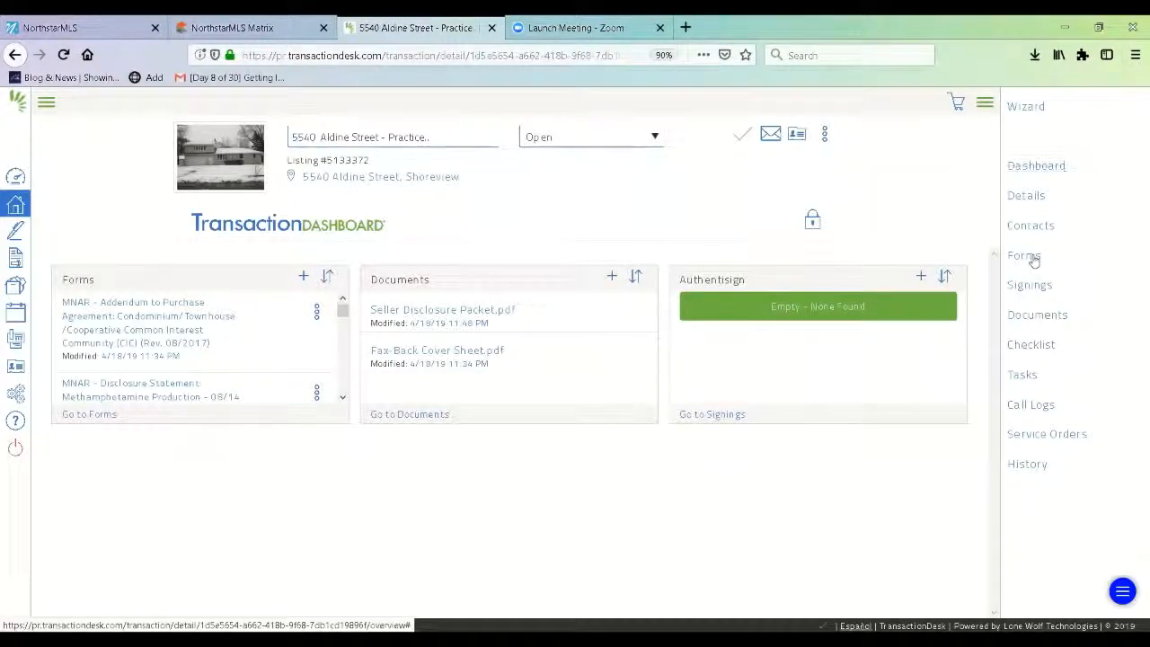
{"action": "left_click", "coordinate": [1023, 257]}
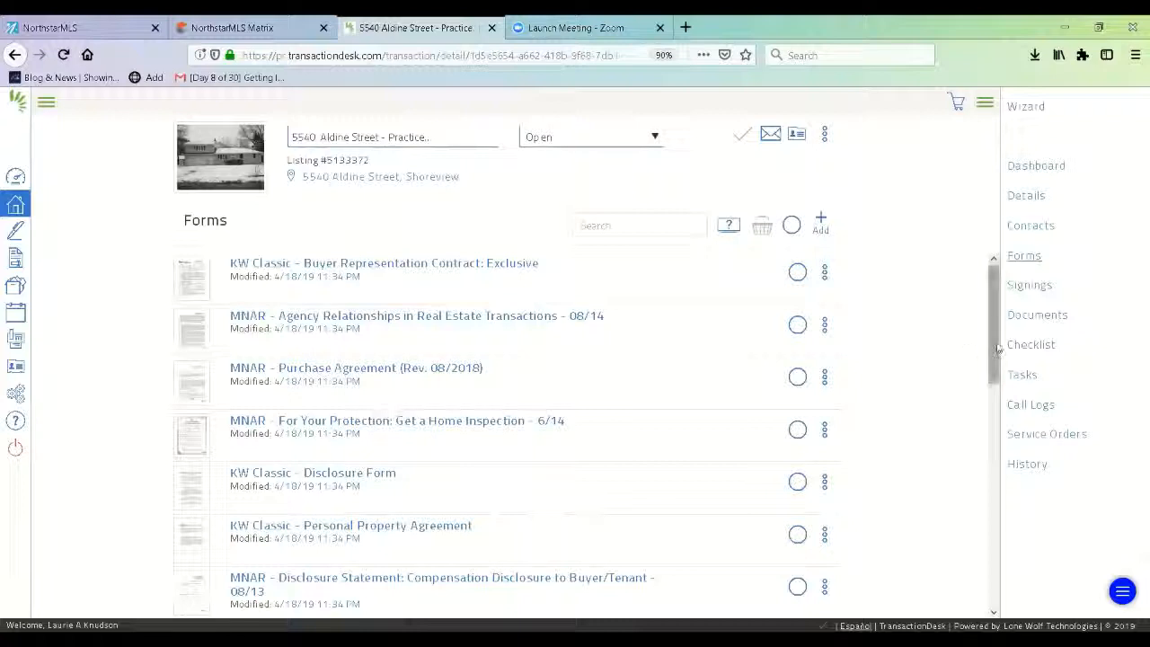
{"action": "left_click_drag", "start_coordinate": [995, 348], "coordinate": [994, 356]}
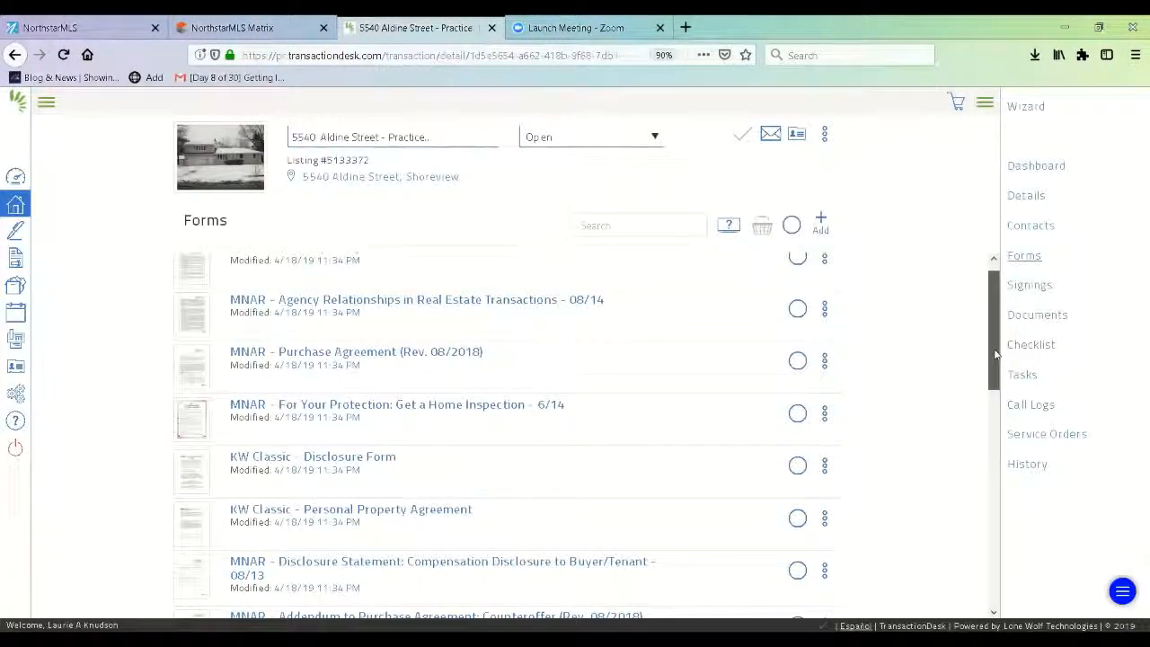
{"action": "left_click_drag", "start_coordinate": [994, 355], "coordinate": [994, 334]}
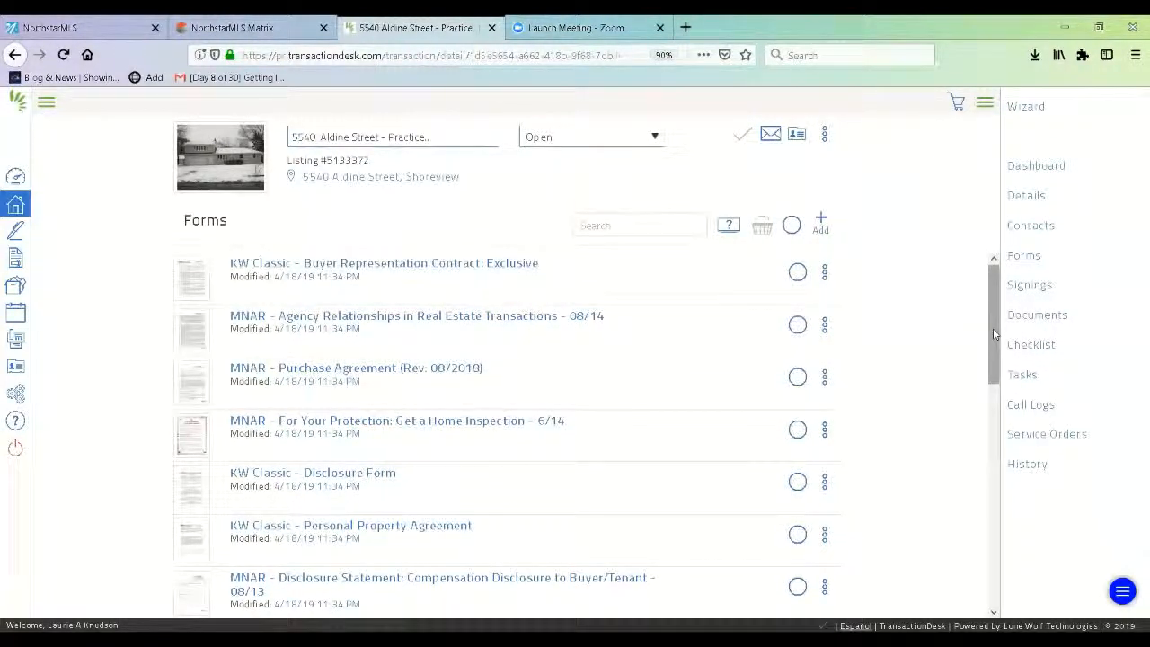
{"action": "left_click_drag", "start_coordinate": [992, 333], "coordinate": [1003, 303]}
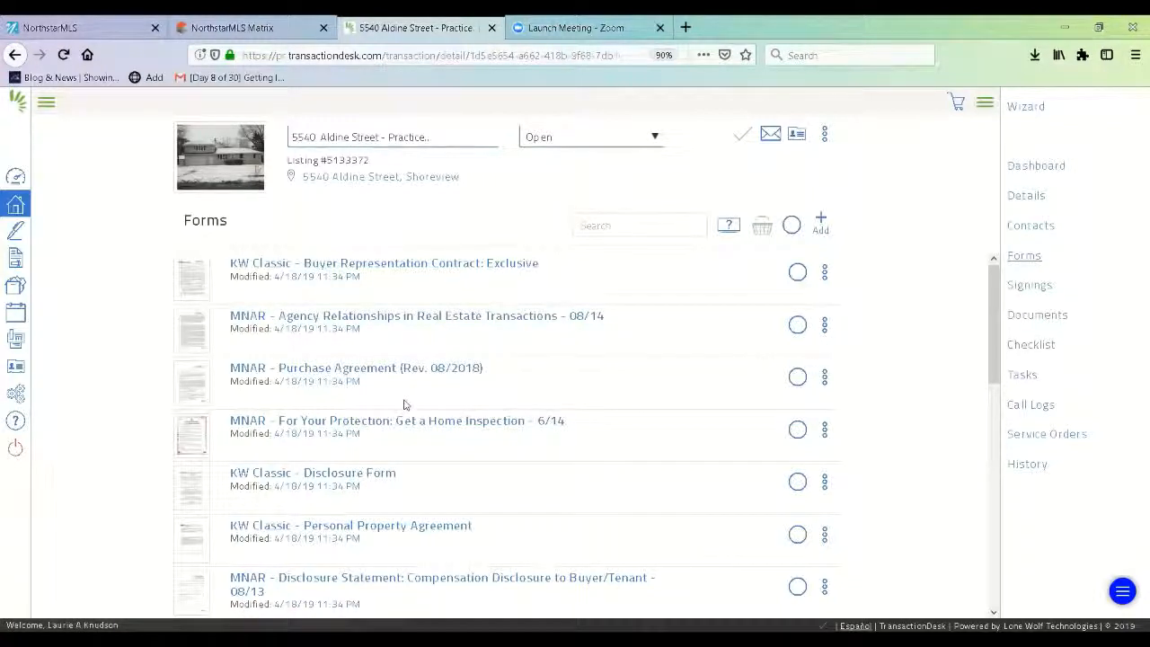
{"action": "left_click", "coordinate": [407, 265]}
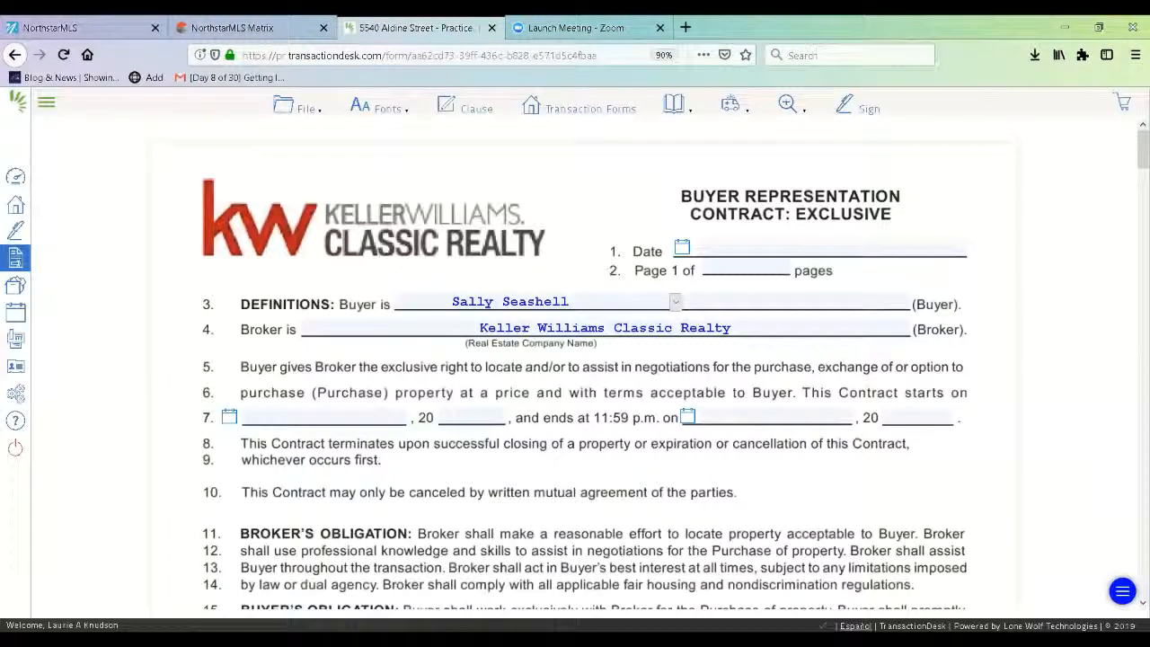
- Date the contract 04/18/2019 and set its term start to April 18th, 2019
{"action": "left_click", "coordinate": [682, 249]}
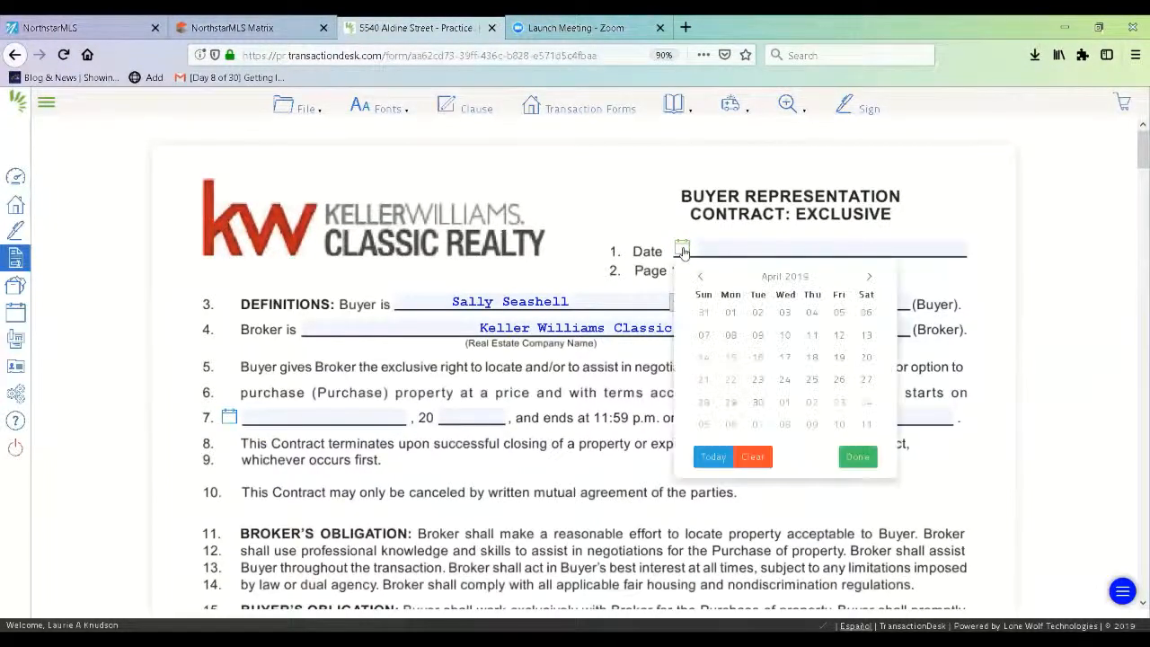
{"action": "left_click", "coordinate": [811, 358]}
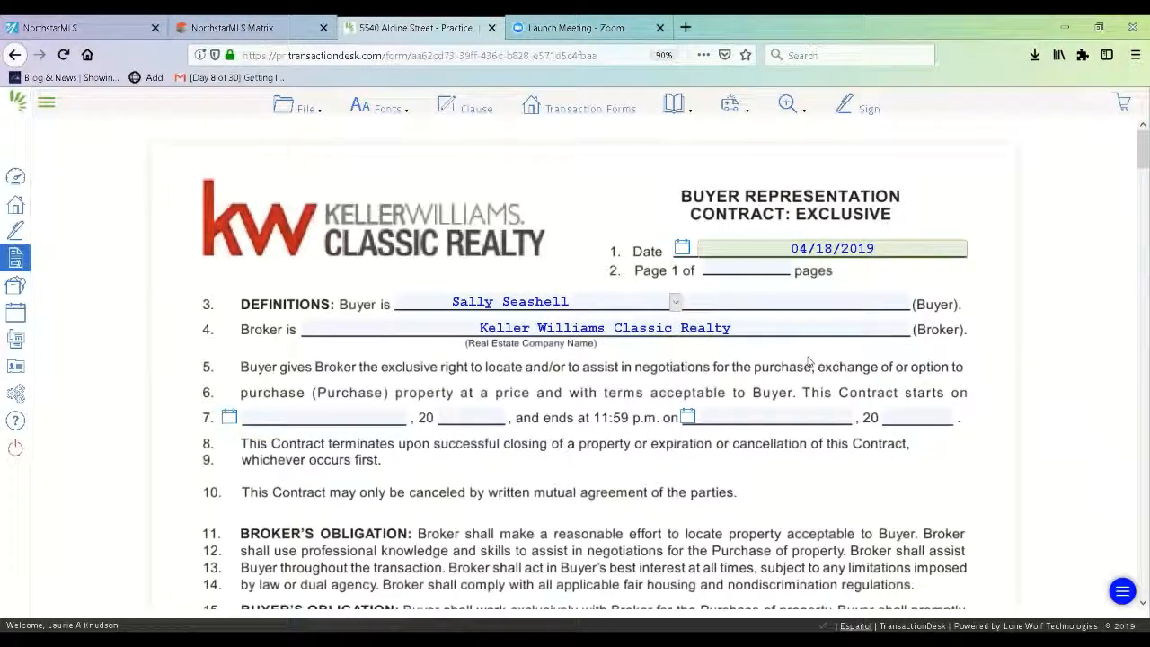
{"action": "left_click", "coordinate": [675, 303]}
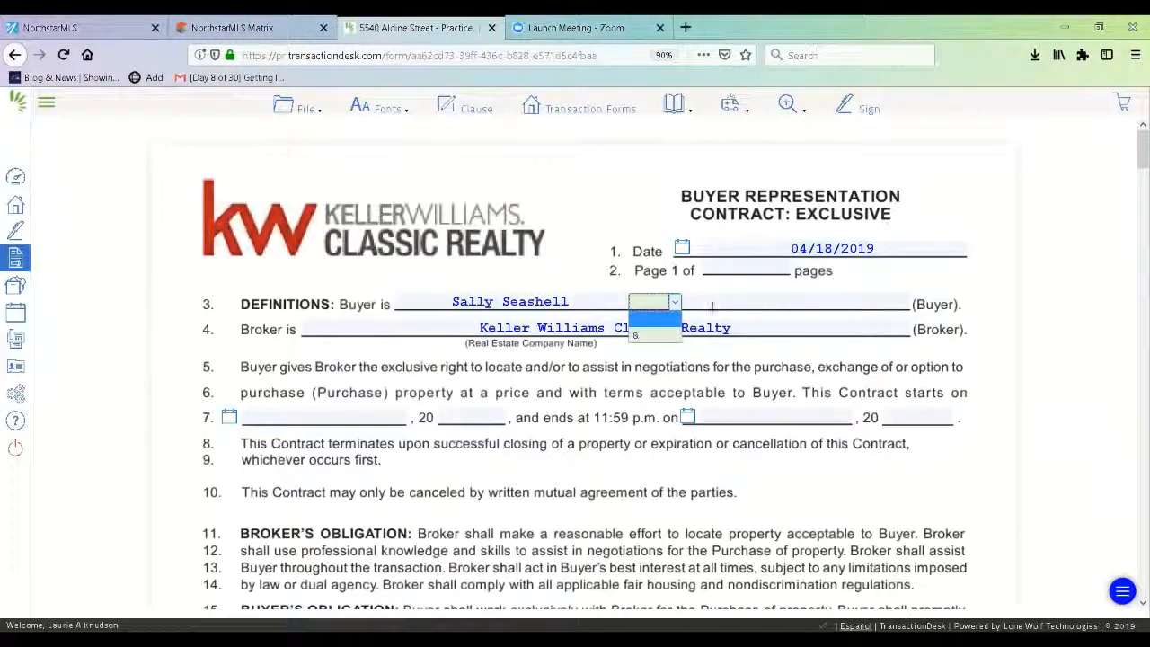
{"action": "left_click", "coordinate": [665, 320]}
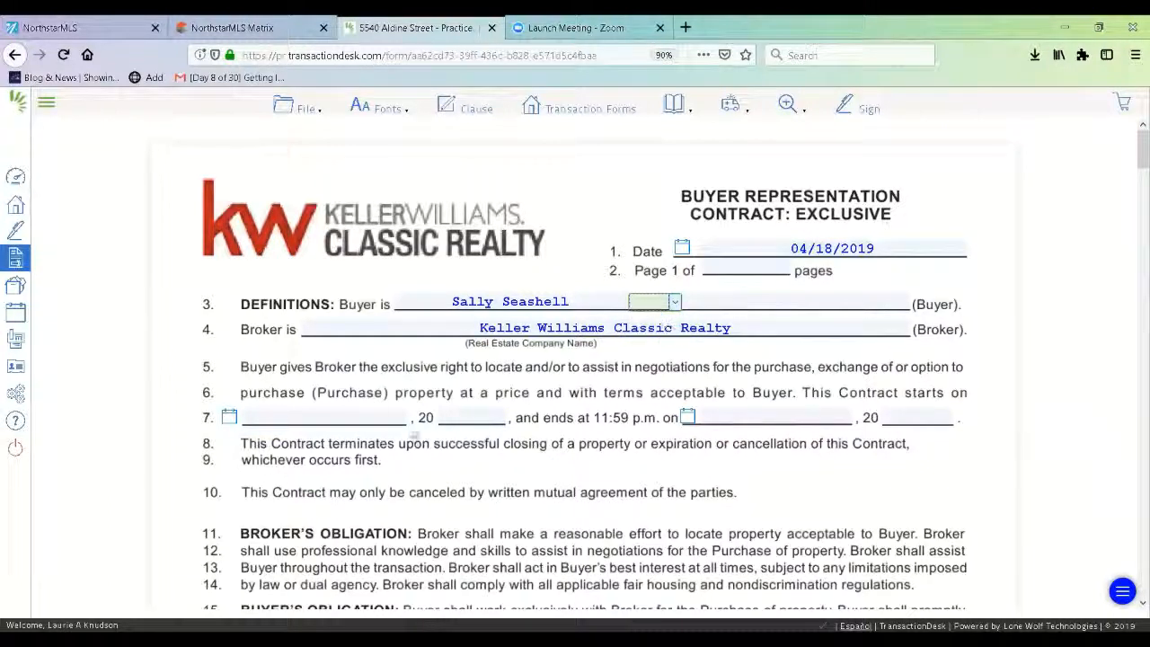
{"action": "left_click", "coordinate": [229, 419]}
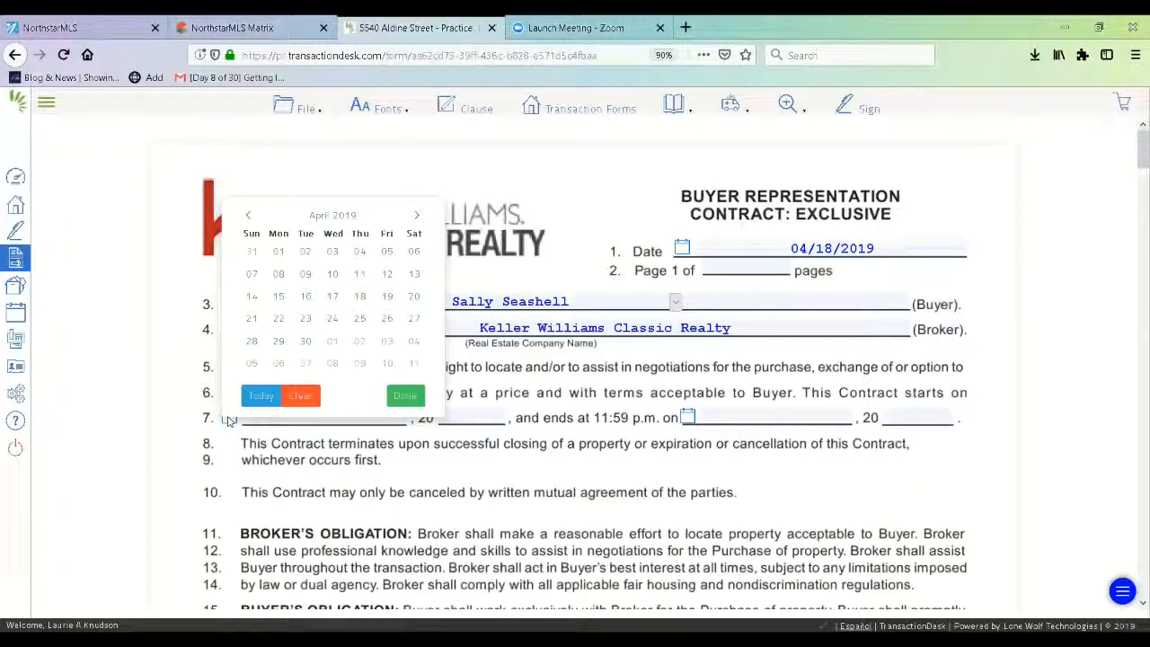
{"action": "left_click", "coordinate": [360, 297]}
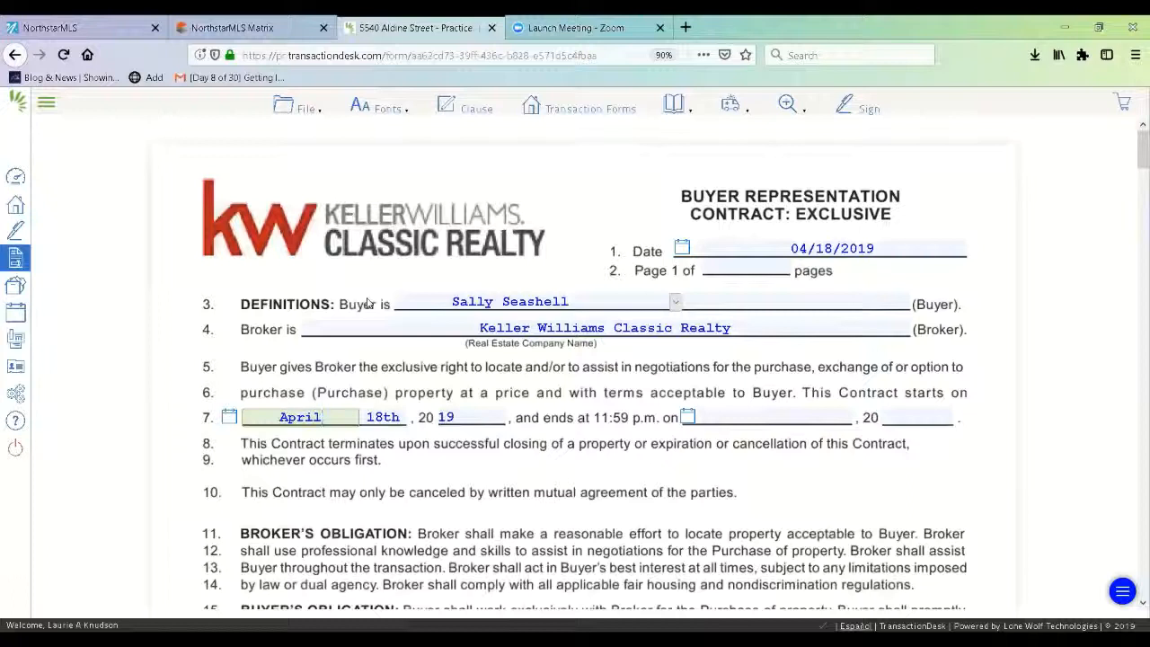
- Set the contract's term end date to August 18th, 2019
{"action": "left_click", "coordinate": [689, 417]}
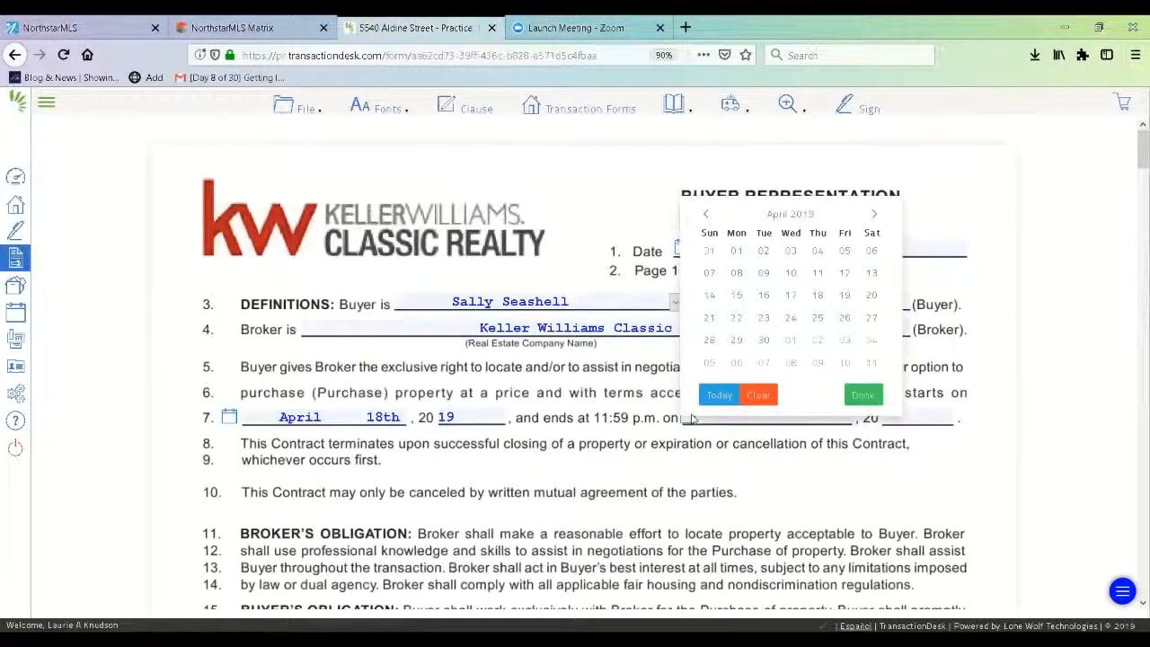
{"action": "left_click", "coordinate": [874, 217]}
{"action": "left_click", "coordinate": [874, 217]}
{"action": "left_click", "coordinate": [874, 216]}
{"action": "left_click", "coordinate": [874, 217]}
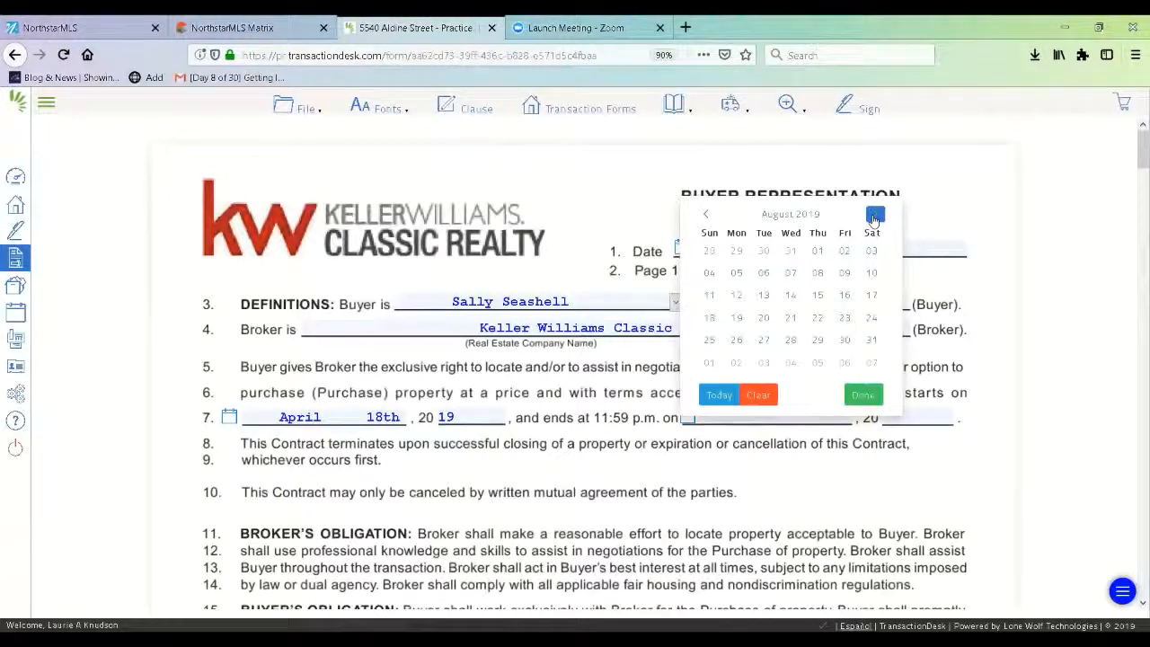
{"action": "left_click", "coordinate": [873, 217]}
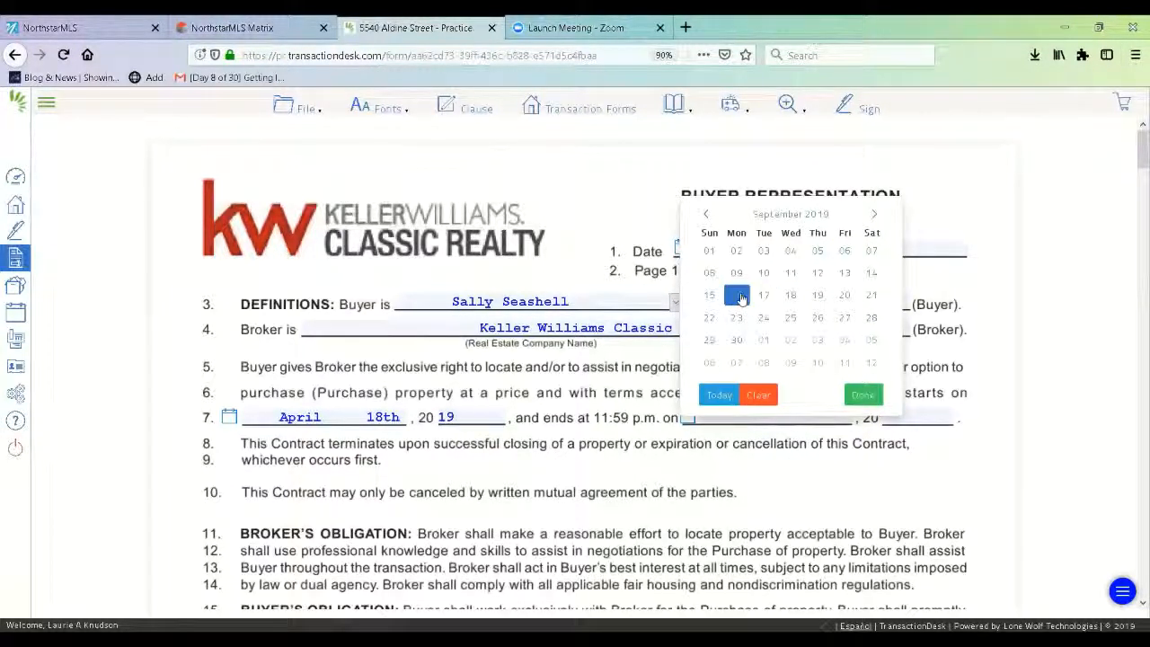
{"action": "left_click", "coordinate": [705, 213]}
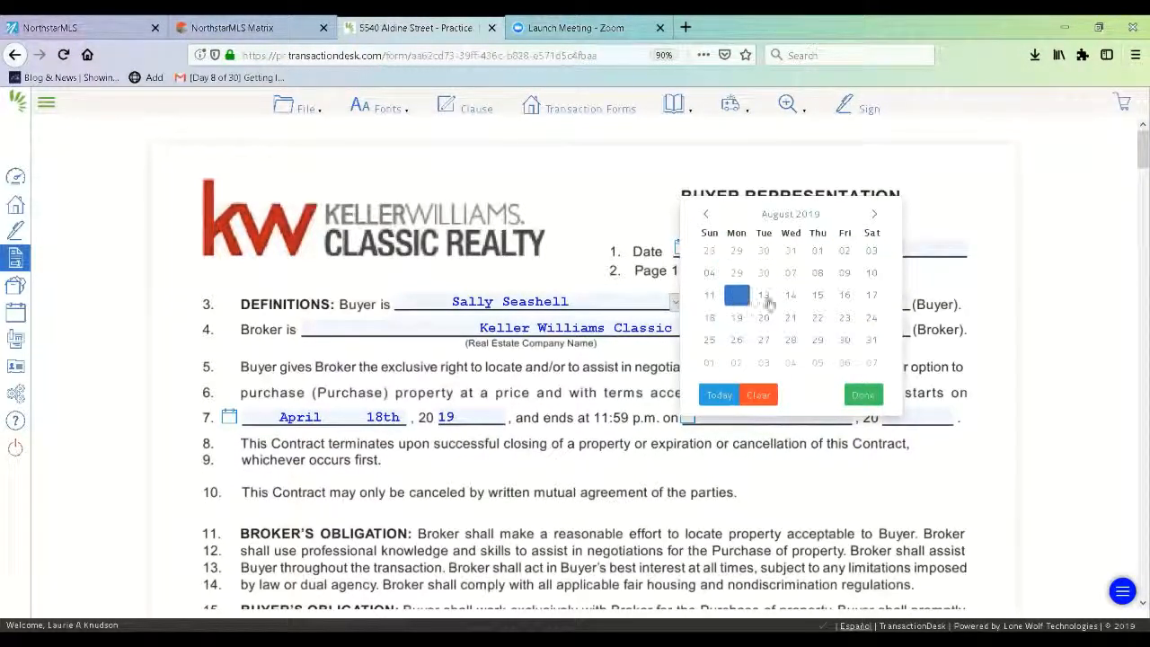
{"action": "left_click", "coordinate": [710, 319]}
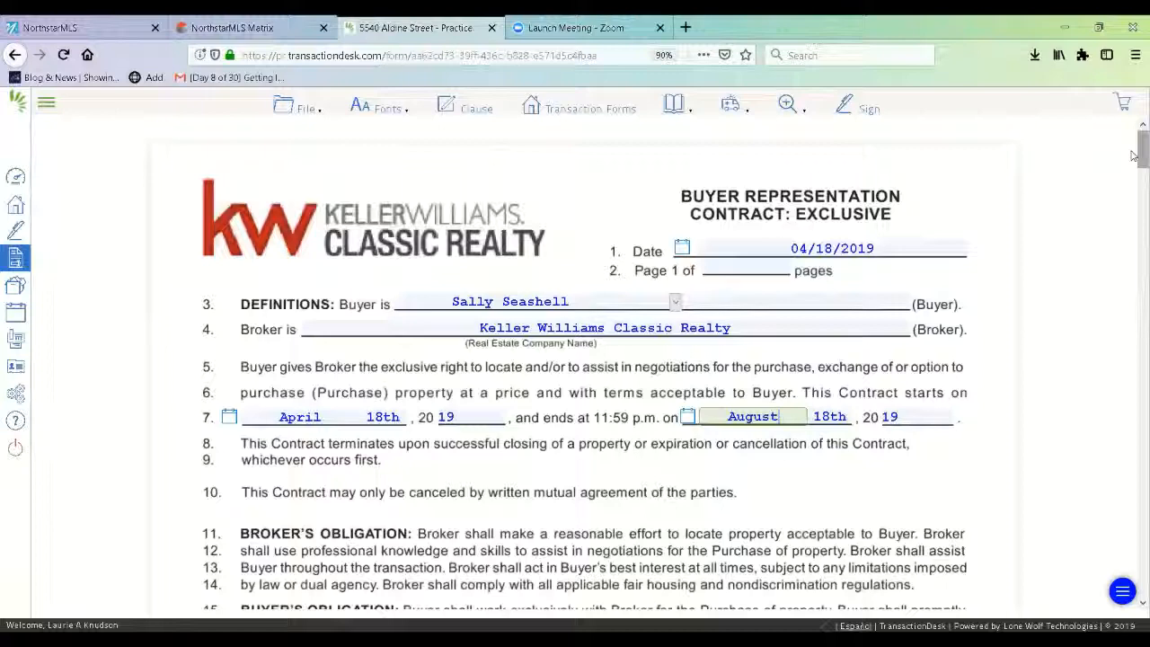
- Enter a 0.00 retainer fee and 2.7 percent broker compensation, then switch to the MLS listing
{"action": "left_click_drag", "start_coordinate": [1133, 155], "coordinate": [1134, 205]}
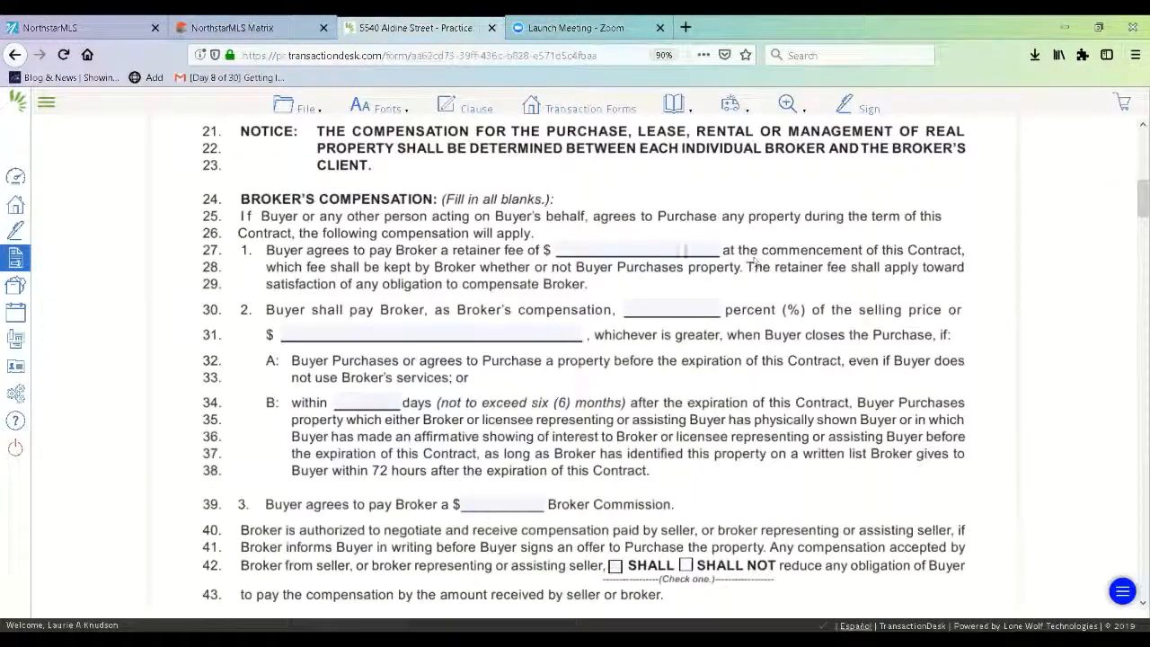
{"action": "left_click", "coordinate": [684, 251]}
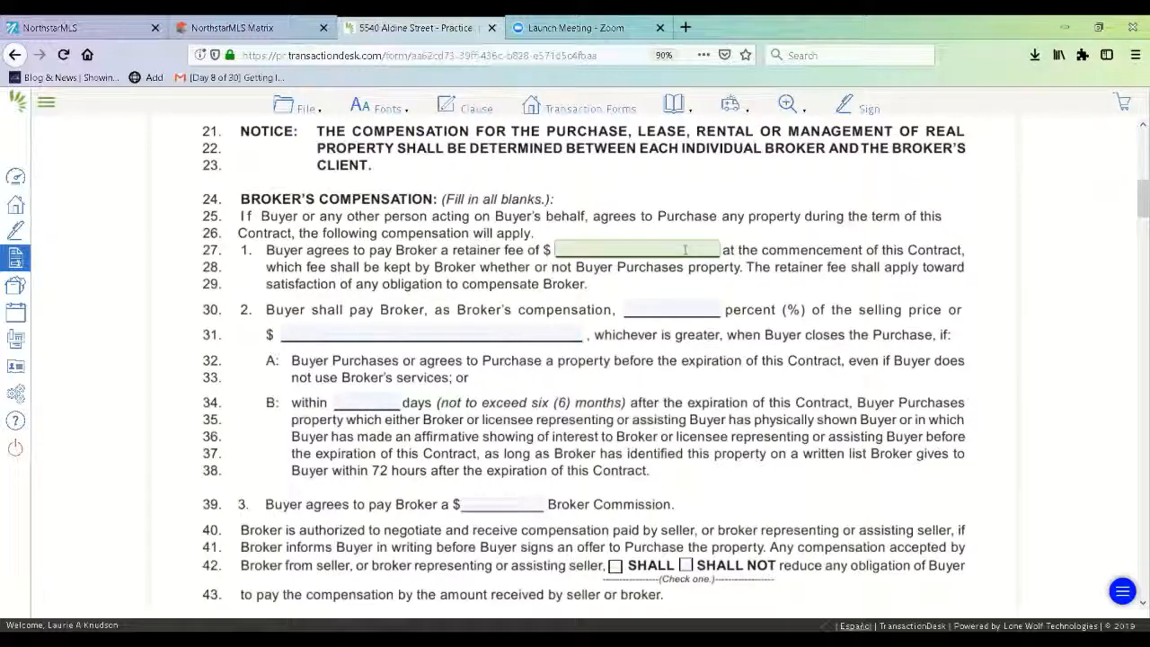
{"action": "left_click", "coordinate": [701, 308]}
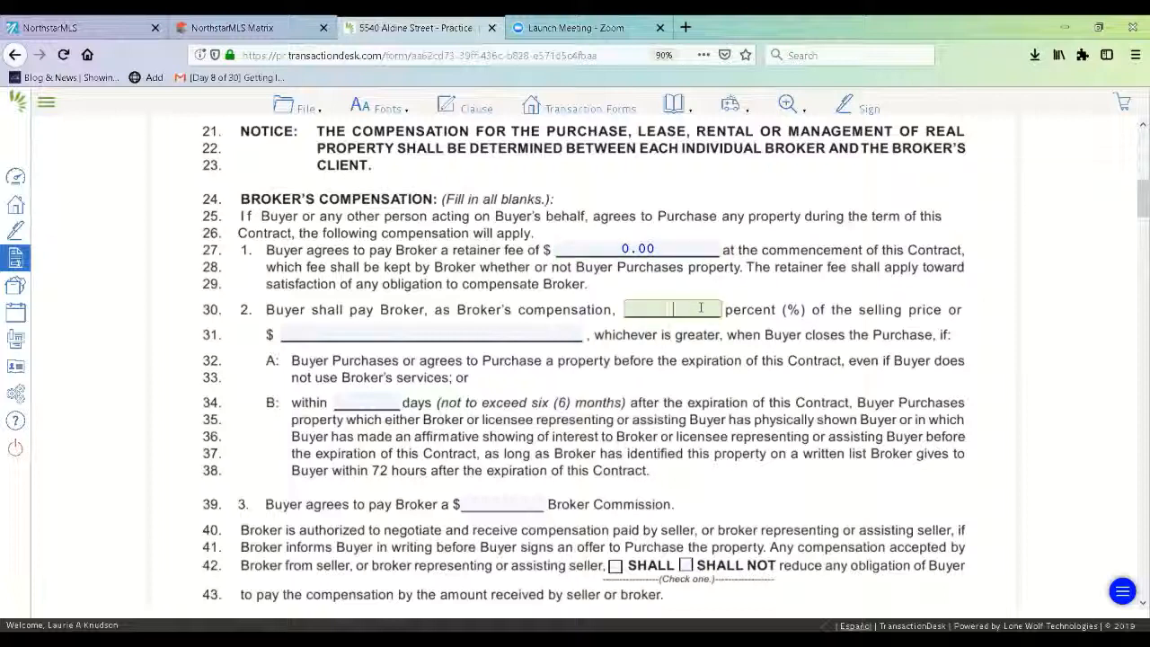
{"action": "type", "text": "2.7"}
{"action": "left_click", "coordinate": [291, 38]}
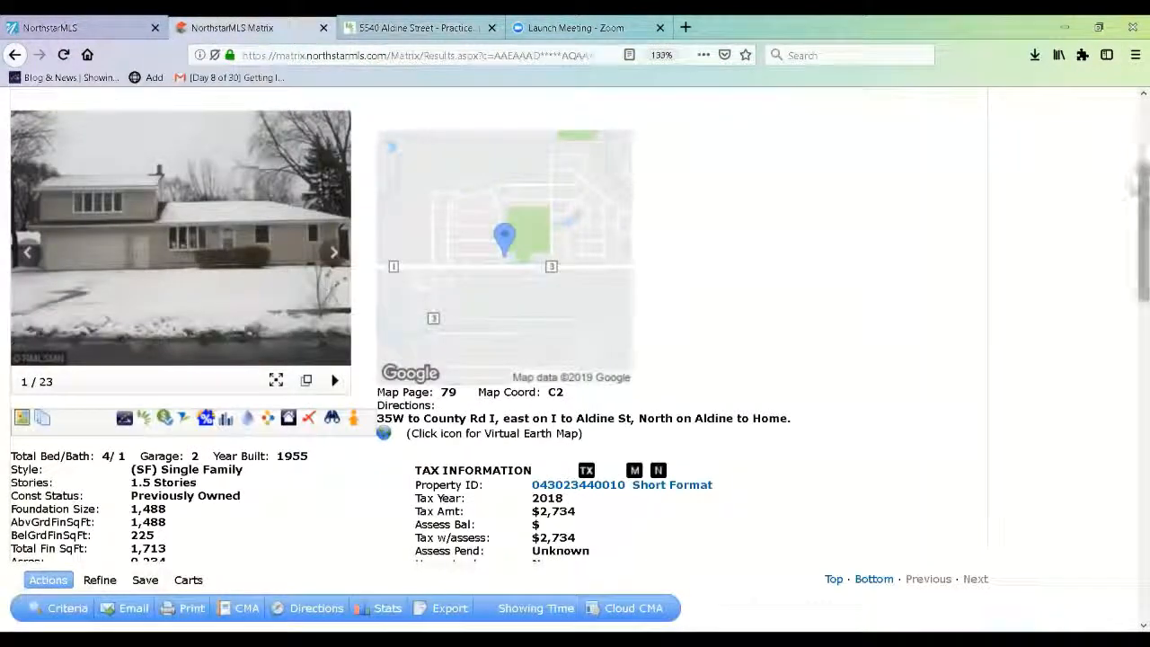
{"action": "scroll", "coordinate": [1134, 290], "scroll_direction": "down", "scroll_amount": 5}
{"action": "left_click_drag", "start_coordinate": [1133, 290], "coordinate": [1133, 126]}
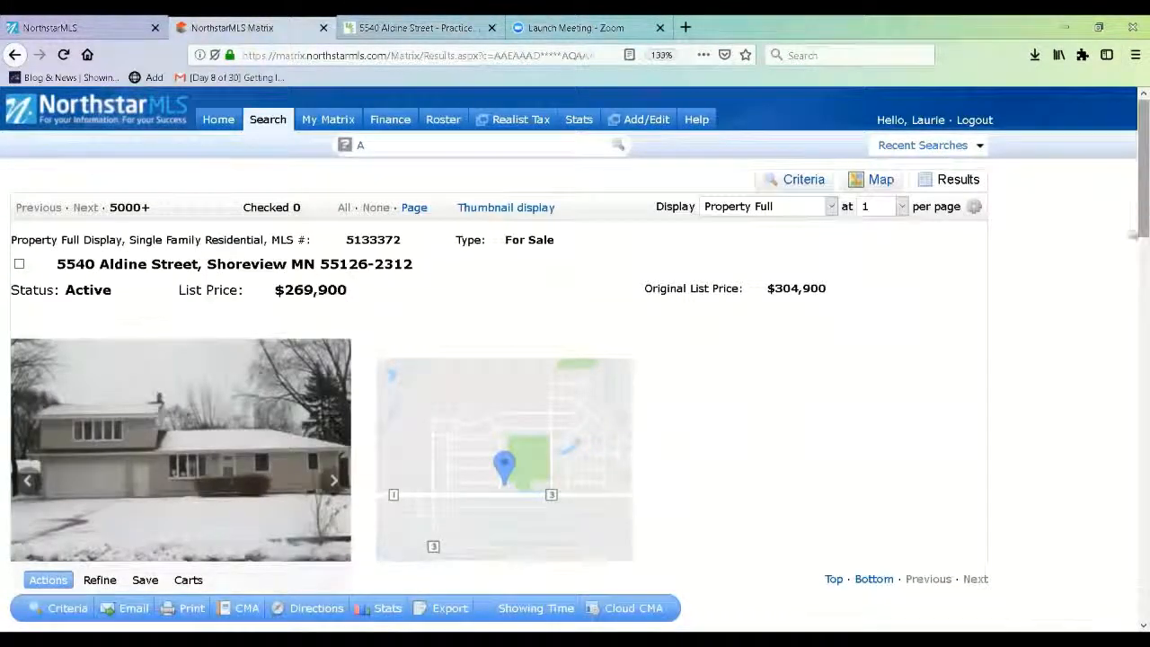
{"action": "left_click_drag", "start_coordinate": [1134, 211], "coordinate": [1134, 506]}
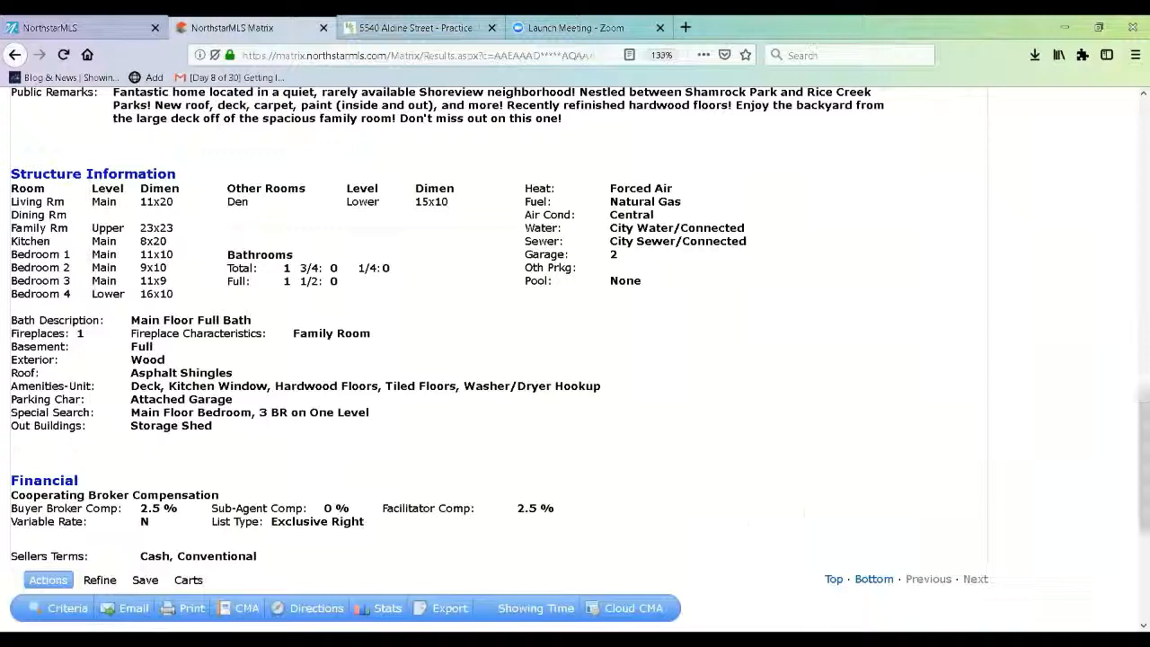
{"action": "left_click", "coordinate": [411, 29]}
- Change the compensation percent's 7 to 5, enter 0 on line 31, 180 days, 0 commission; seller-paid compensation SHALL reduce buyer's obligation
{"action": "key", "text": "BackSpace"}
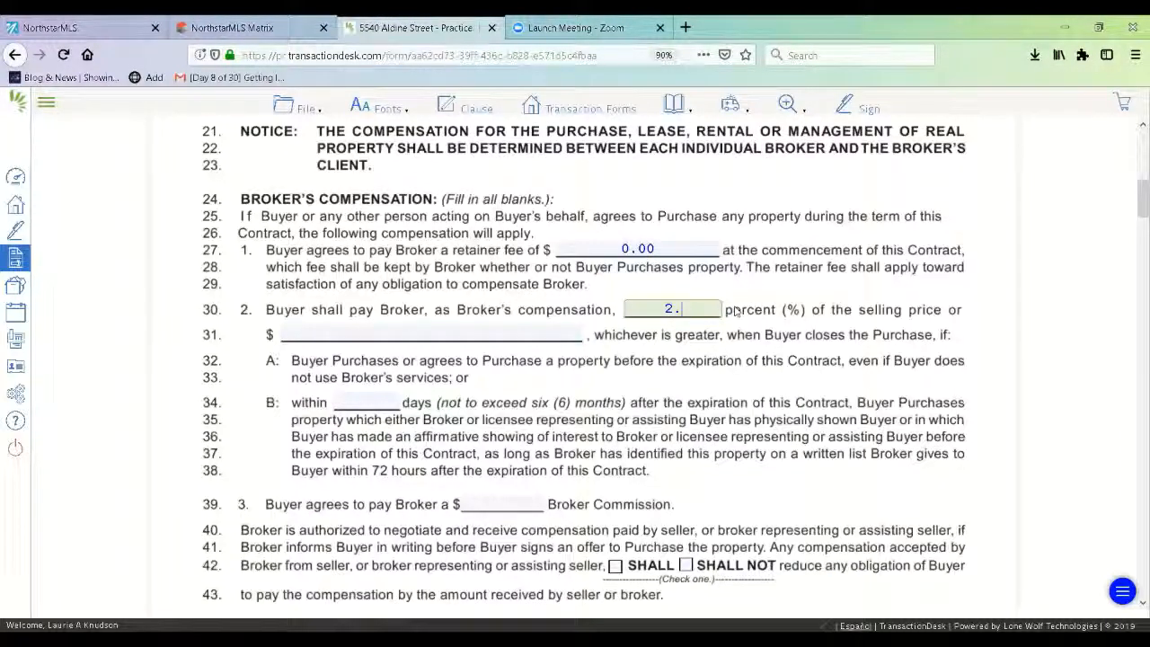
{"action": "type", "text": "5"}
{"action": "left_click", "coordinate": [356, 341]}
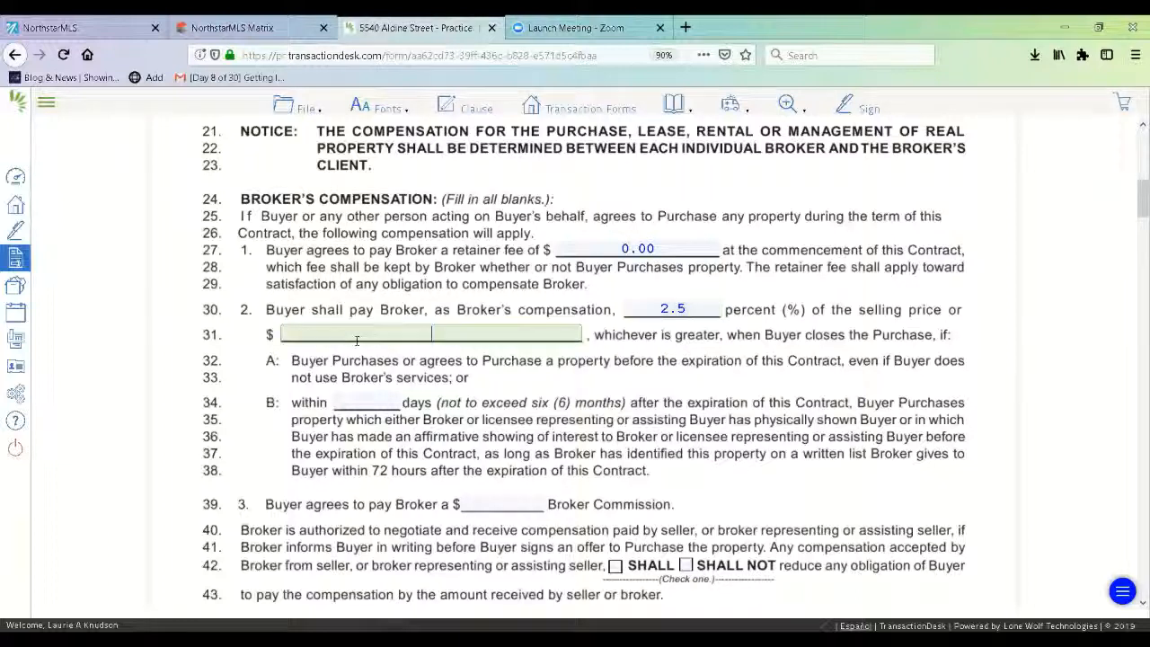
{"action": "type", "text": "0"}
{"action": "left_click", "coordinate": [342, 402]}
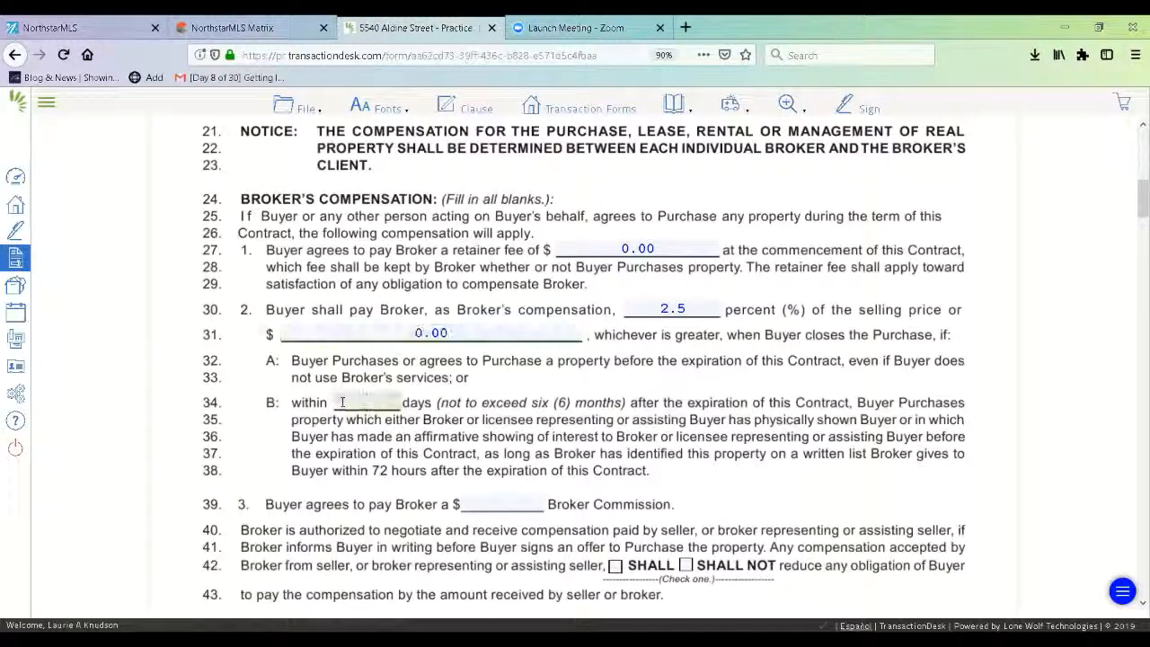
{"action": "type", "text": "180"}
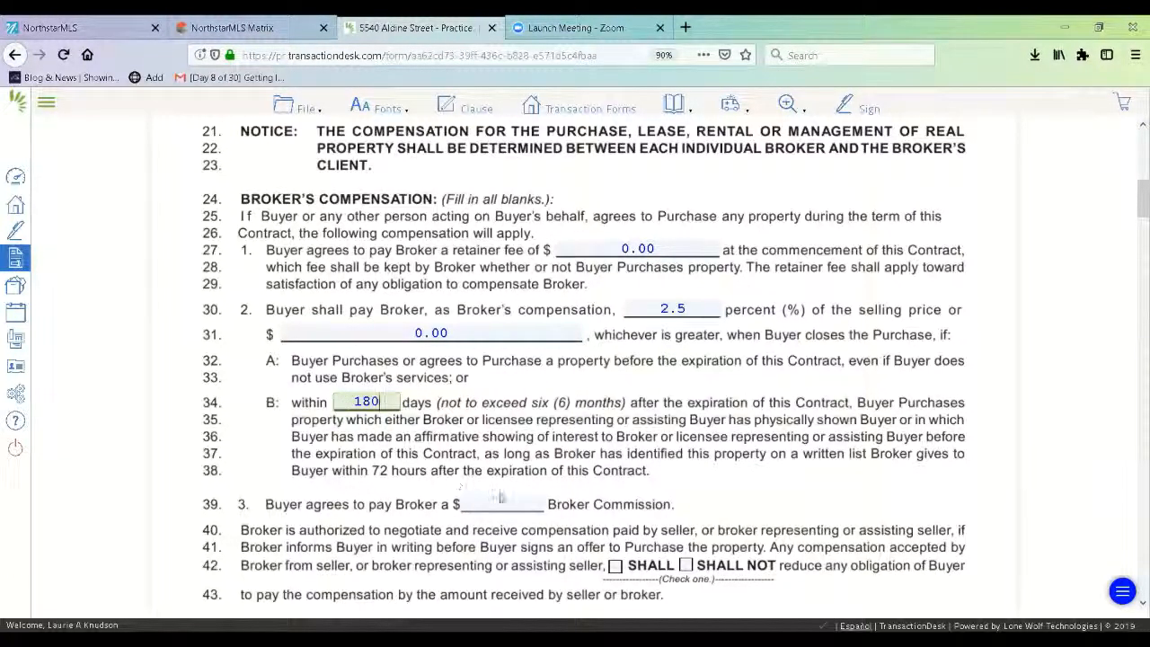
{"action": "left_click", "coordinate": [501, 504]}
{"action": "type", "text": "0"}
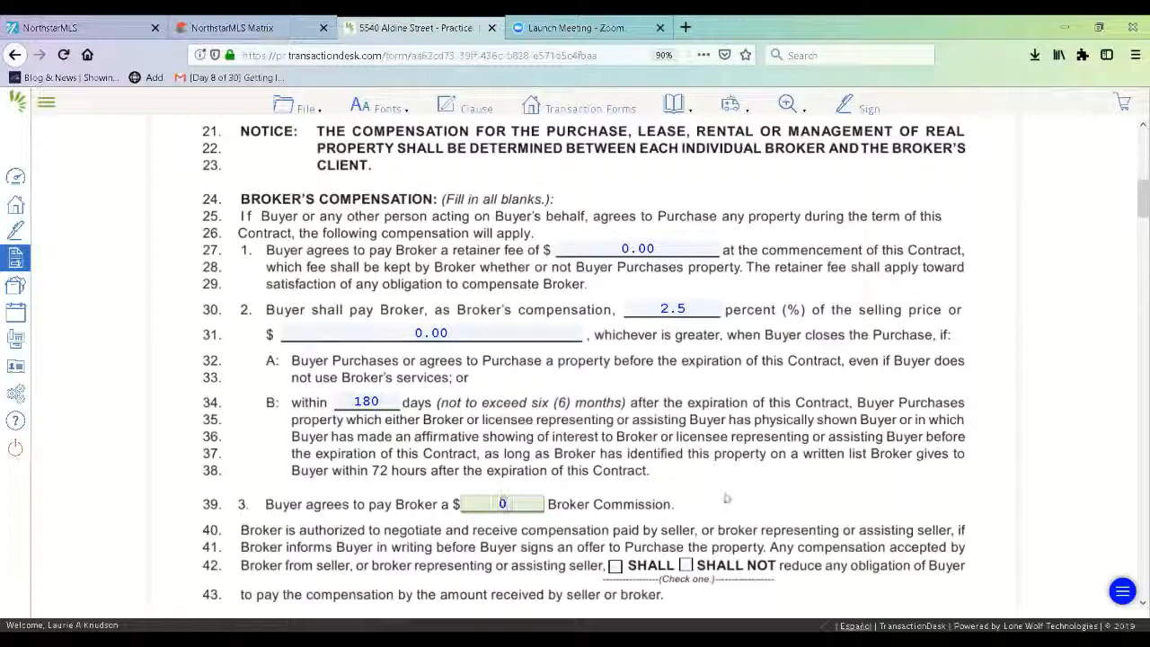
{"action": "left_click", "coordinate": [614, 565]}
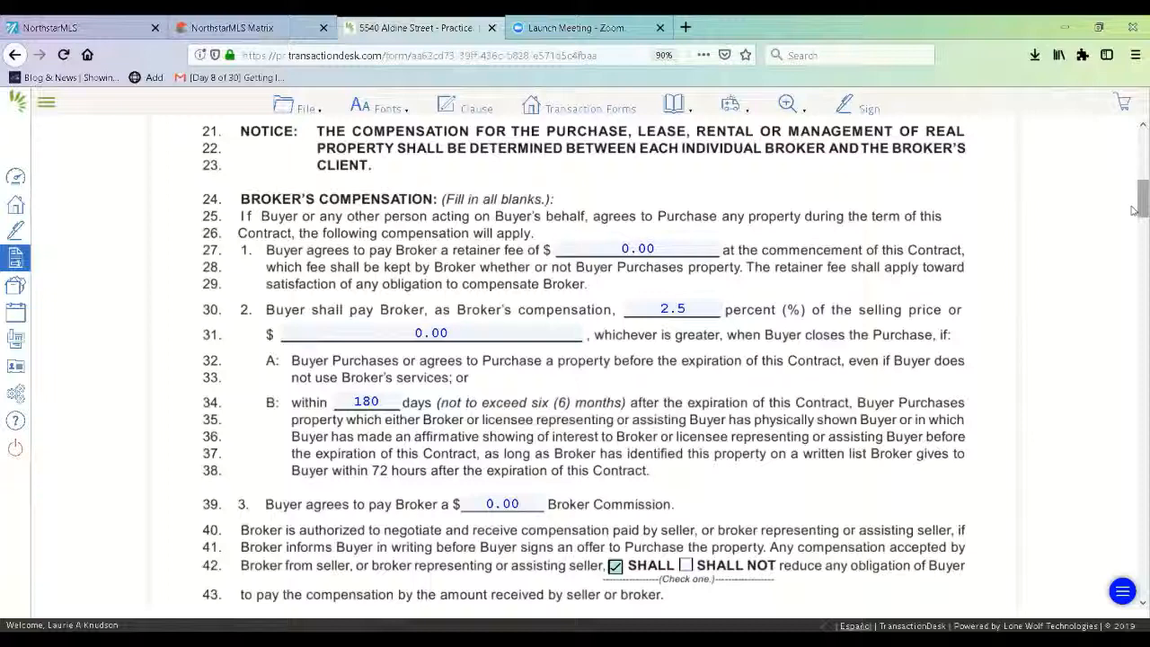
- Mark the property Residential/Personal, have the Broker arrange the closing, and record the Buyer's dual agency consent
{"action": "left_click_drag", "start_coordinate": [1134, 210], "coordinate": [1133, 282]}
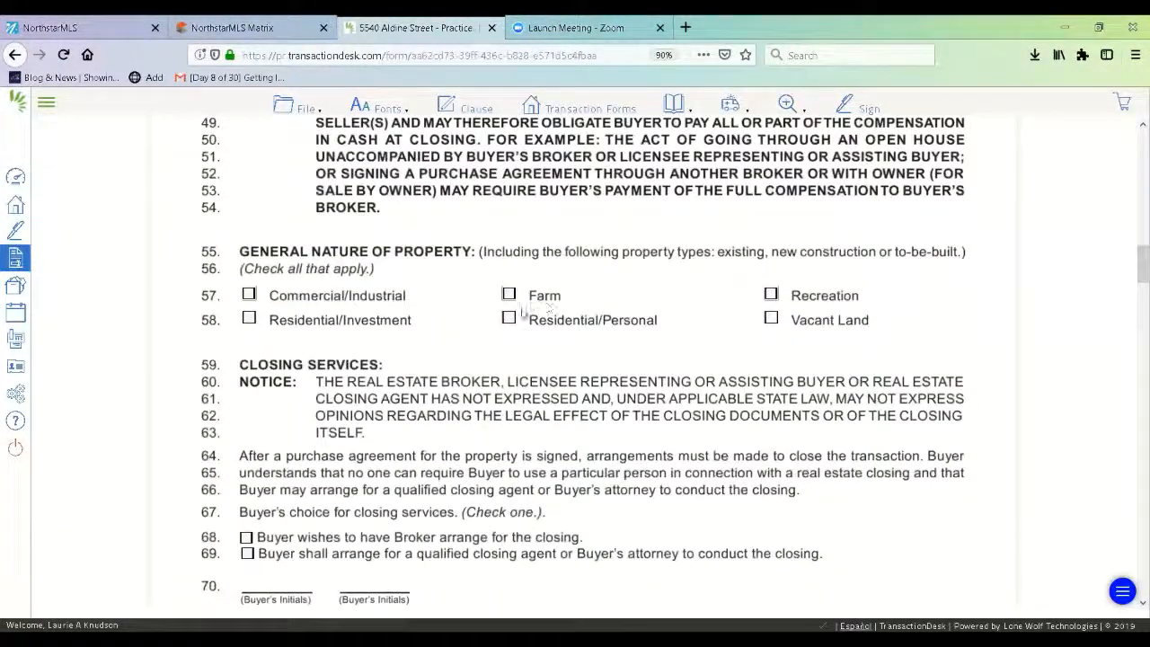
{"action": "left_click", "coordinate": [508, 318]}
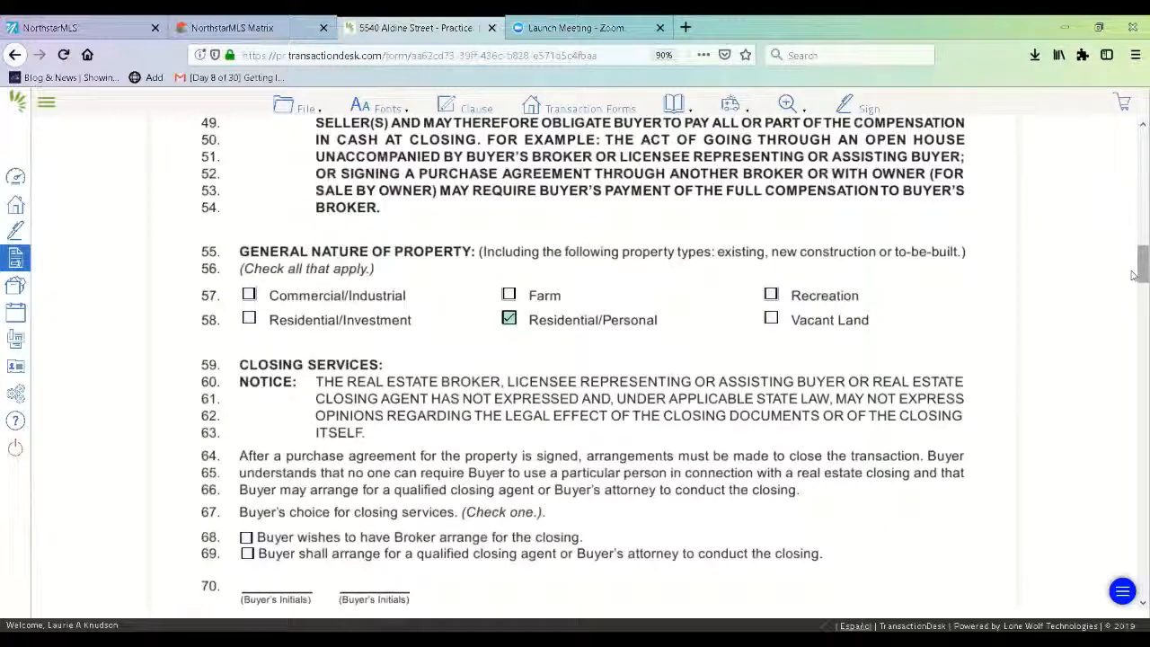
{"action": "left_click_drag", "start_coordinate": [1133, 275], "coordinate": [1133, 291]}
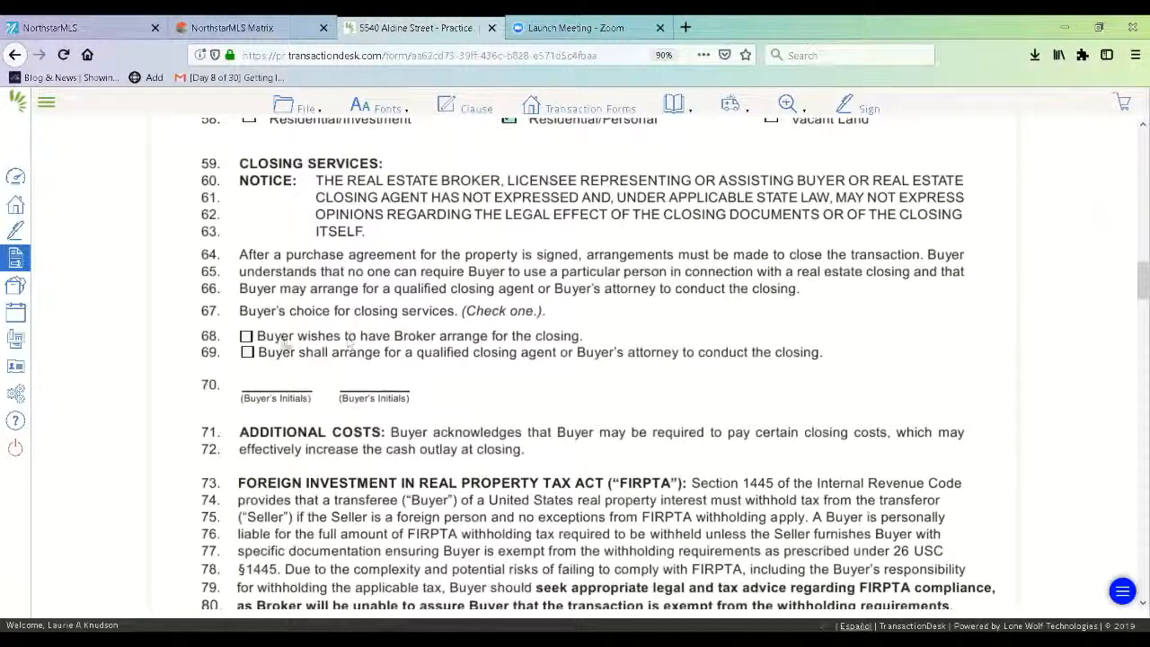
{"action": "left_click", "coordinate": [246, 336]}
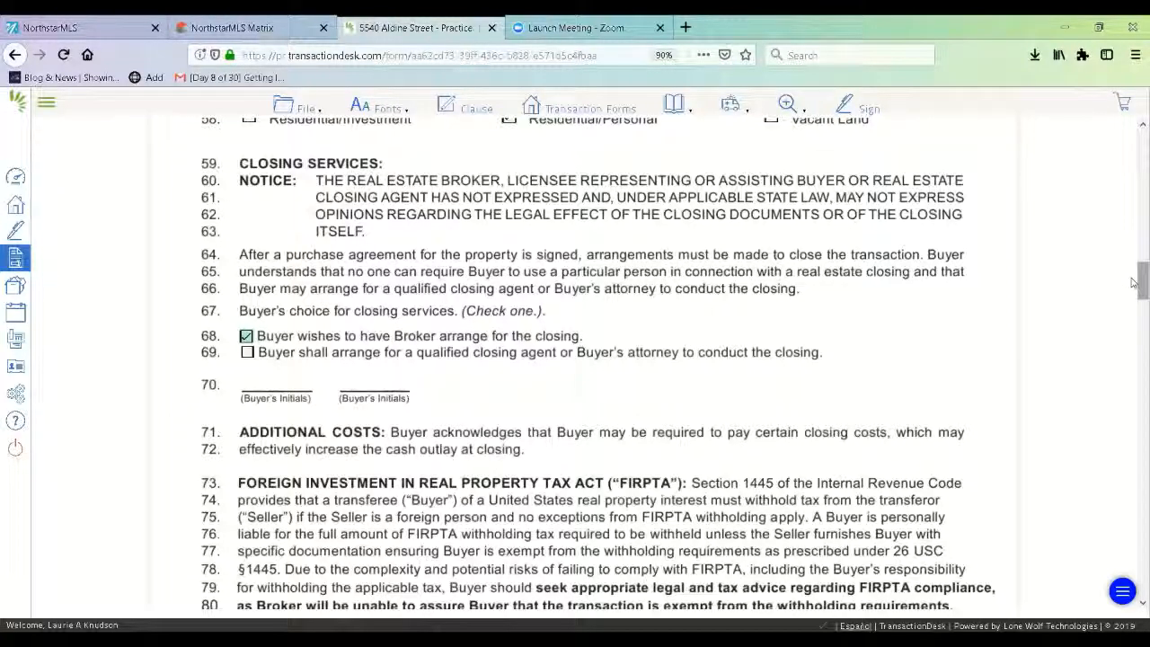
{"action": "left_click_drag", "start_coordinate": [1134, 284], "coordinate": [1133, 364]}
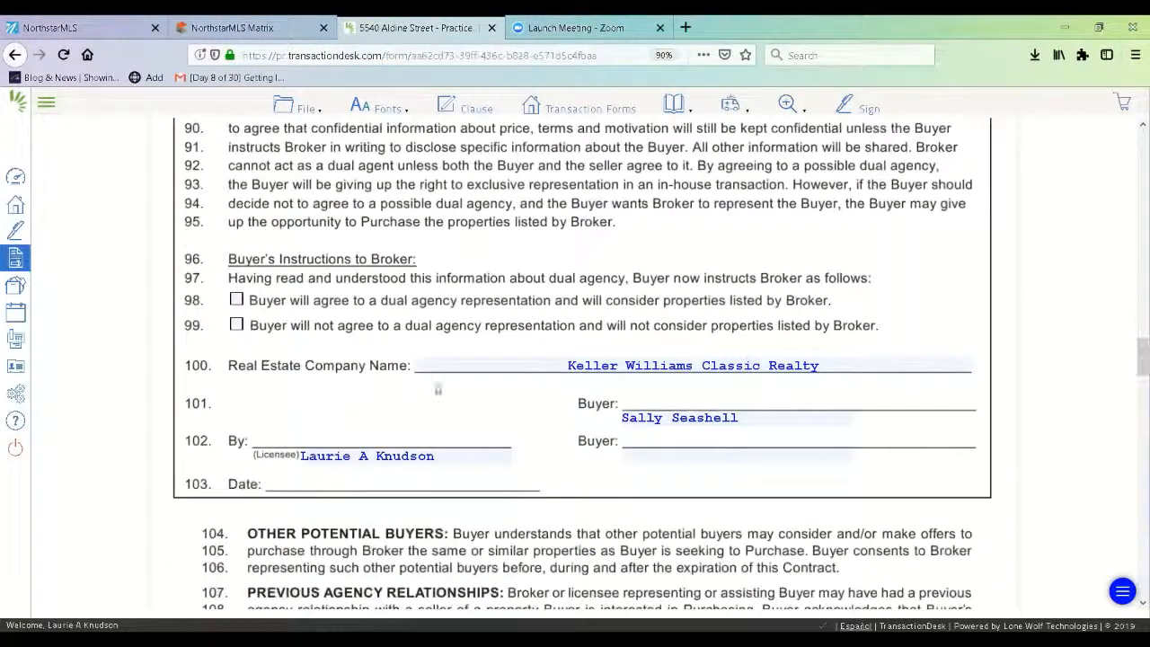
{"action": "left_click", "coordinate": [237, 301]}
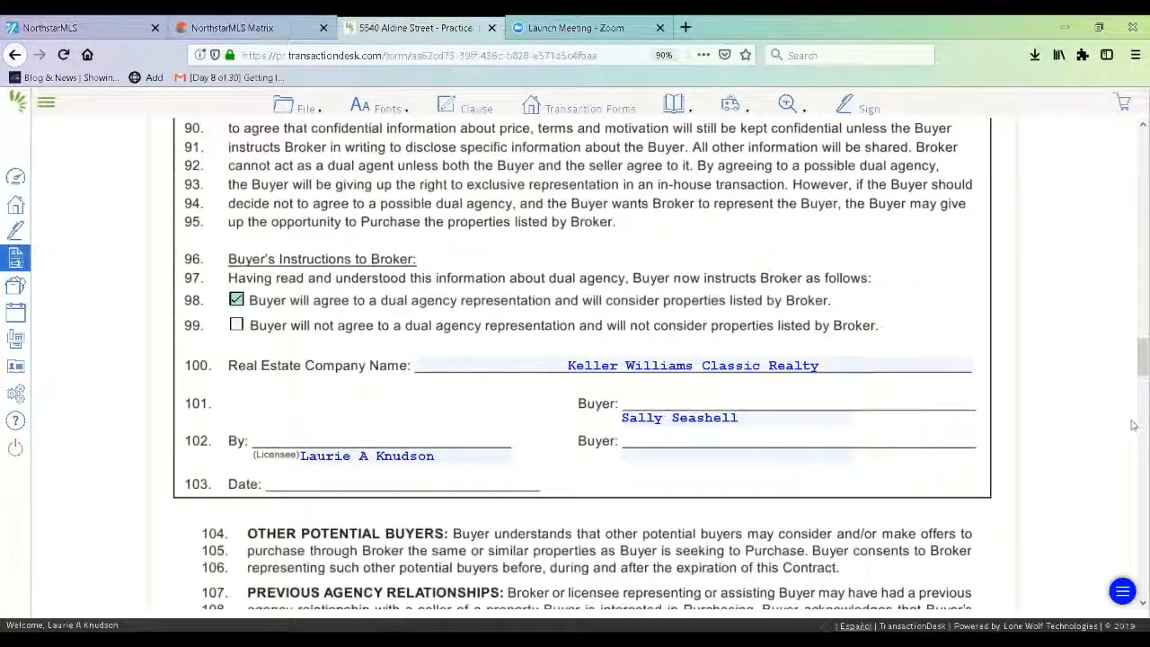
{"action": "left_click_drag", "start_coordinate": [1134, 375], "coordinate": [1133, 605]}
- Save the Buyer Representation Contract via File > Save, then exit to the Forms list
{"action": "left_click", "coordinate": [302, 106]}
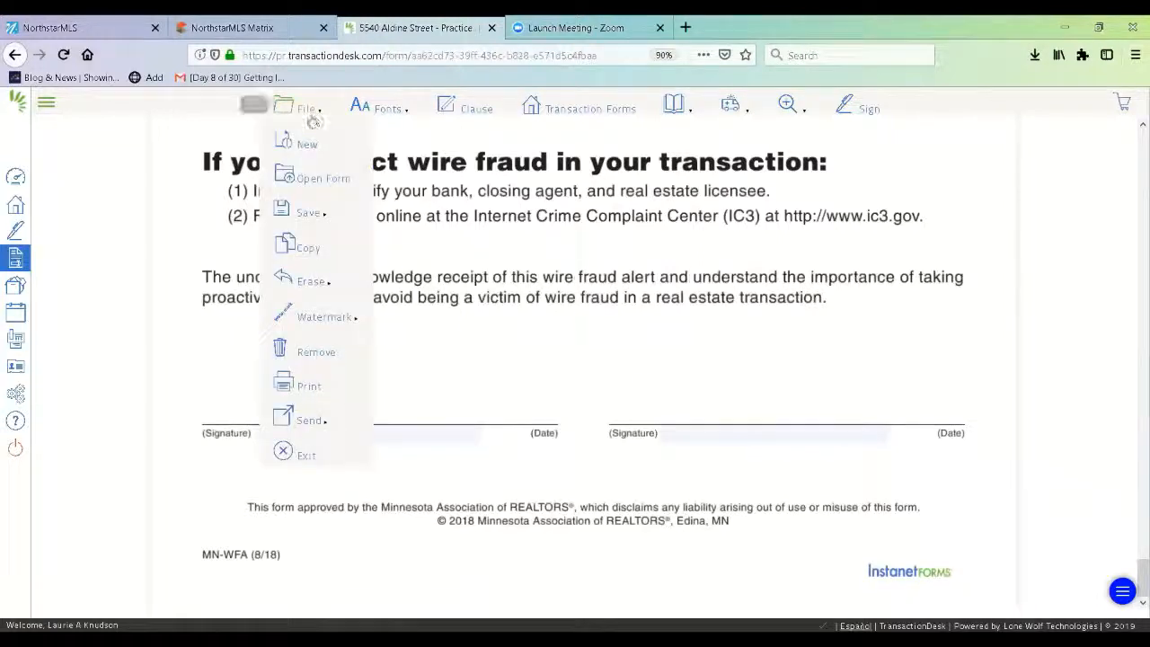
{"action": "mouse_move", "coordinate": [308, 213]}
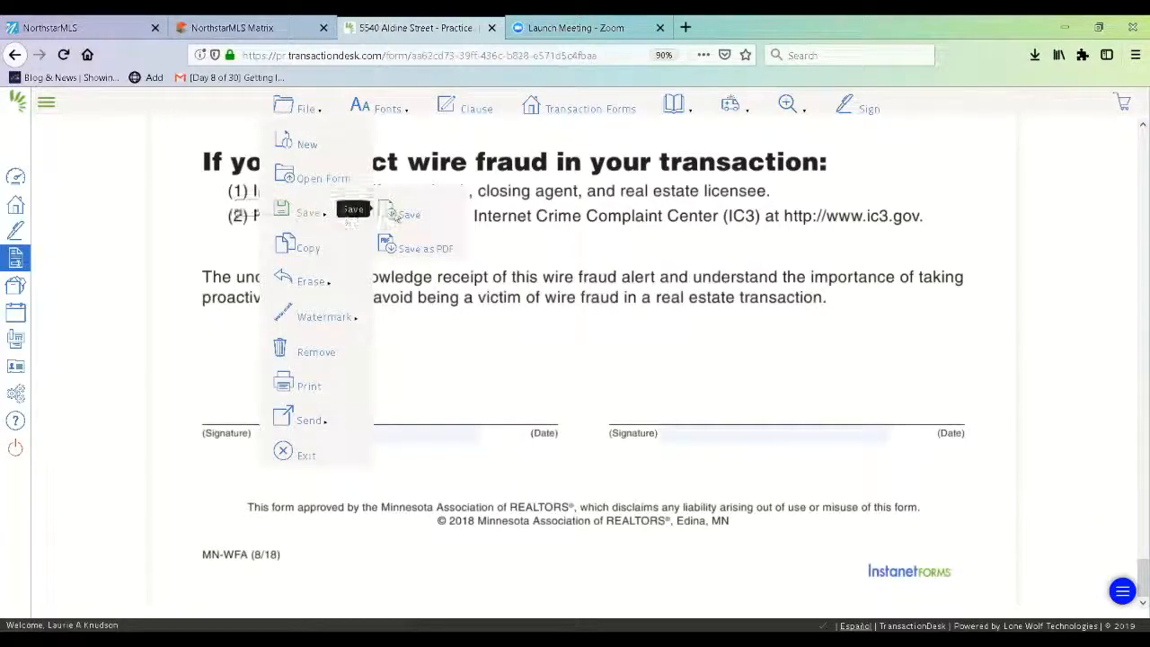
{"action": "left_click", "coordinate": [388, 214]}
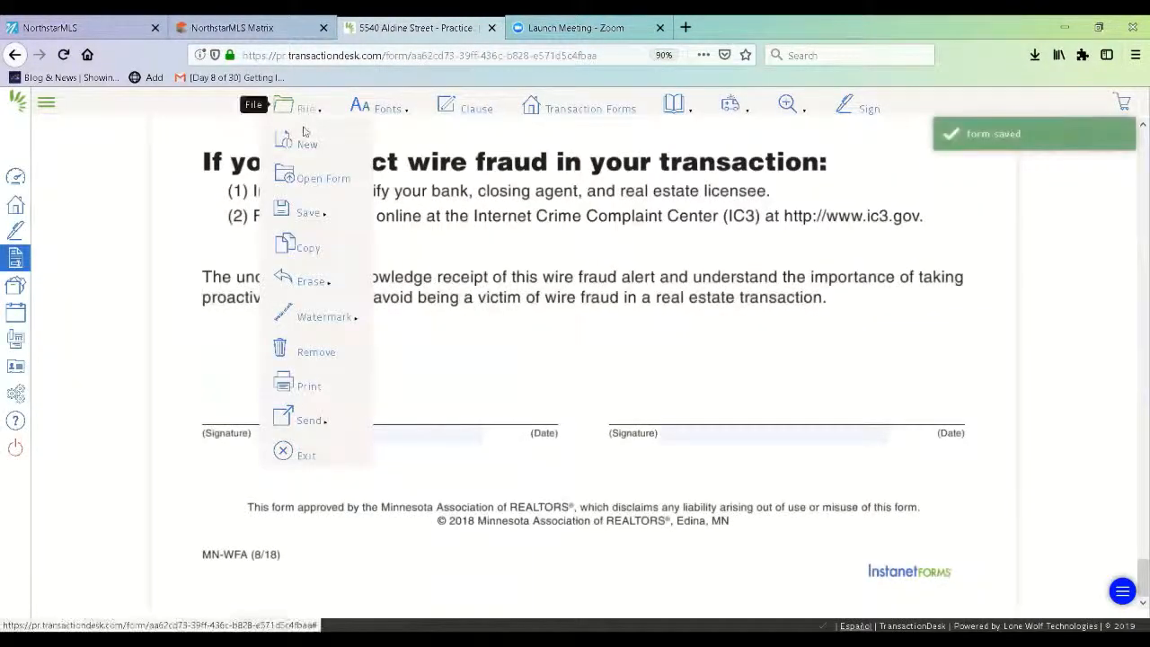
{"action": "left_click", "coordinate": [305, 455]}
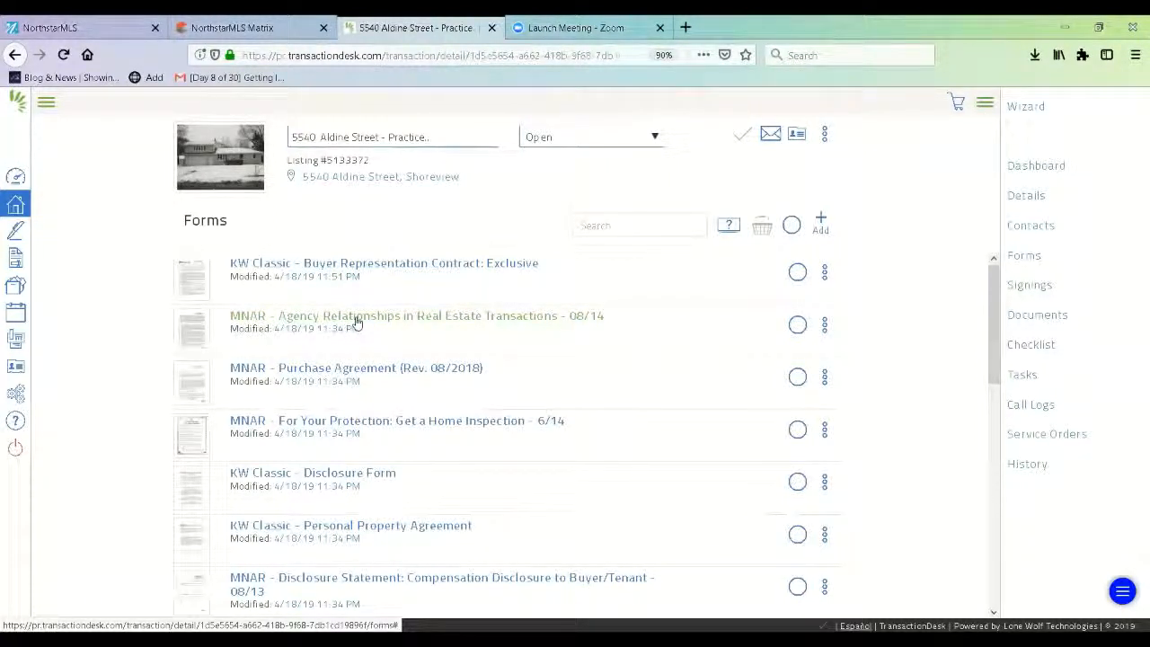
- Open MNAR - Purchase Agreement (Rev. 08/2018) and review LOT 30 BLK 6, the 269,900.00 price and Apr 18, 2019 closing
{"action": "left_click", "coordinate": [360, 371]}
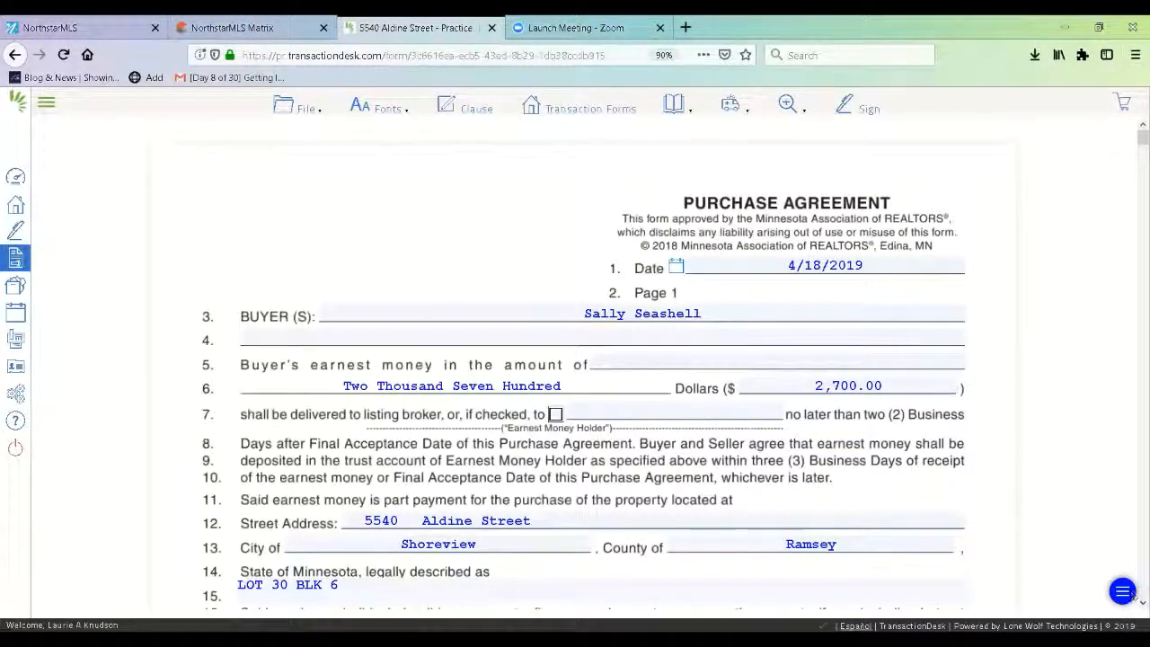
{"action": "scroll", "coordinate": [1133, 609], "scroll_direction": "down", "scroll_amount": 3}
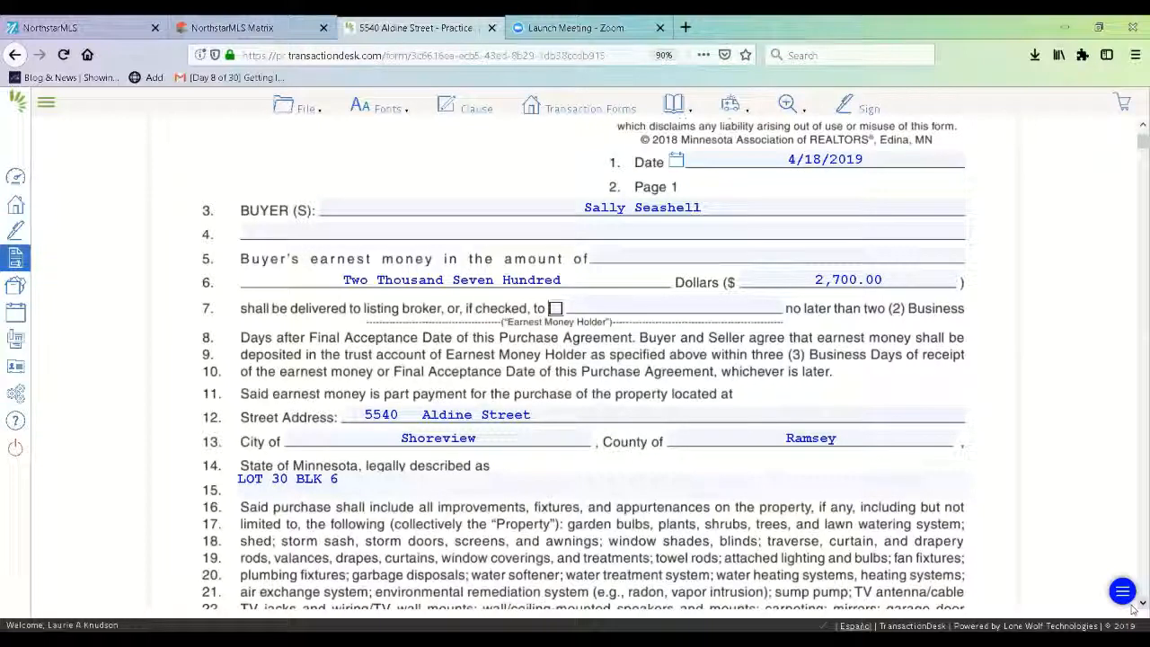
{"action": "scroll", "coordinate": [1134, 609], "scroll_direction": "down", "scroll_amount": 5}
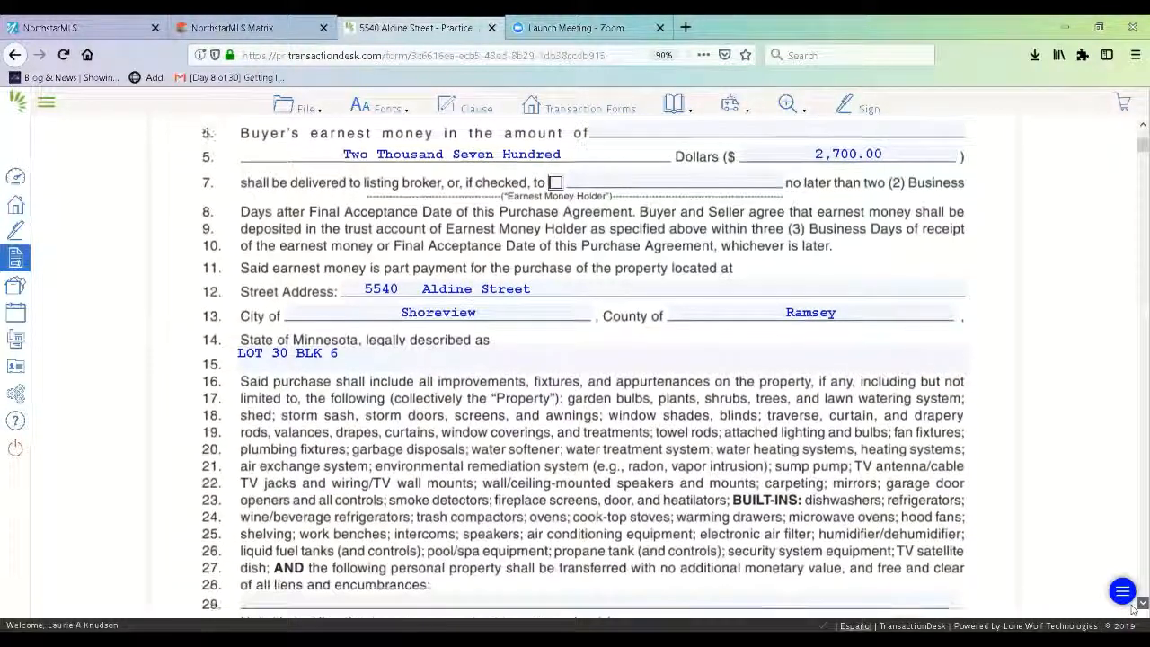
{"action": "scroll", "coordinate": [1133, 609], "scroll_direction": "down", "scroll_amount": 3}
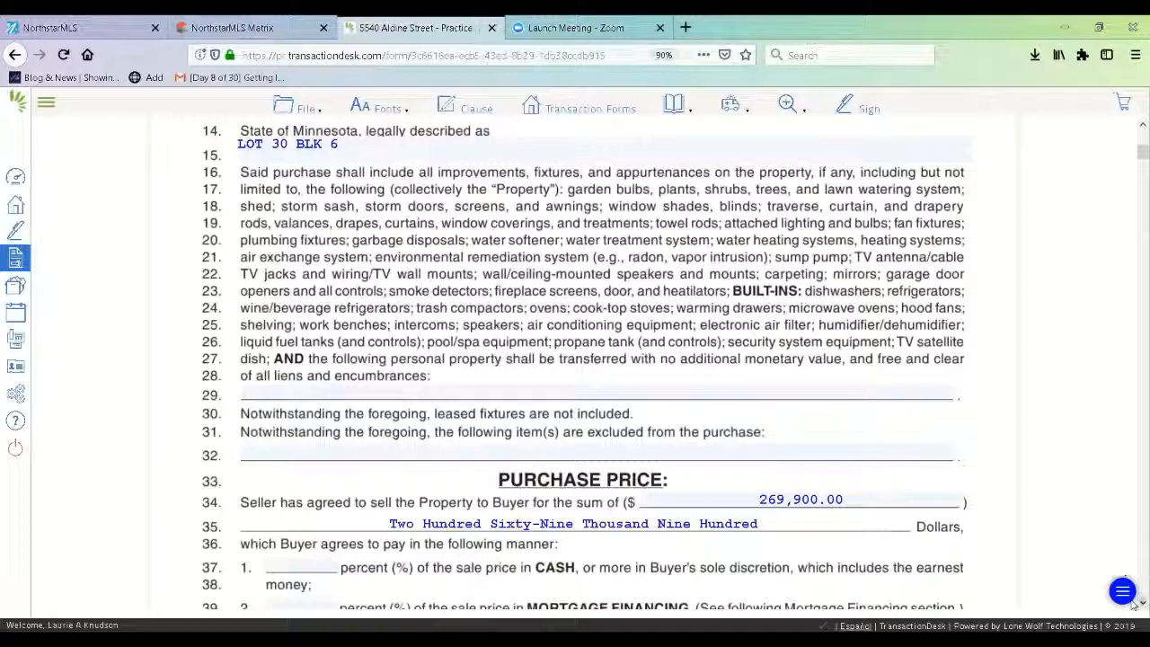
{"action": "scroll", "coordinate": [1133, 604], "scroll_direction": "down", "scroll_amount": 4}
{"action": "scroll", "coordinate": [1133, 603], "scroll_direction": "down", "scroll_amount": 3}
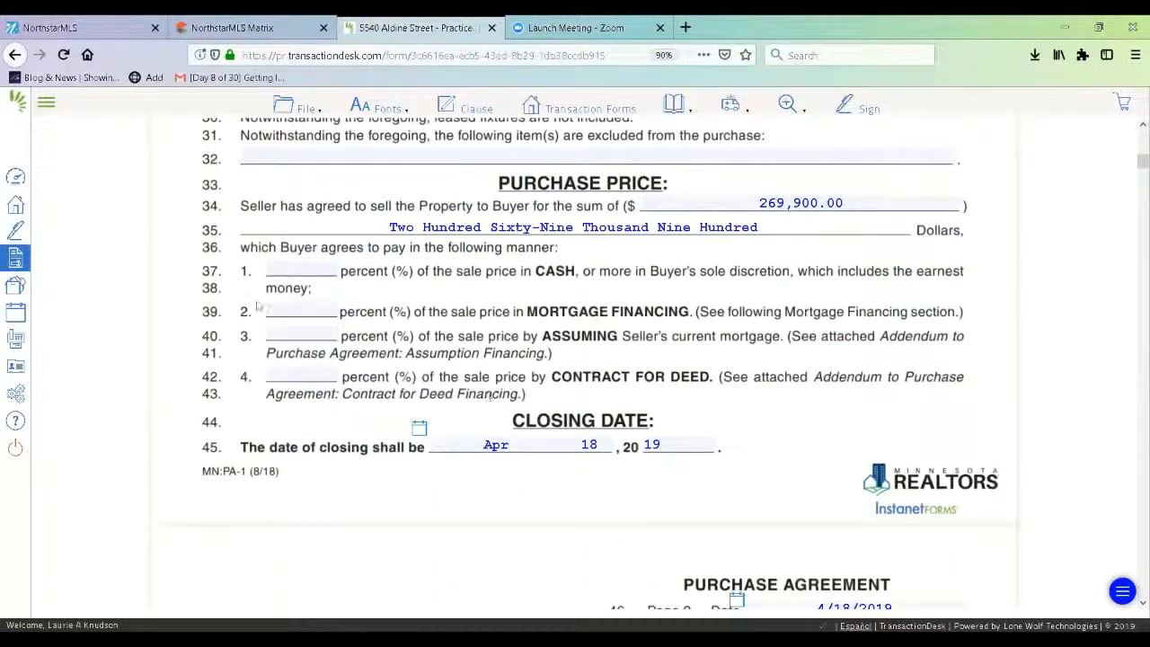
- Split the payment 20% cash on line 37 and 80% mortgage on line 39
{"action": "left_click", "coordinate": [303, 266]}
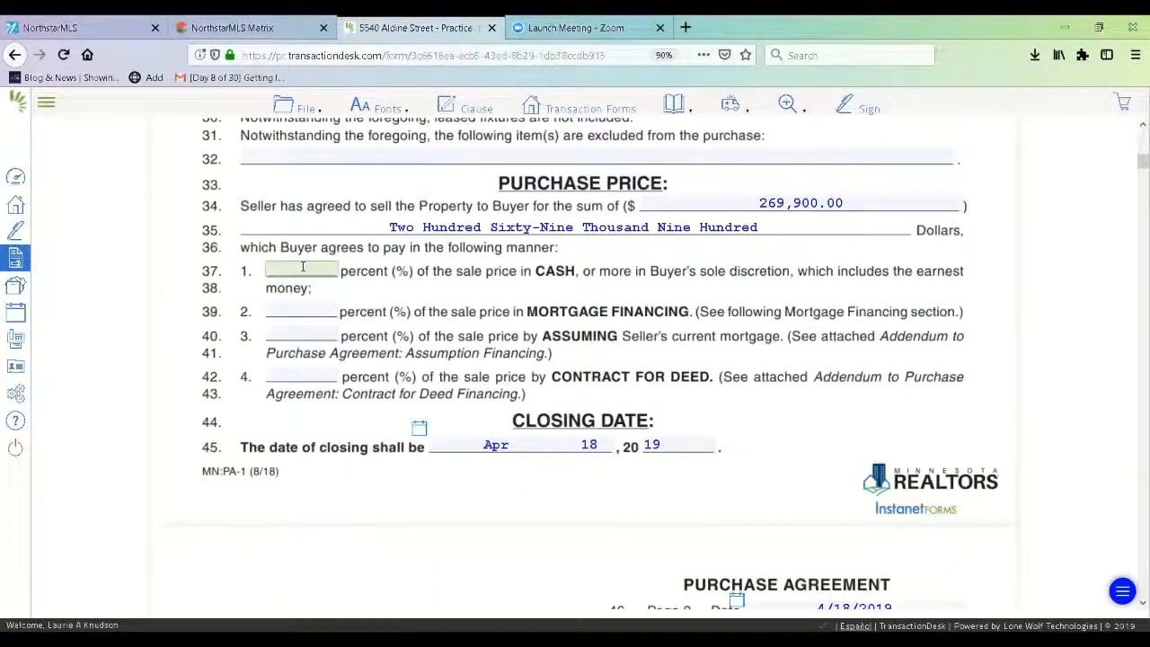
{"action": "type", "text": "20"}
{"action": "left_click", "coordinate": [310, 309]}
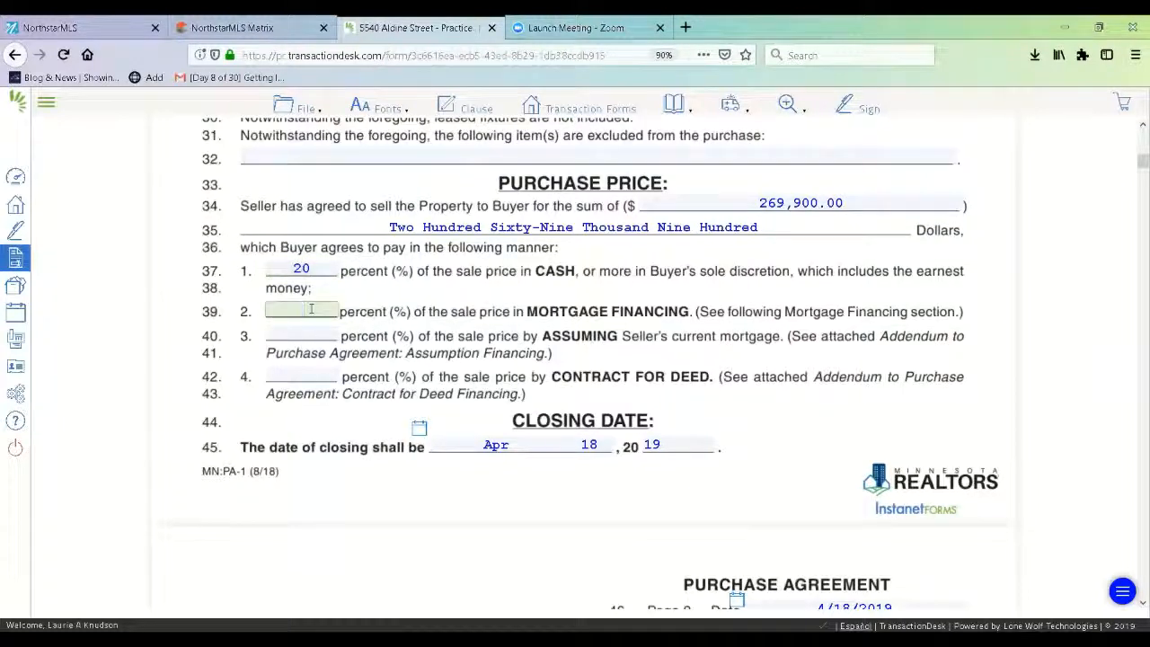
{"action": "type", "text": "80"}
- Change the closing date to May 28, 2019 and mark the agreement IS subject to mortgage financing
{"action": "left_click", "coordinate": [595, 444]}
{"action": "key", "text": "BackSpace"}
{"action": "key", "text": "BackSpace"}
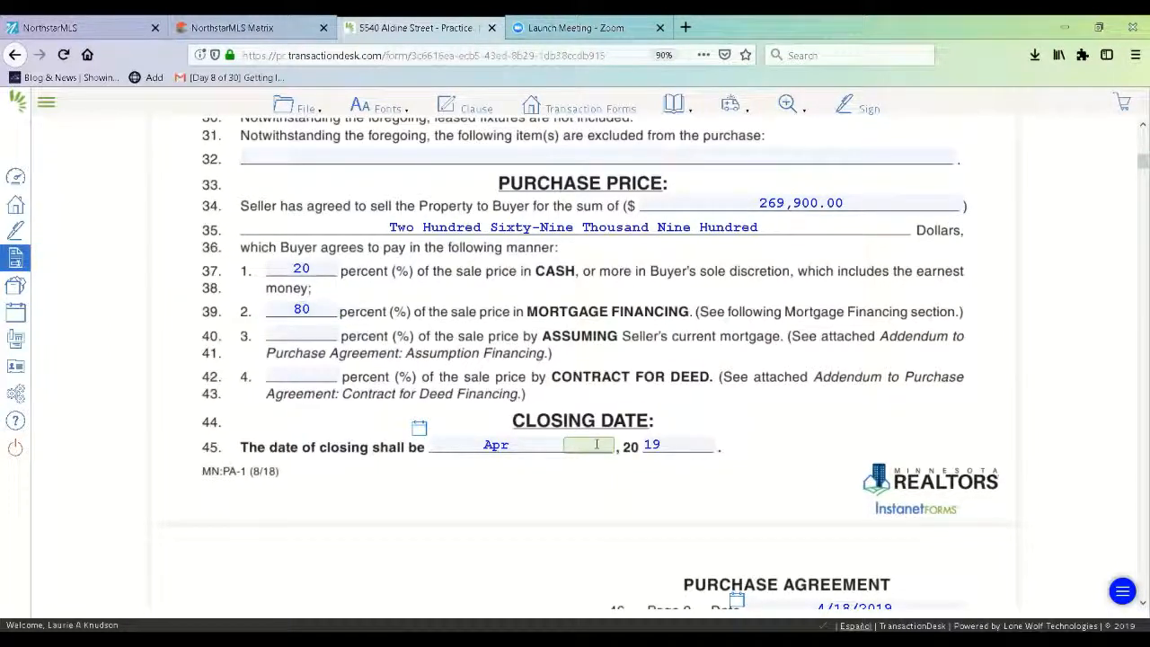
{"action": "type", "text": "28"}
{"action": "scroll", "coordinate": [1133, 607], "scroll_direction": "down", "scroll_amount": 3}
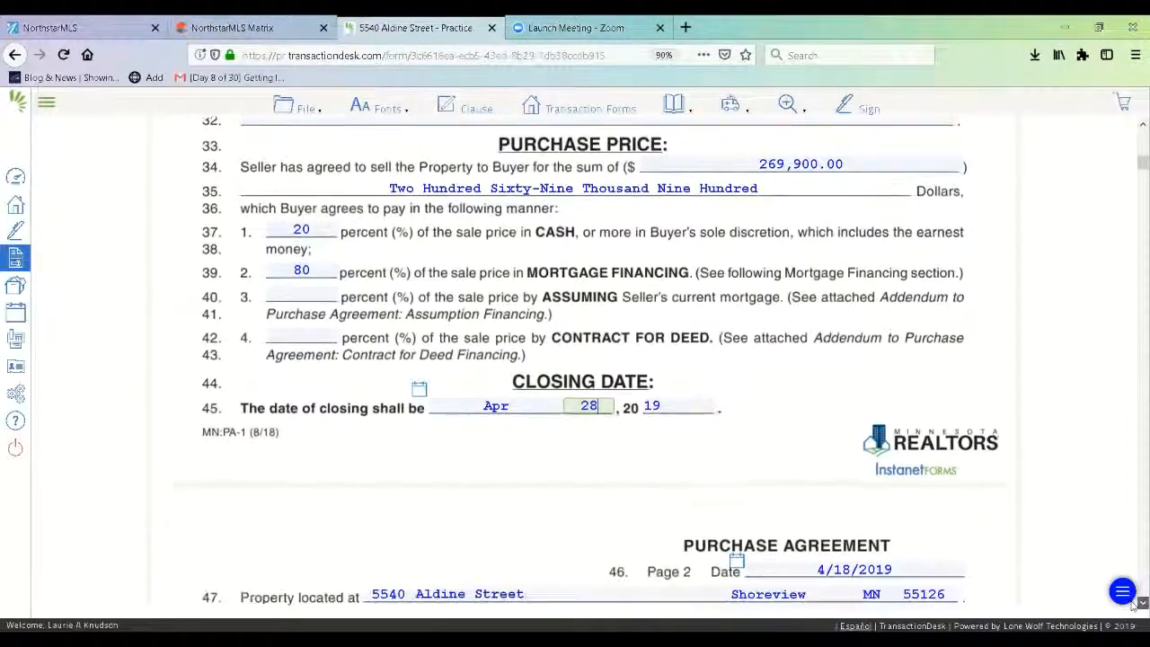
{"action": "scroll", "coordinate": [1134, 607], "scroll_direction": "down", "scroll_amount": 3}
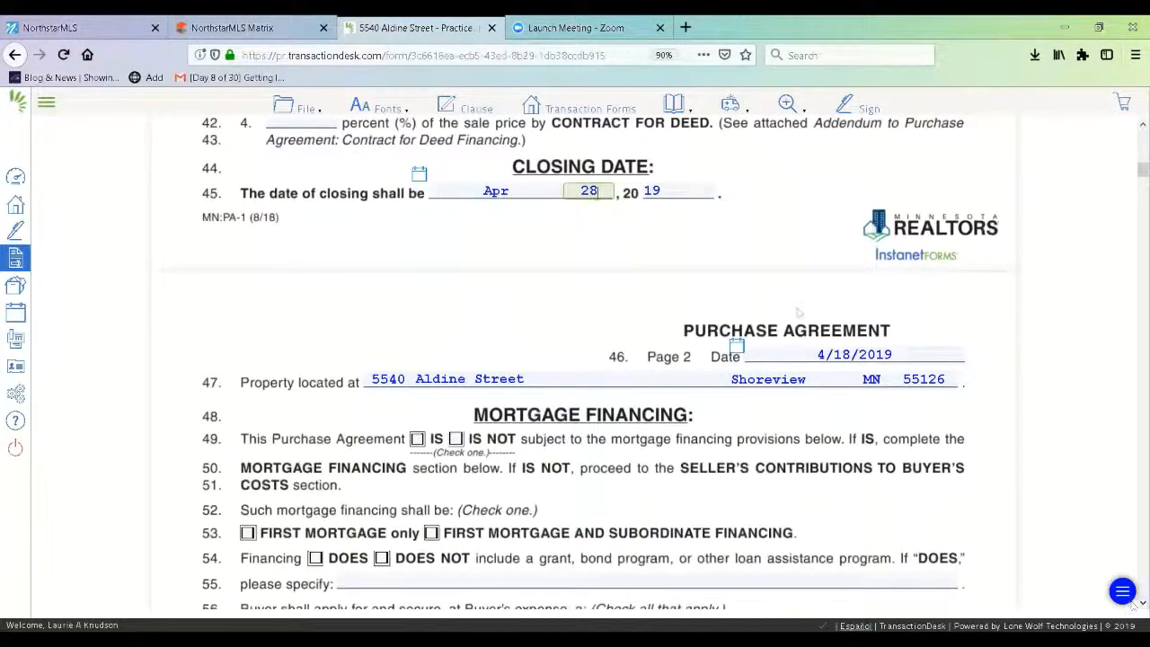
{"action": "left_click_drag", "start_coordinate": [517, 189], "coordinate": [472, 188]}
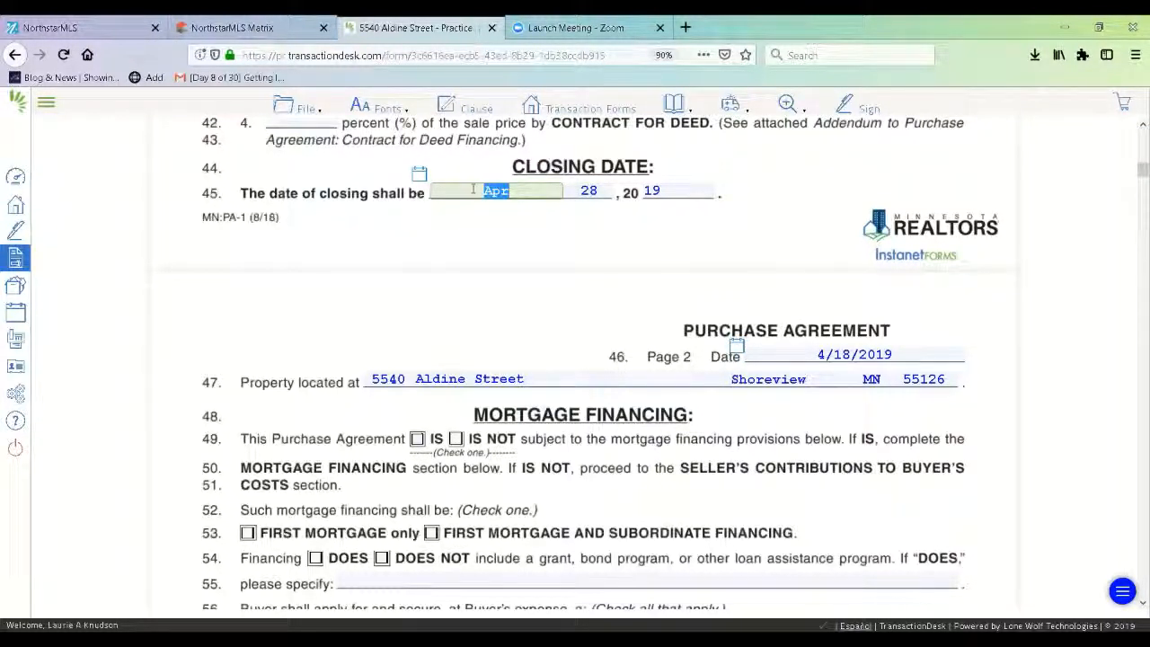
{"action": "type", "text": "May"}
{"action": "left_click", "coordinate": [417, 439]}
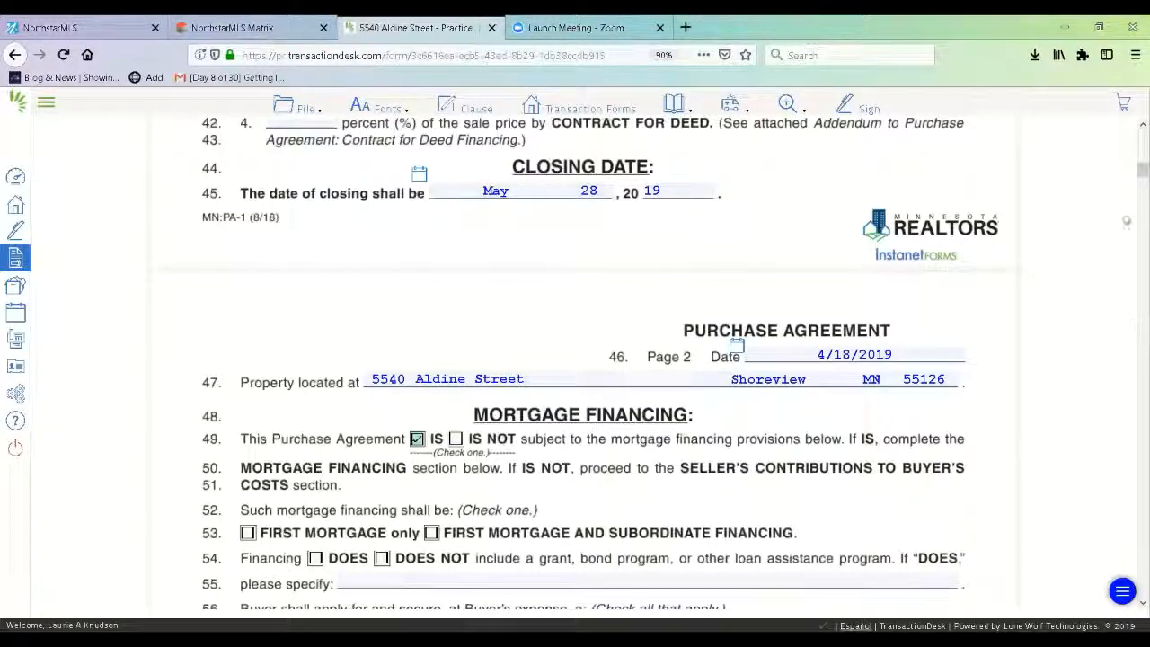
- Choose a conventional first mortgage only, no grant/assistance programs, with a 30-year term and 4.5% maximum rate
{"action": "scroll", "coordinate": [563, 452], "scroll_direction": "down", "scroll_amount": 5}
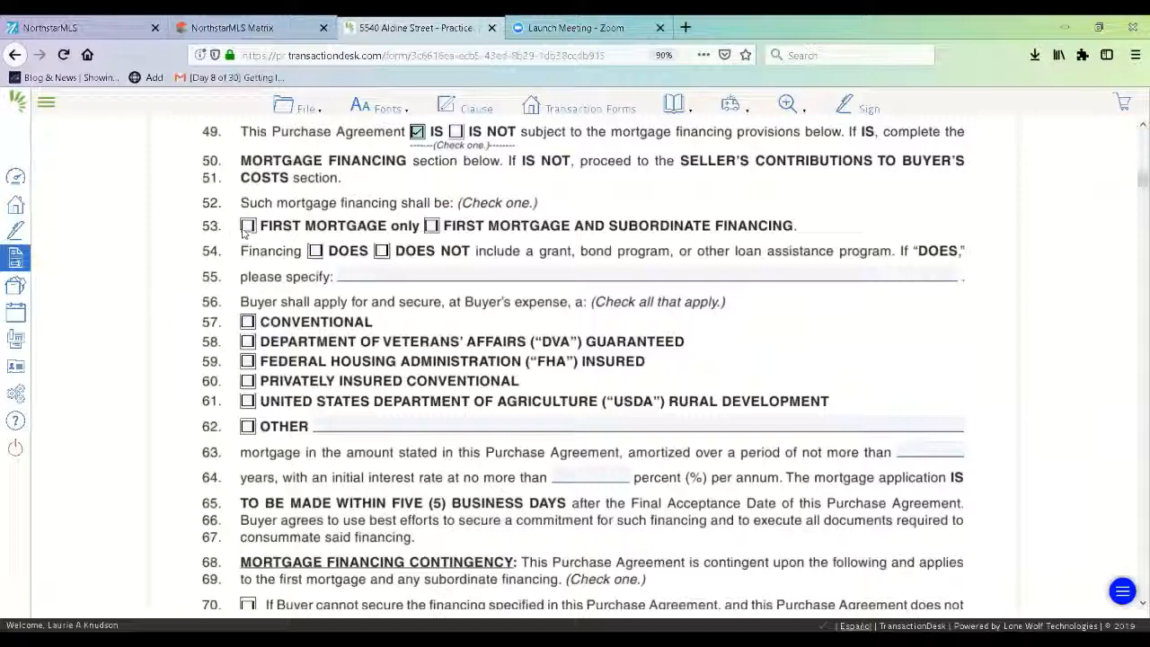
{"action": "left_click", "coordinate": [247, 226]}
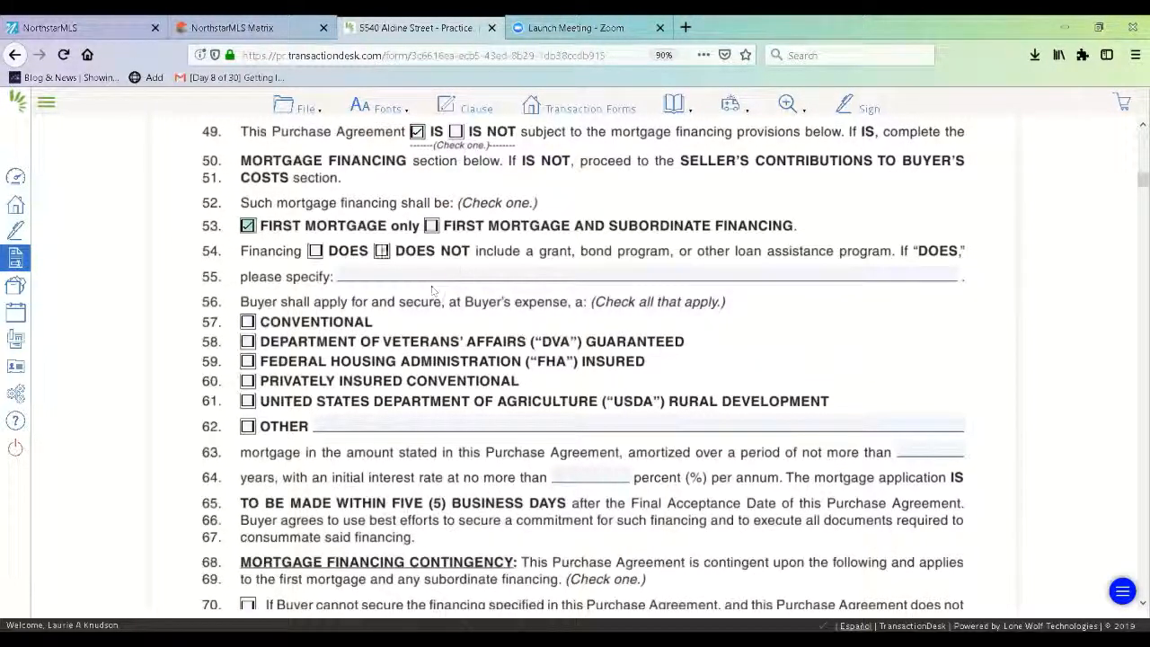
{"action": "left_click", "coordinate": [381, 251]}
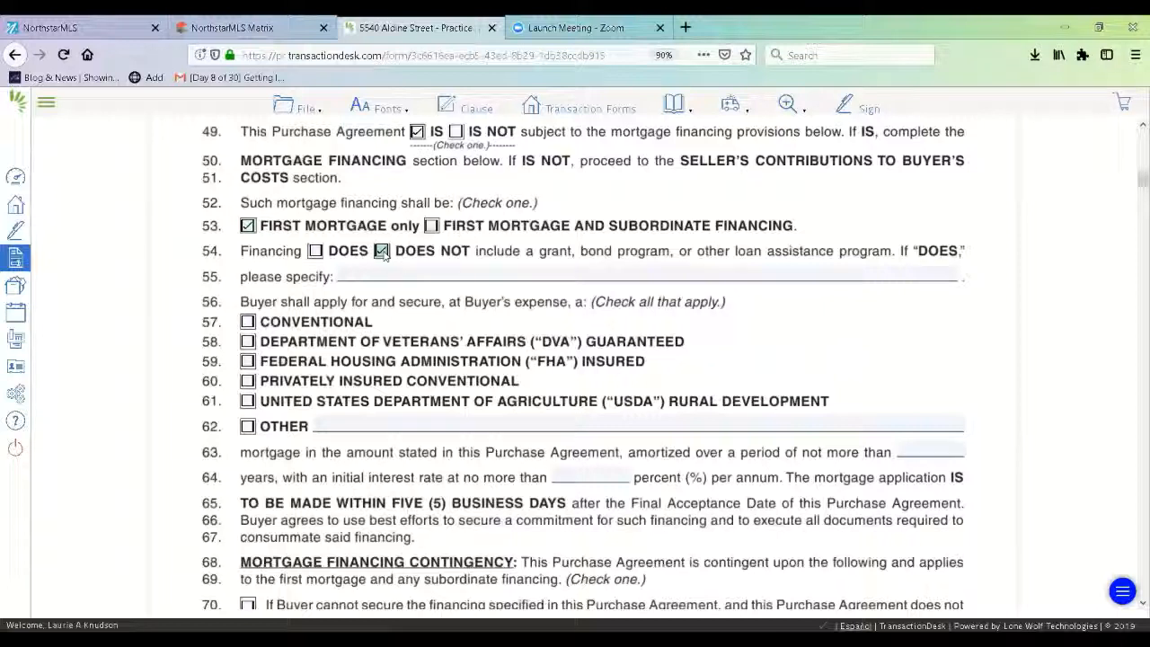
{"action": "left_click", "coordinate": [248, 322]}
{"action": "scroll", "coordinate": [1134, 608], "scroll_direction": "down", "scroll_amount": 5}
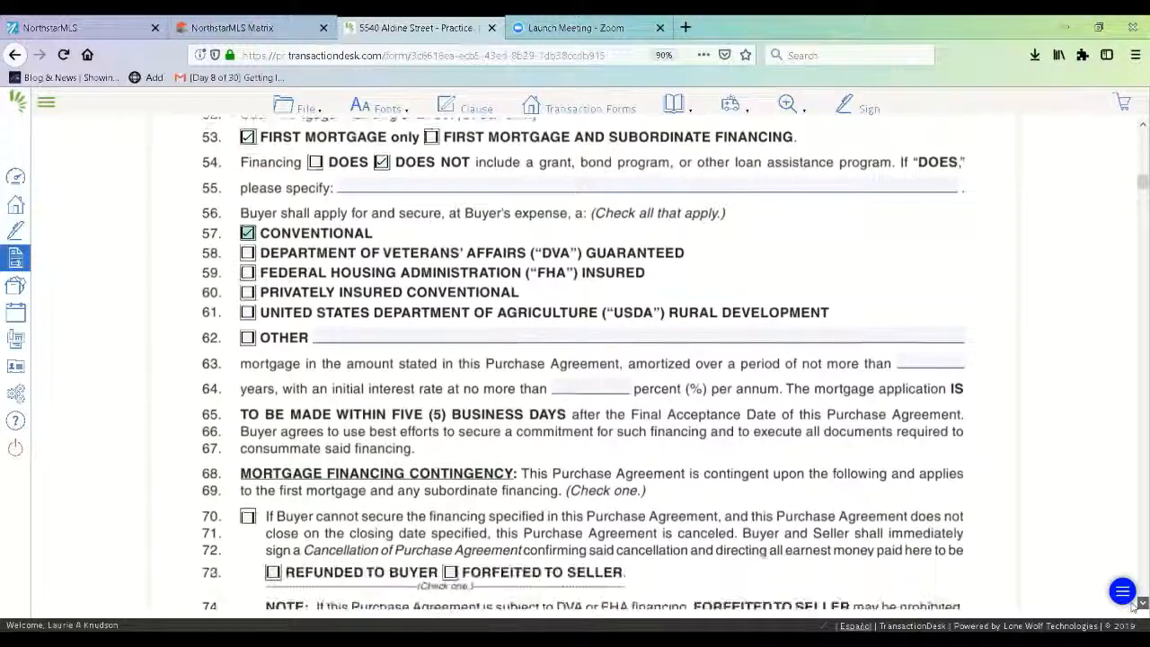
{"action": "left_click", "coordinate": [953, 227]}
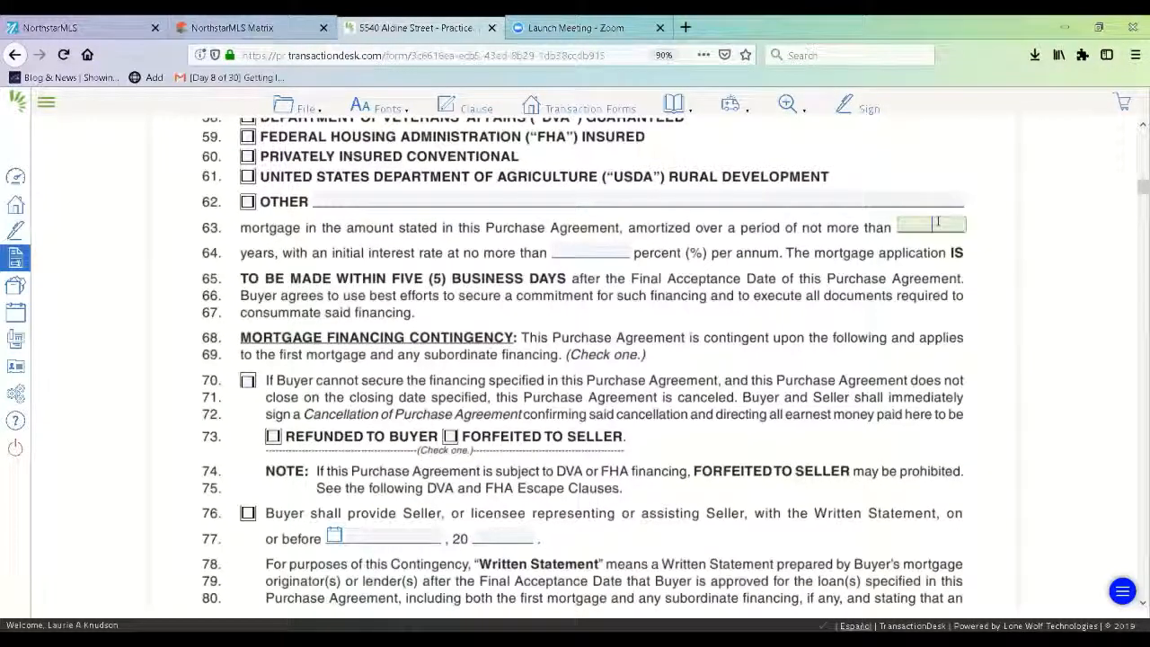
{"action": "type", "text": "30"}
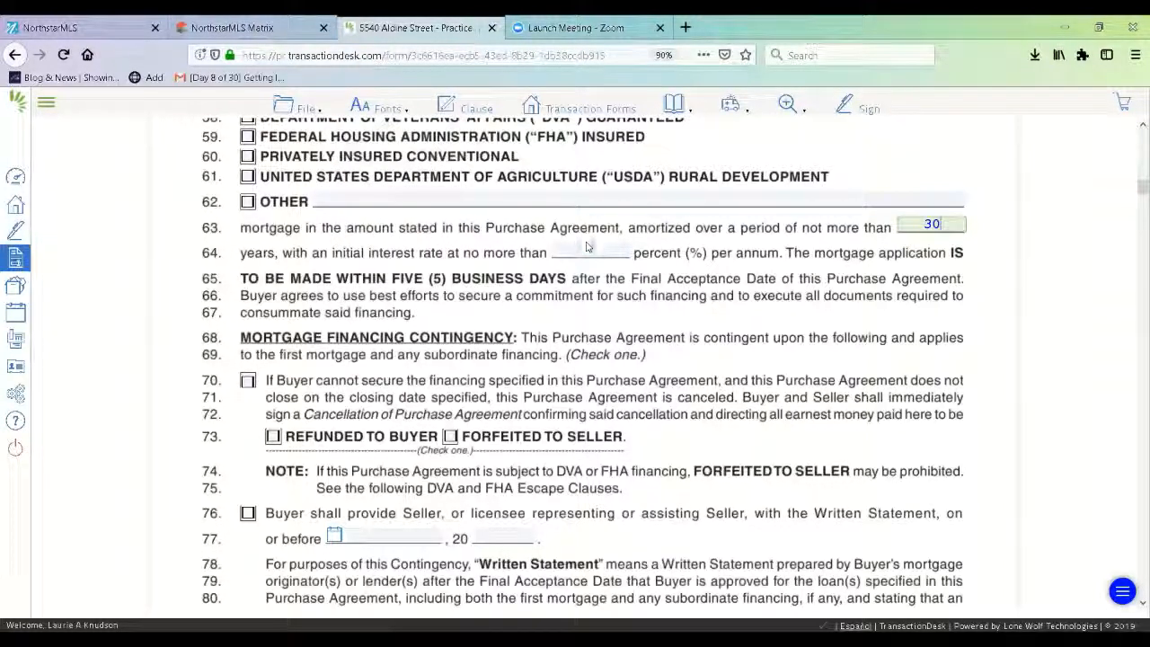
{"action": "left_click", "coordinate": [590, 250]}
{"action": "type", "text": "4.5"}
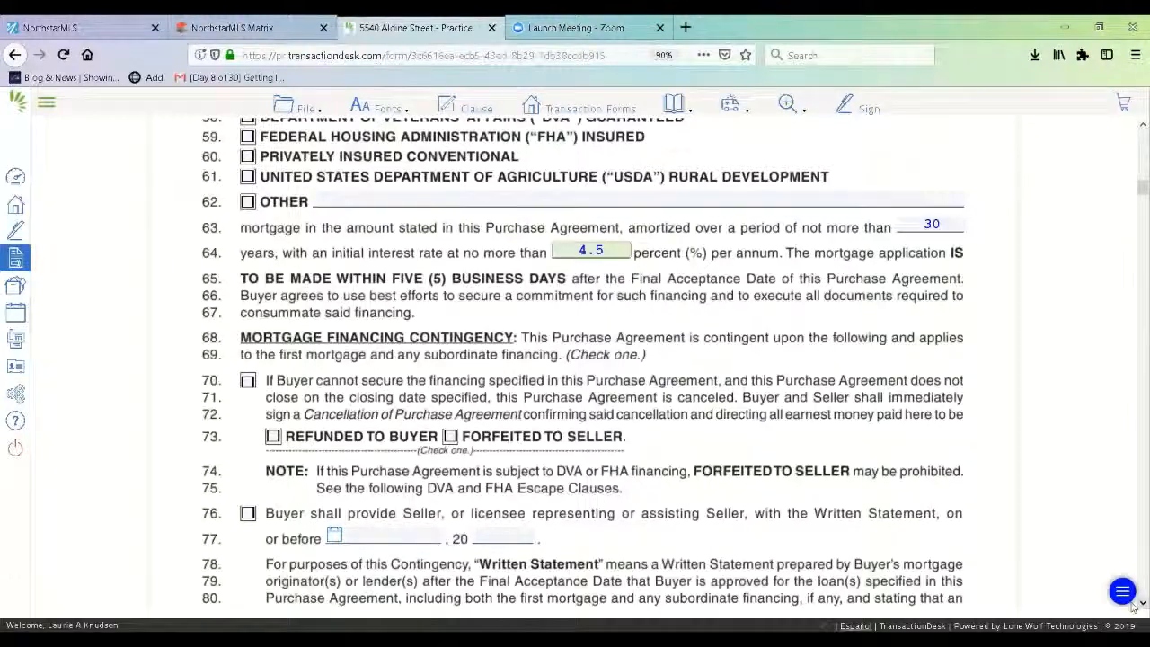
- Add the line 70 financing contingency with earnest money refunded to the Buyer
{"action": "scroll", "coordinate": [497, 311], "scroll_direction": "down", "scroll_amount": 5}
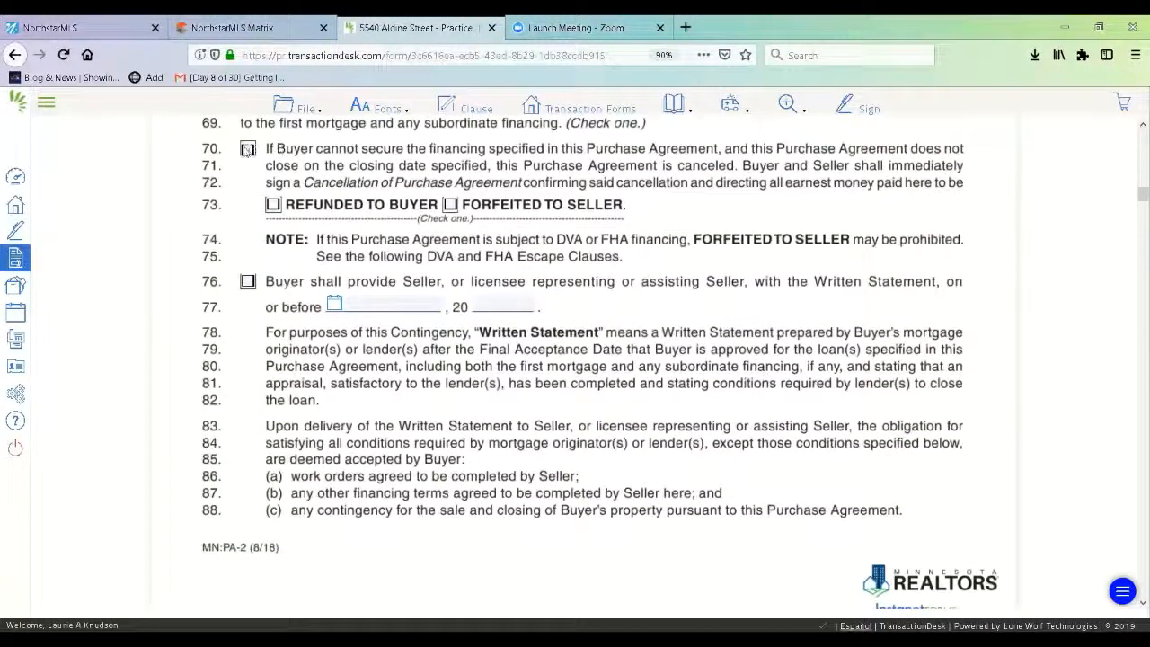
{"action": "left_click", "coordinate": [247, 149]}
{"action": "left_click", "coordinate": [272, 205]}
{"action": "scroll", "coordinate": [1132, 604], "scroll_direction": "down", "scroll_amount": 7}
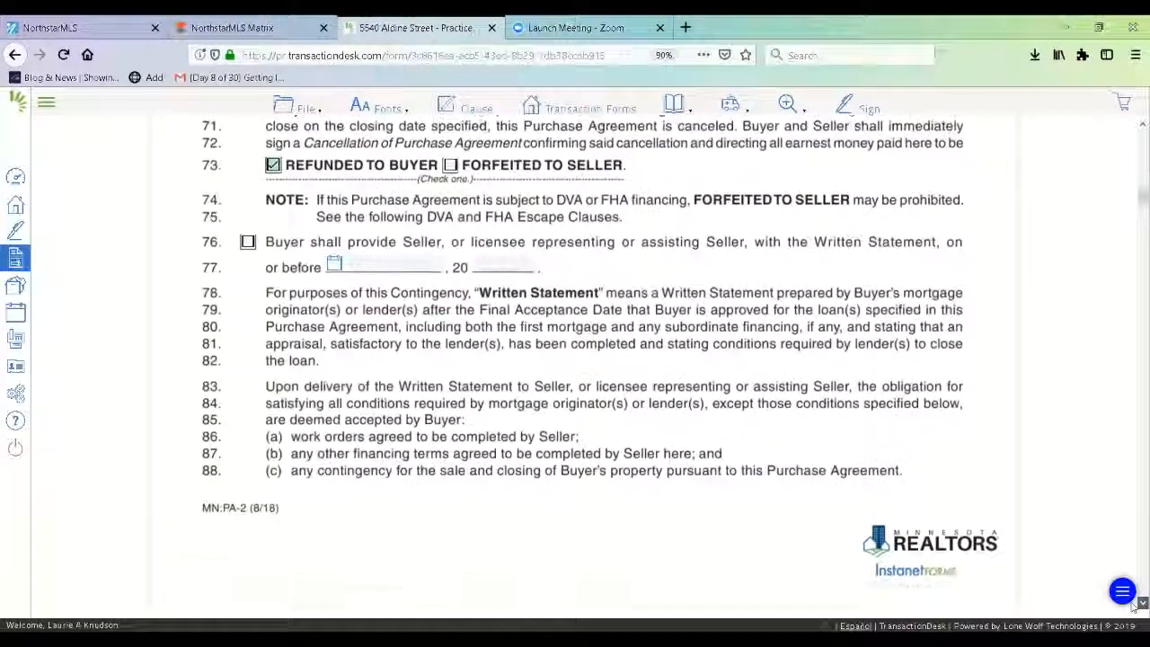
{"action": "scroll", "coordinate": [443, 343], "scroll_direction": "down", "scroll_amount": 14}
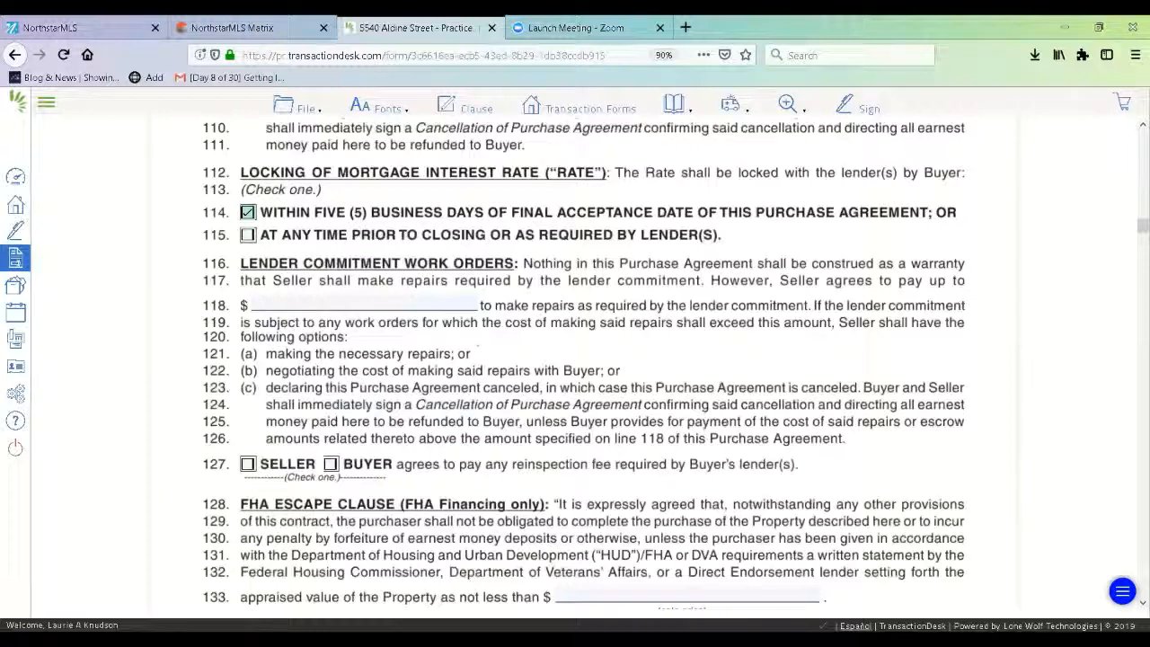
- Enter a $200.00 cap for the Seller's lender-required repairs on line 118
{"action": "left_click", "coordinate": [429, 305]}
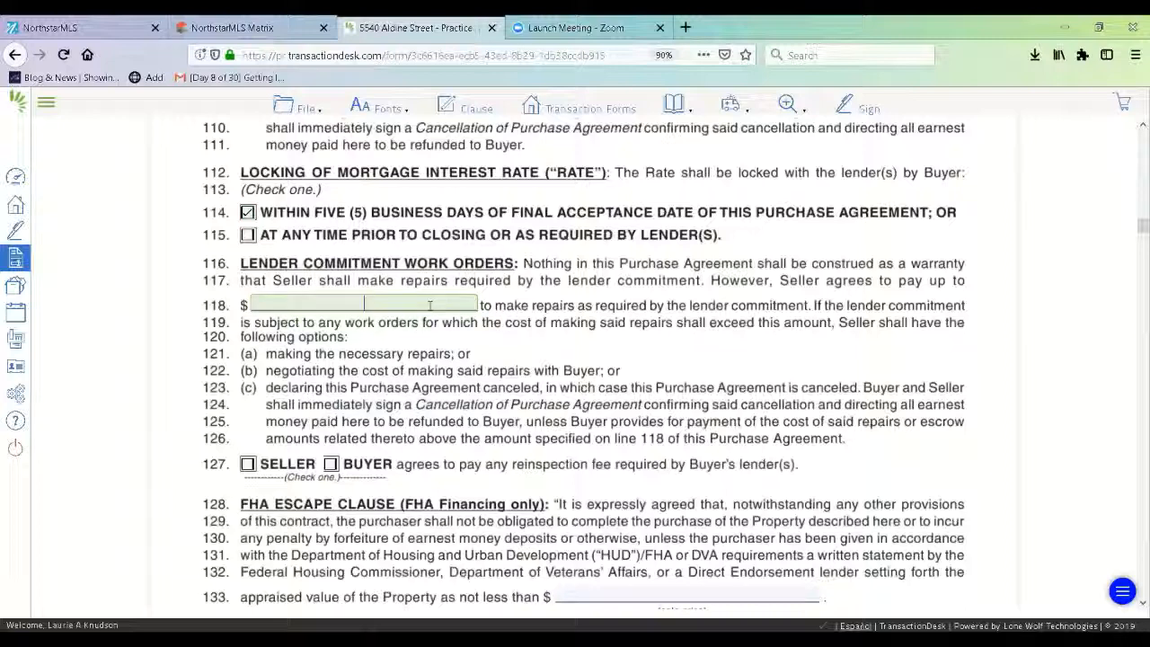
{"action": "type", "text": "200"}
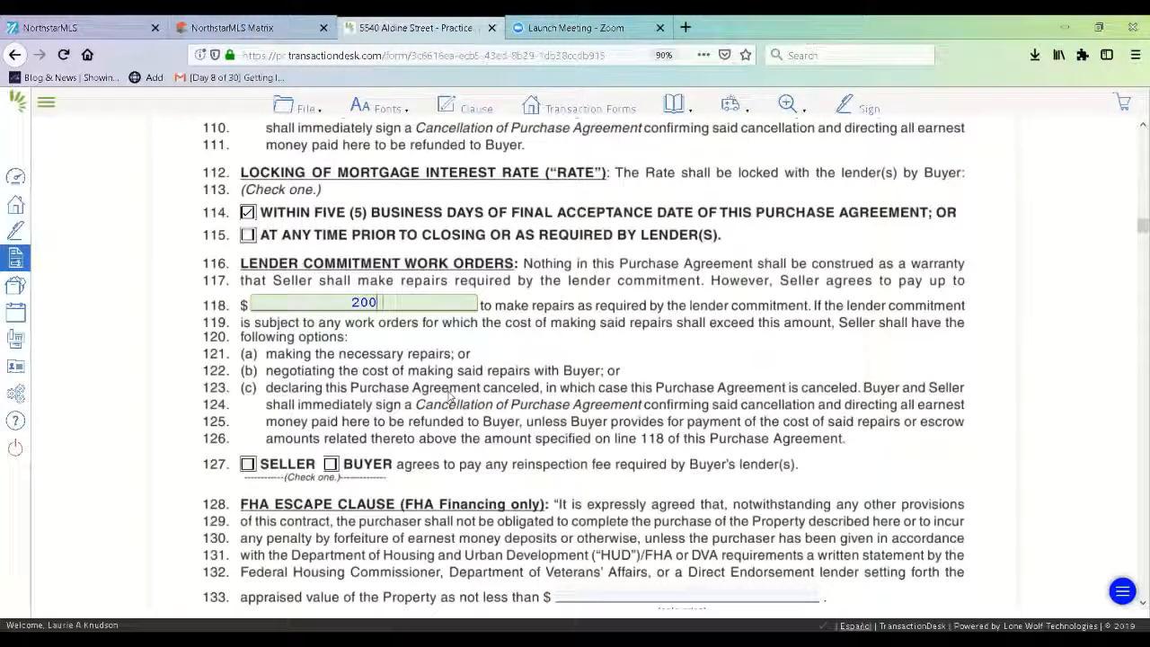
{"action": "left_click", "coordinate": [388, 329]}
{"action": "left_click", "coordinate": [433, 396]}
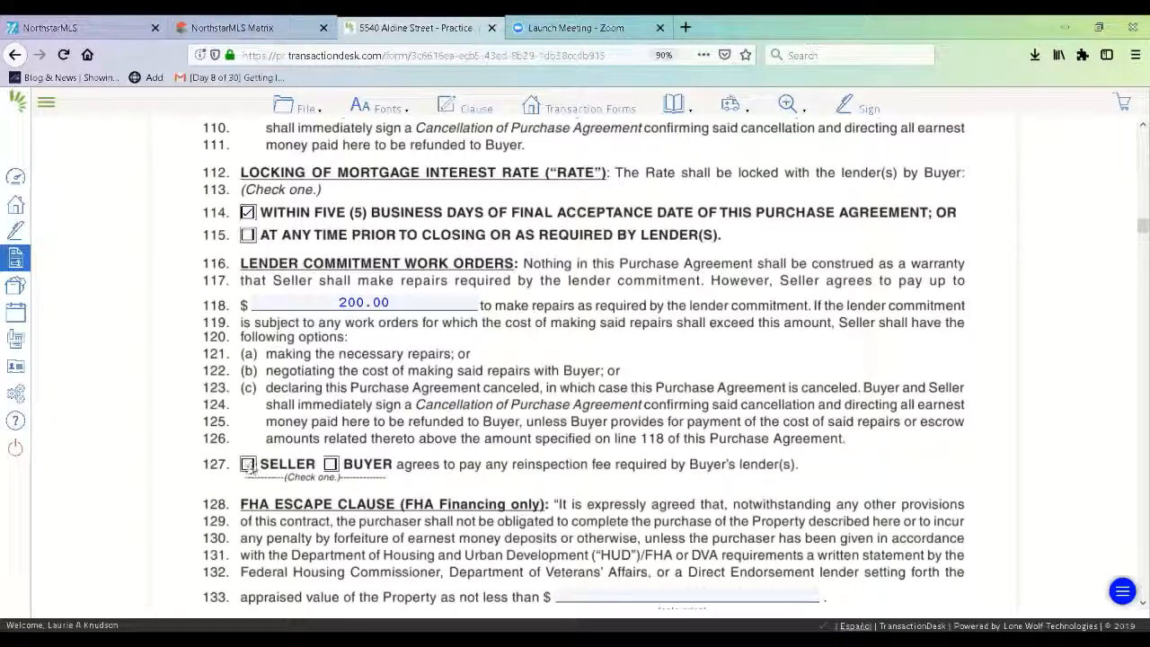
- Check SELLER on line 127 to pay any lender-required reinspection fee
{"action": "left_click", "coordinate": [247, 464]}
{"action": "scroll", "coordinate": [1134, 611], "scroll_direction": "down", "scroll_amount": 3}
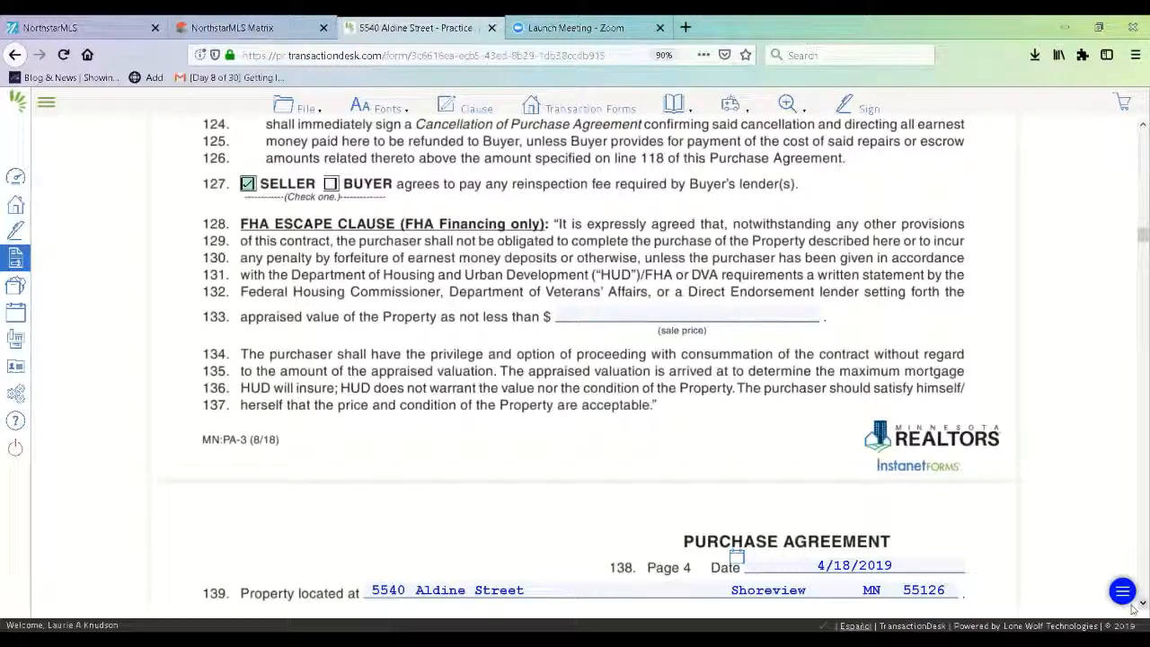
{"action": "scroll", "coordinate": [1133, 609], "scroll_direction": "down", "scroll_amount": 5}
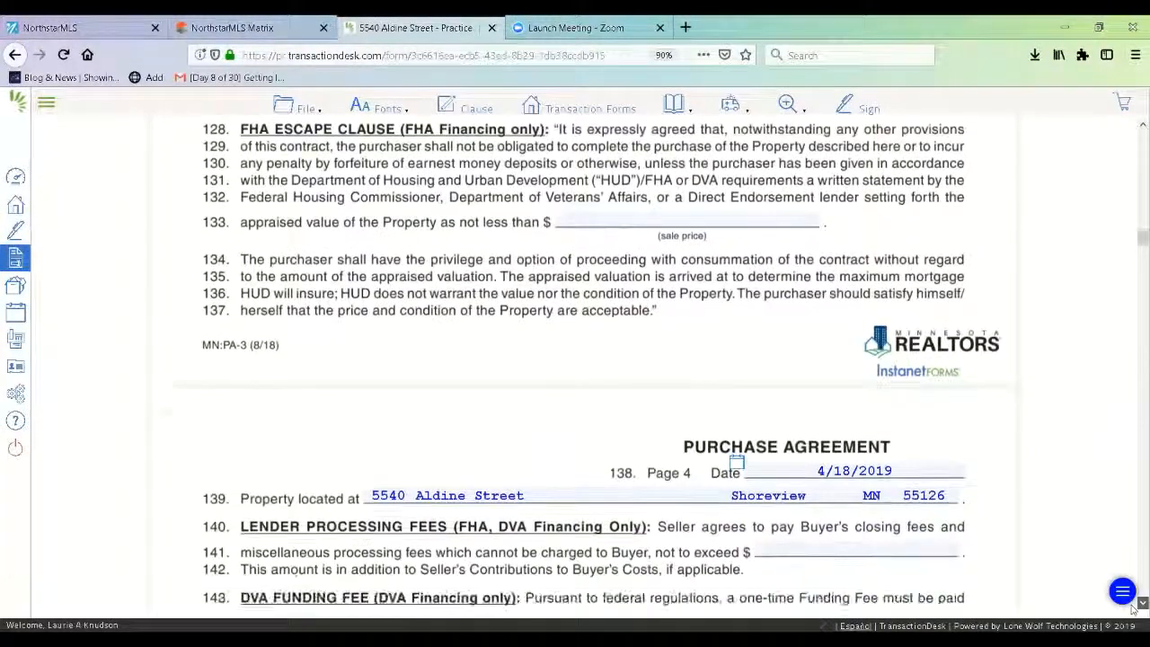
{"action": "scroll", "coordinate": [1134, 609], "scroll_direction": "down", "scroll_amount": 1}
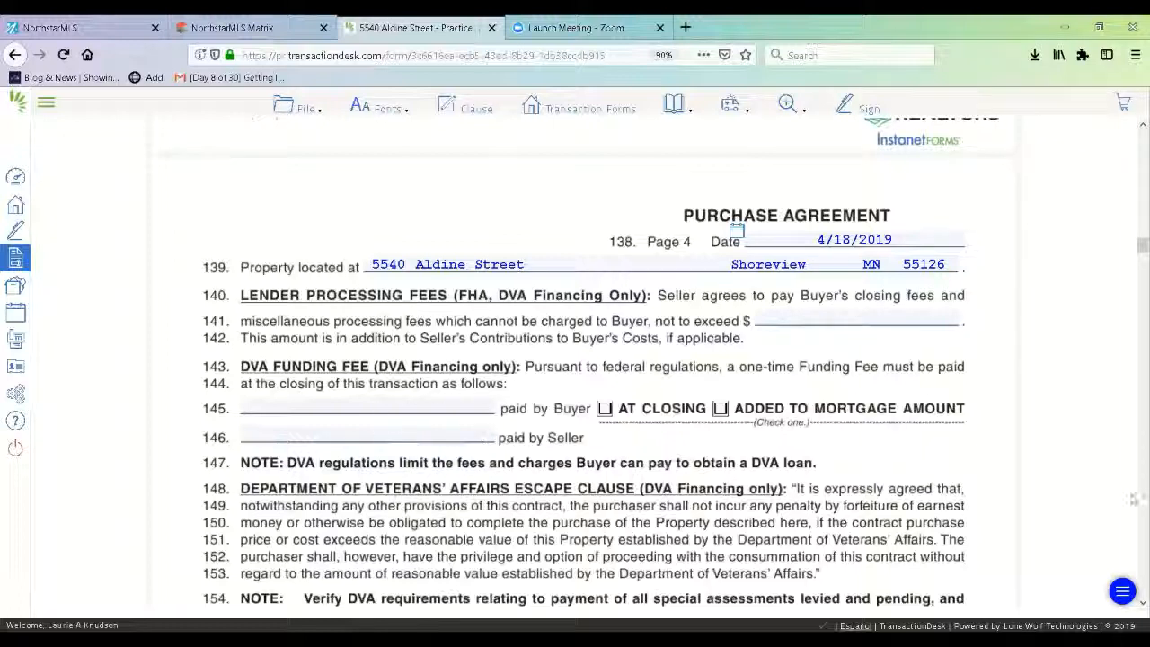
- Set line 159 to Seller IS NOT contributing, after trying and clearing a 3% sale-price contribution
{"action": "scroll", "coordinate": [1131, 609], "scroll_direction": "down", "scroll_amount": 6}
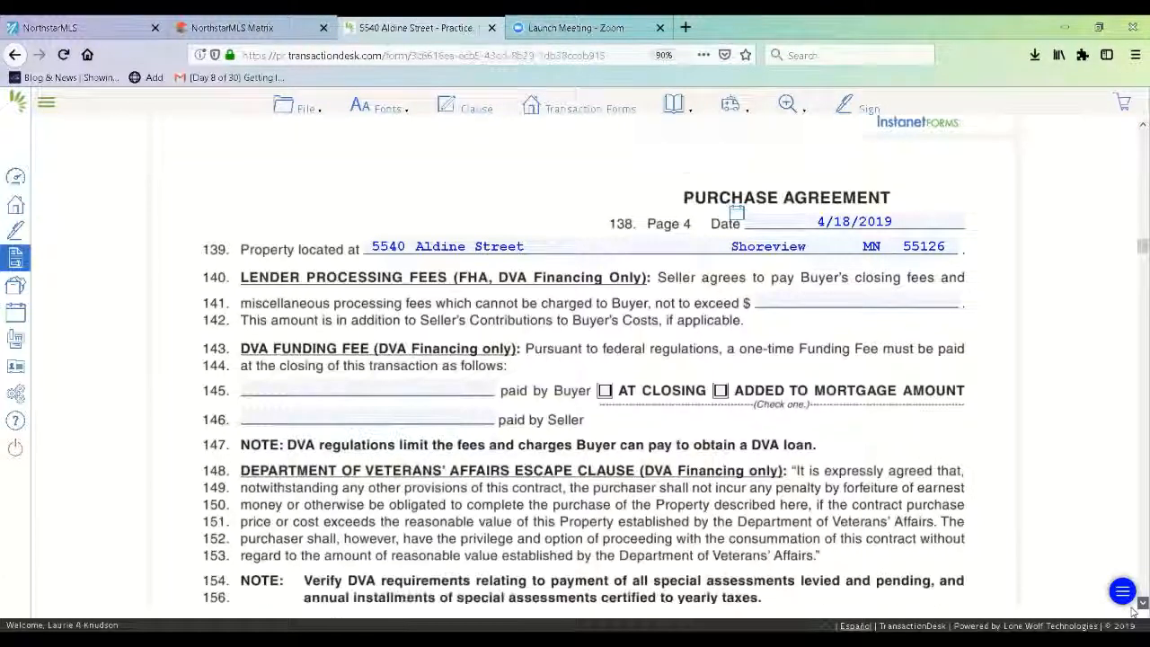
{"action": "scroll", "coordinate": [1132, 608], "scroll_direction": "down", "scroll_amount": 2}
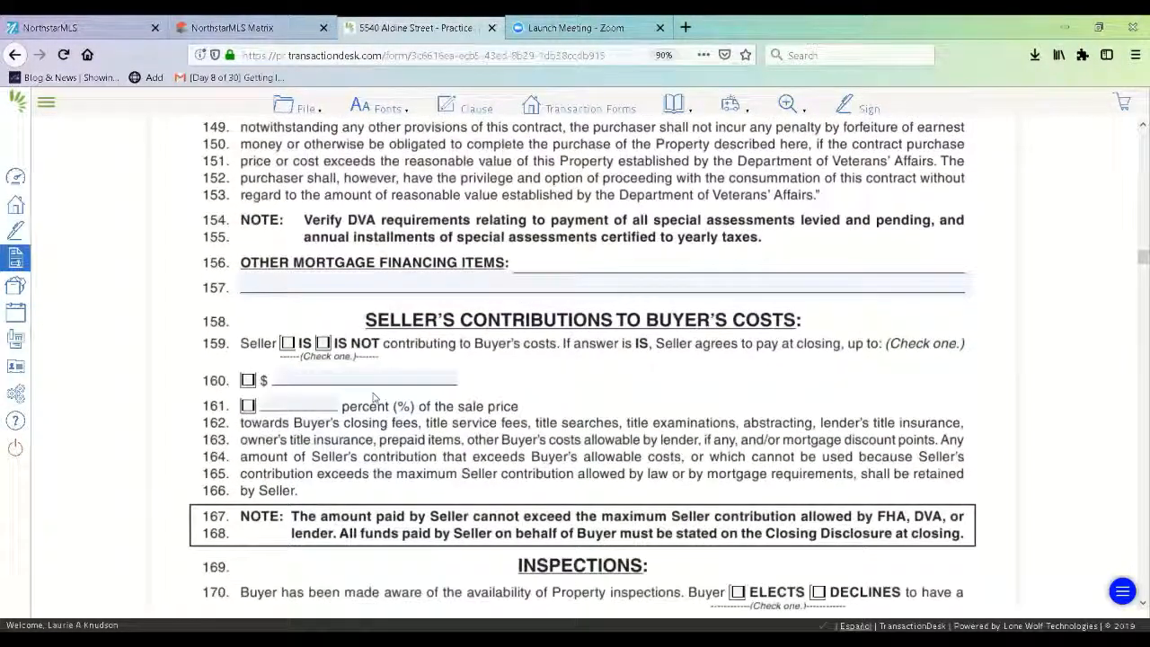
{"action": "left_click", "coordinate": [323, 343]}
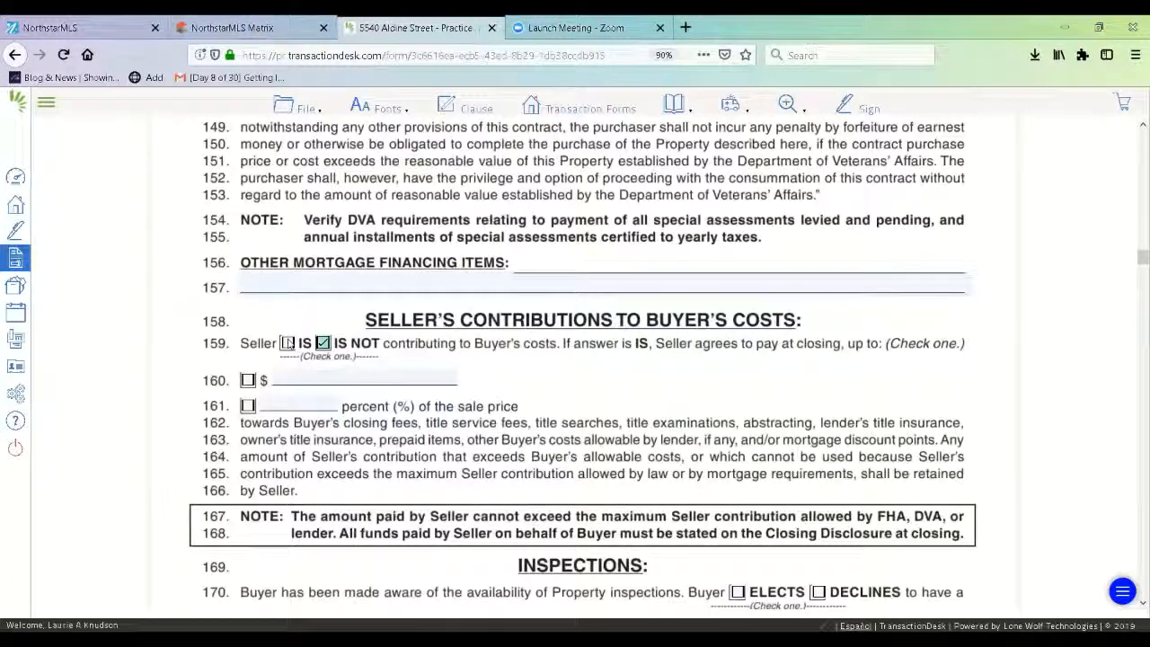
{"action": "left_click", "coordinate": [286, 343]}
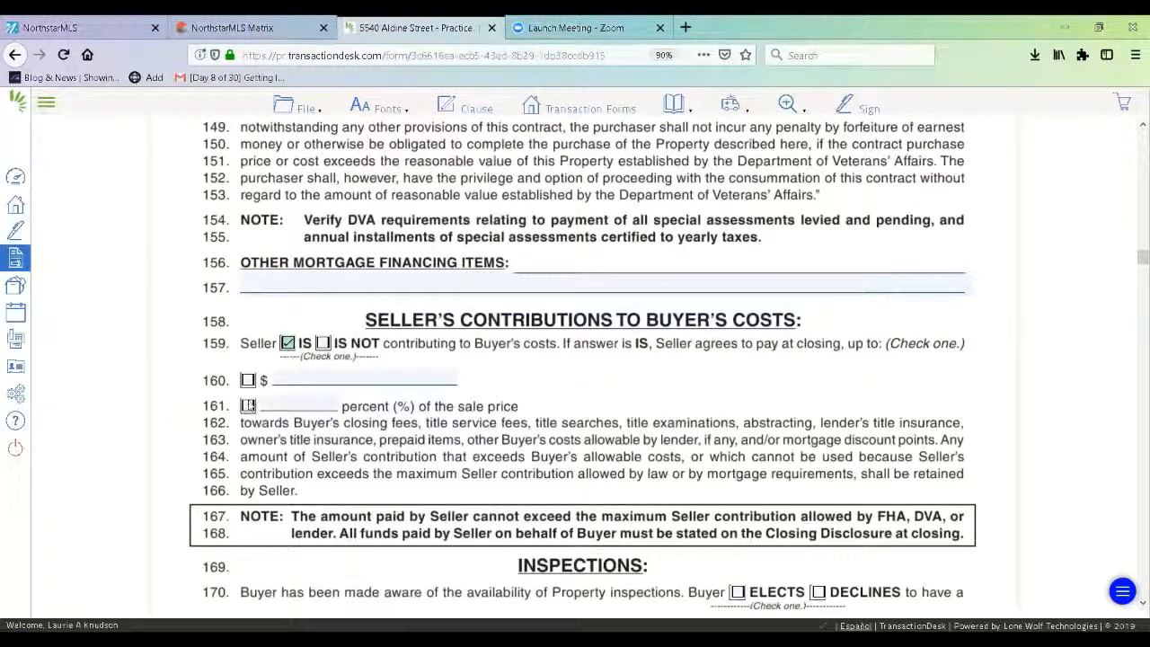
{"action": "left_click", "coordinate": [247, 405]}
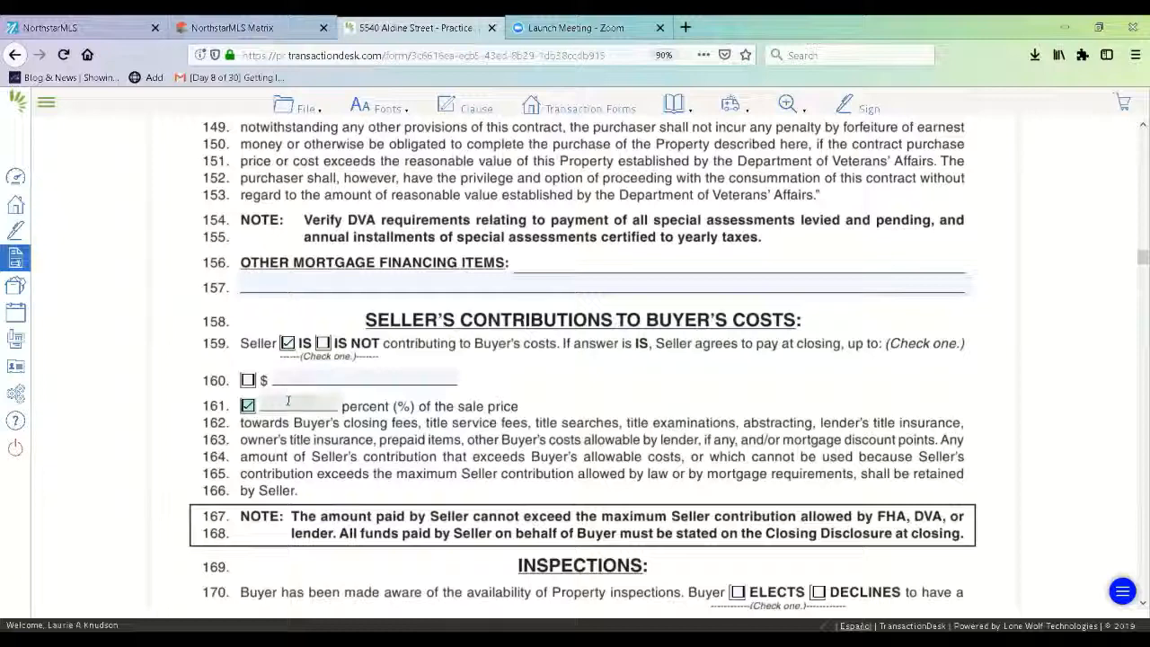
{"action": "left_click", "coordinate": [289, 400]}
{"action": "type", "text": "3"}
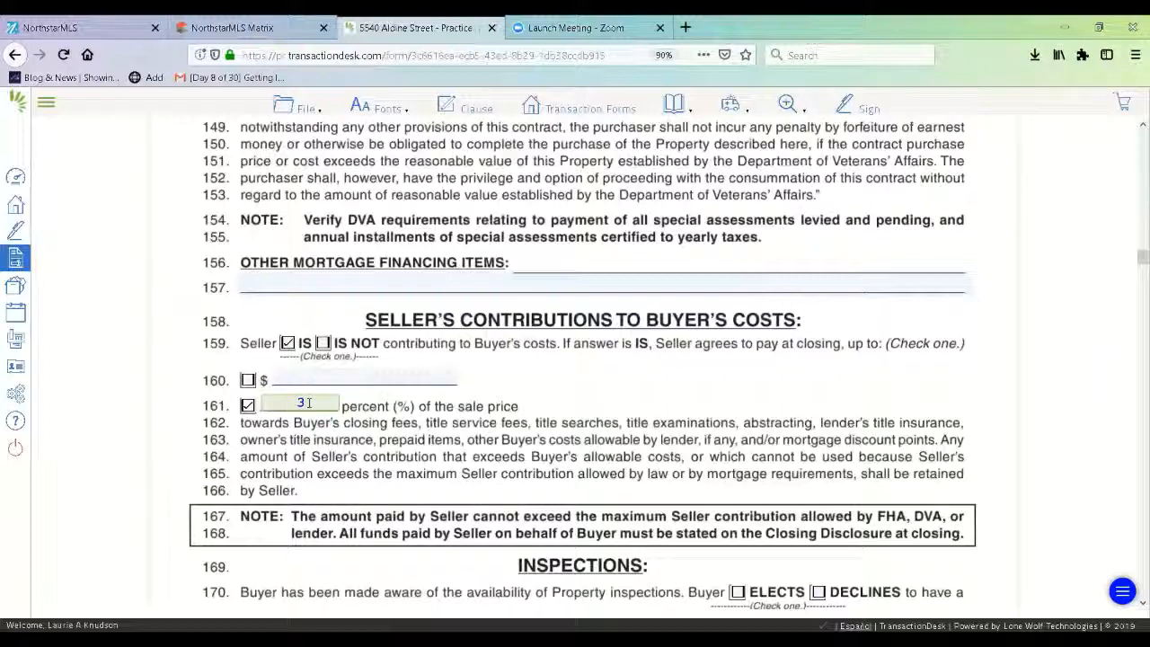
{"action": "left_click", "coordinate": [248, 407]}
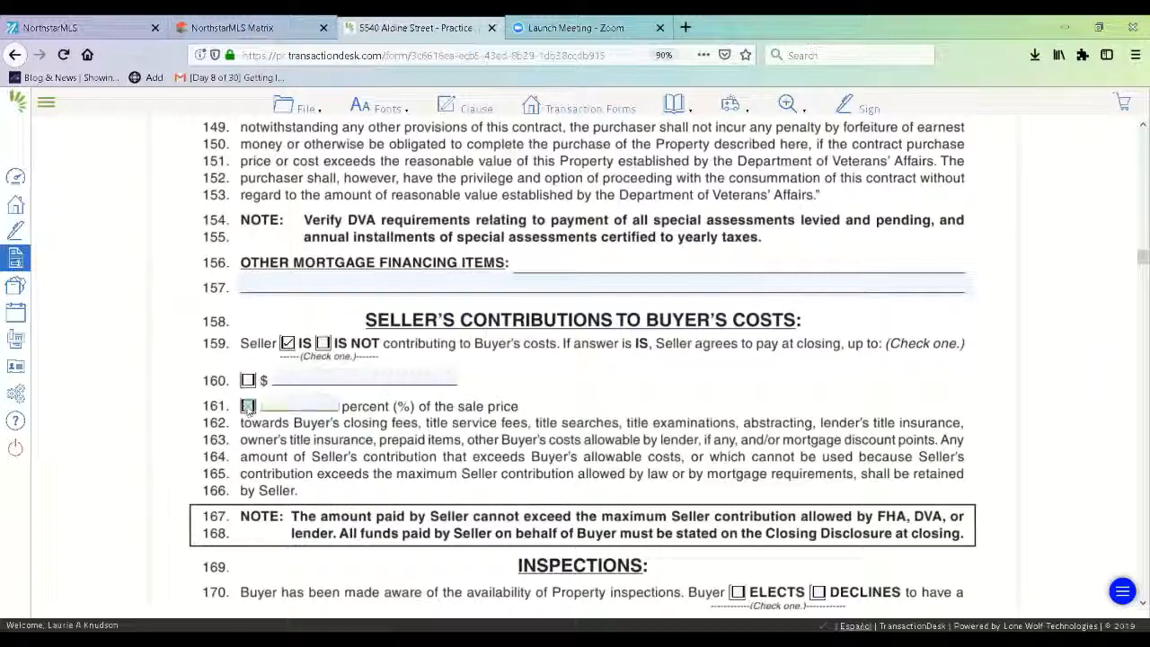
{"action": "left_click", "coordinate": [322, 343]}
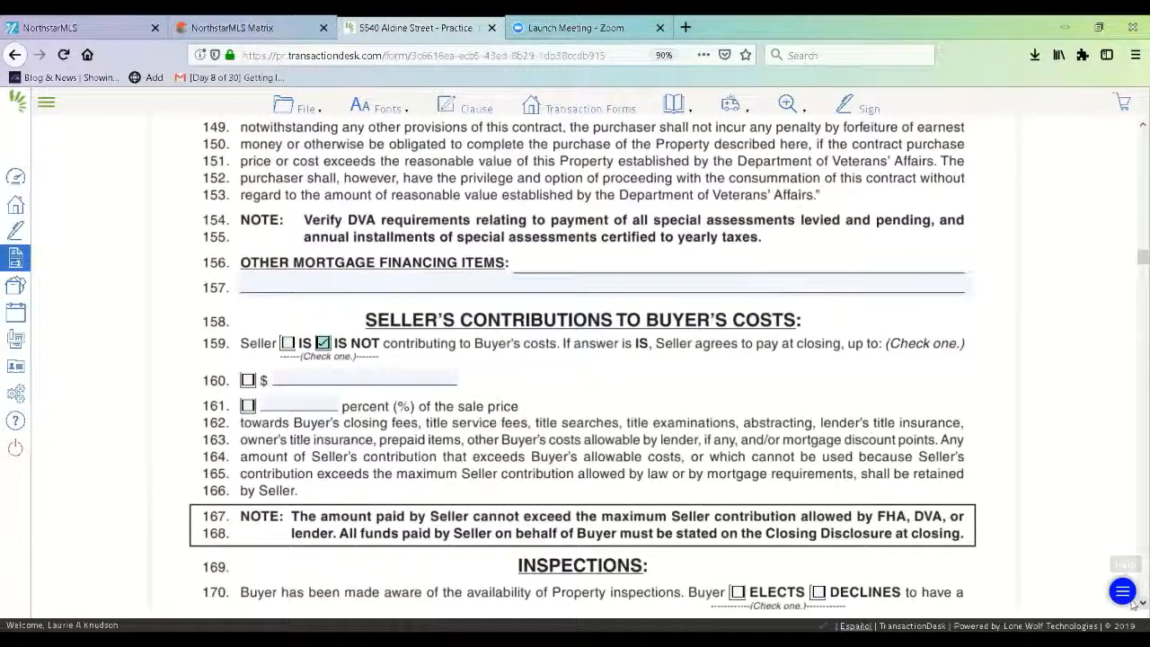
- Have the Buyer elect inspections as a contingency with no intrusive testing and a 10-day inspection period
{"action": "scroll", "coordinate": [1133, 604], "scroll_direction": "down", "scroll_amount": 3}
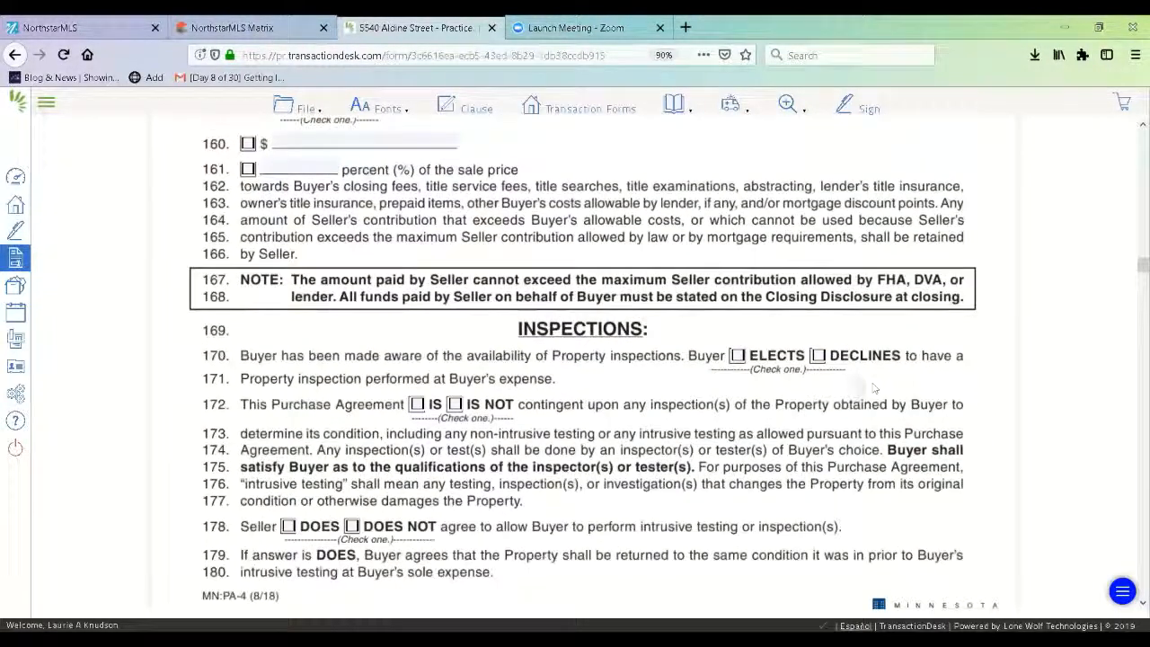
{"action": "left_click", "coordinate": [737, 357]}
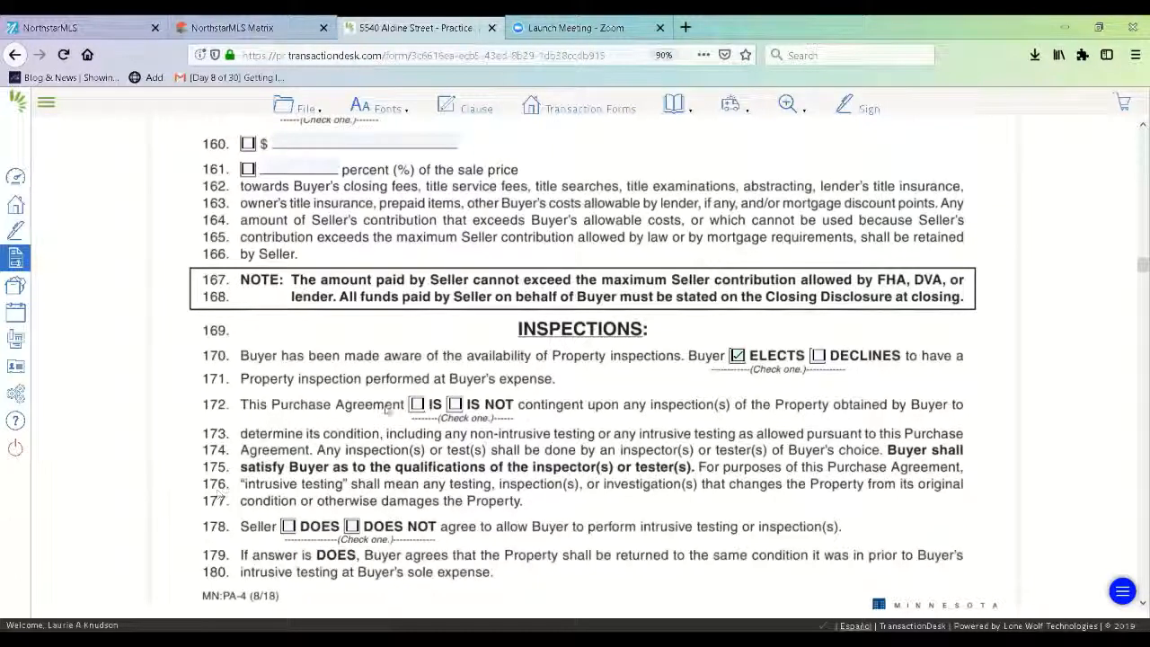
{"action": "left_click", "coordinate": [417, 405]}
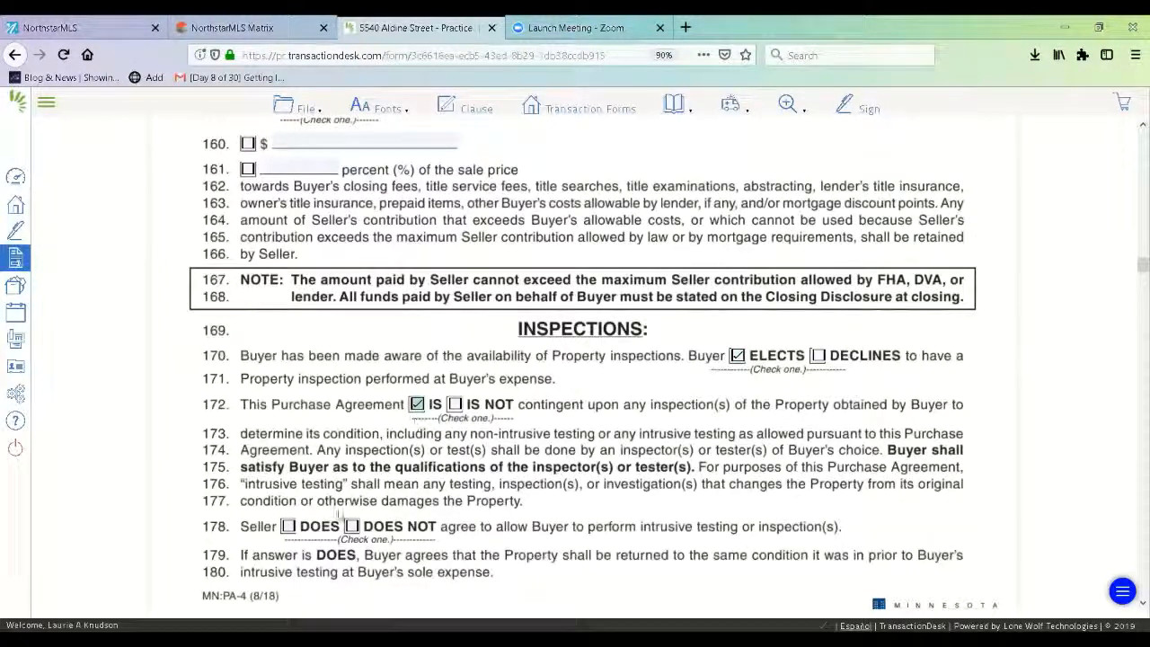
{"action": "left_click", "coordinate": [351, 527]}
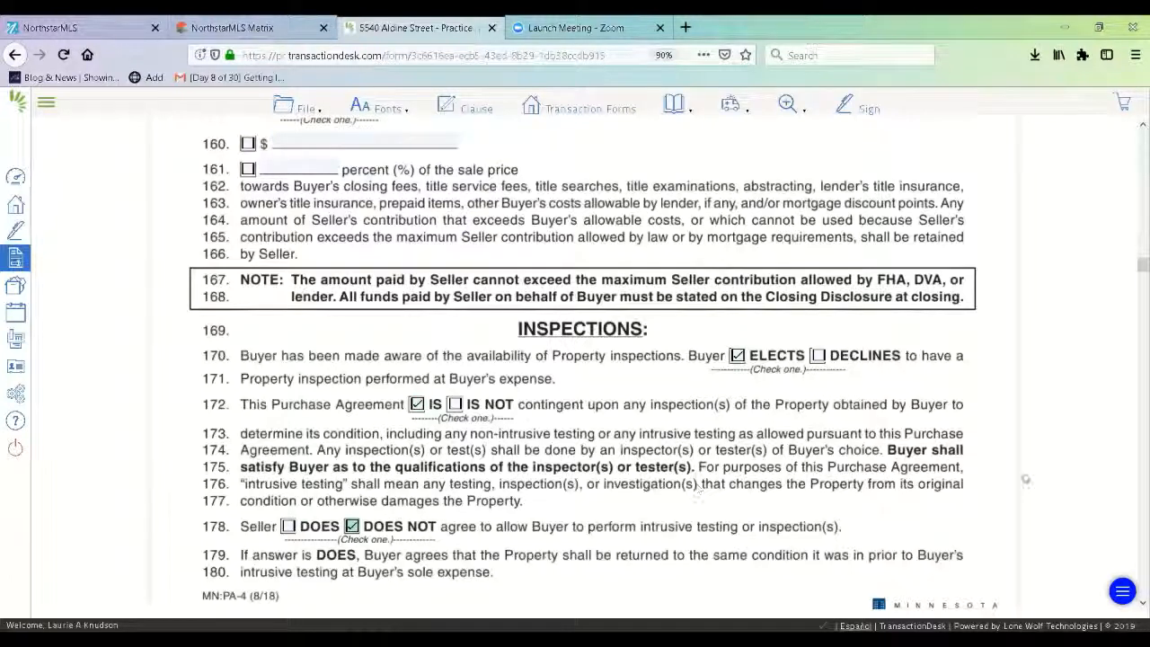
{"action": "scroll", "coordinate": [1133, 606], "scroll_direction": "down", "scroll_amount": 6}
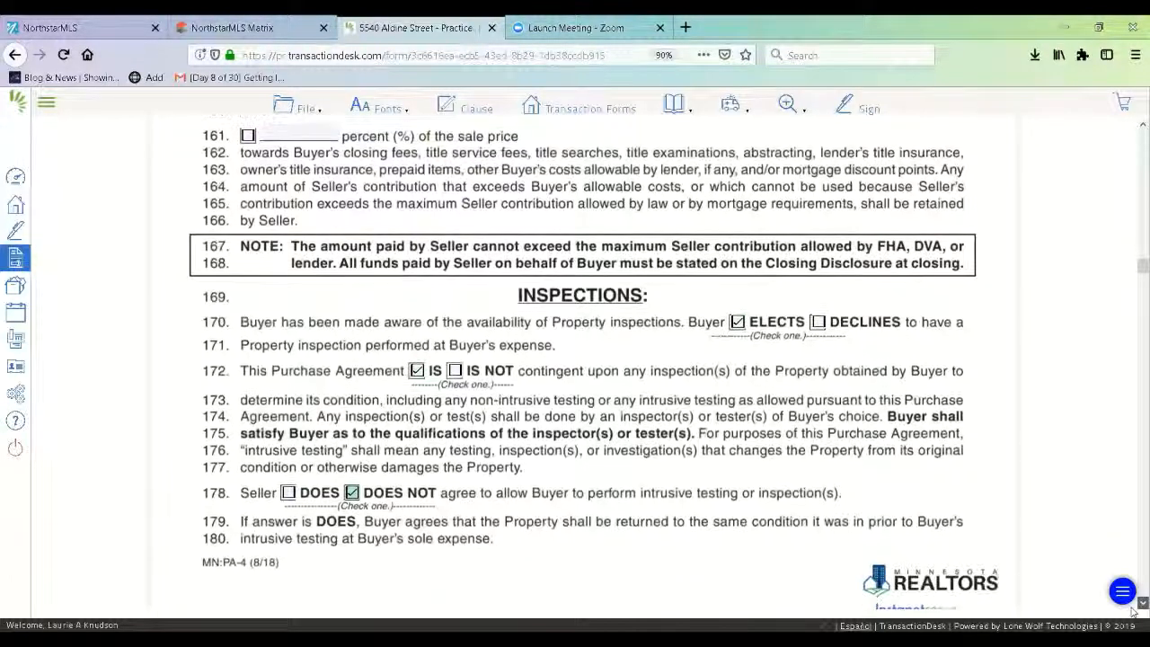
{"action": "scroll", "coordinate": [1134, 607], "scroll_direction": "down", "scroll_amount": 3}
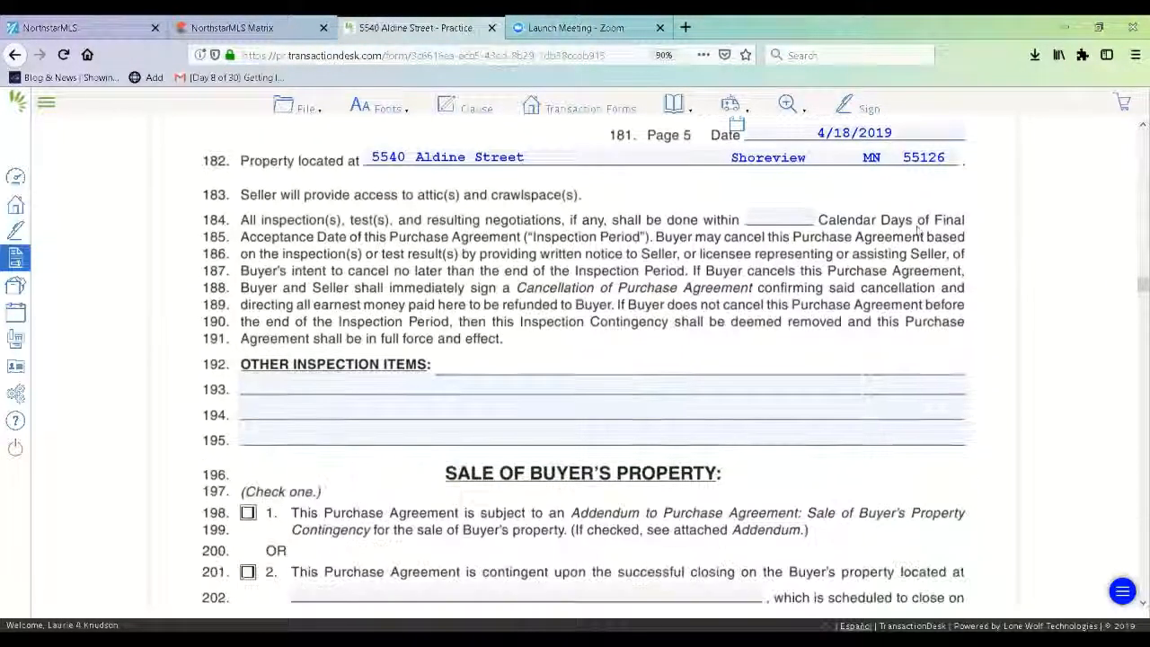
{"action": "left_click", "coordinate": [801, 219]}
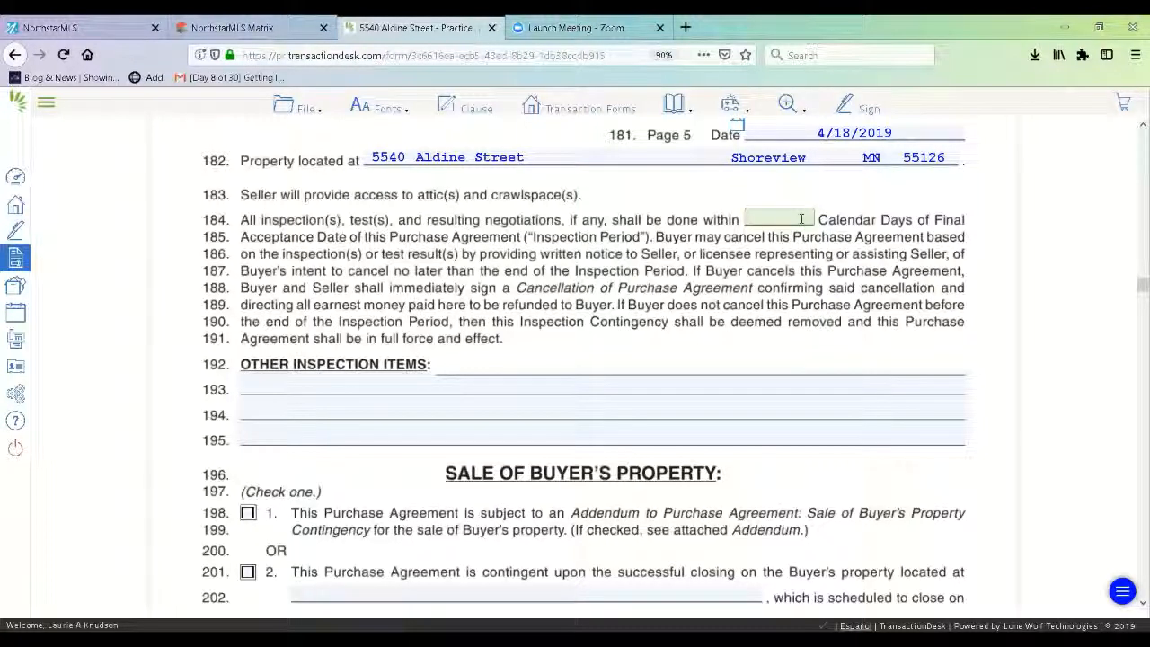
{"action": "type", "text": "10"}
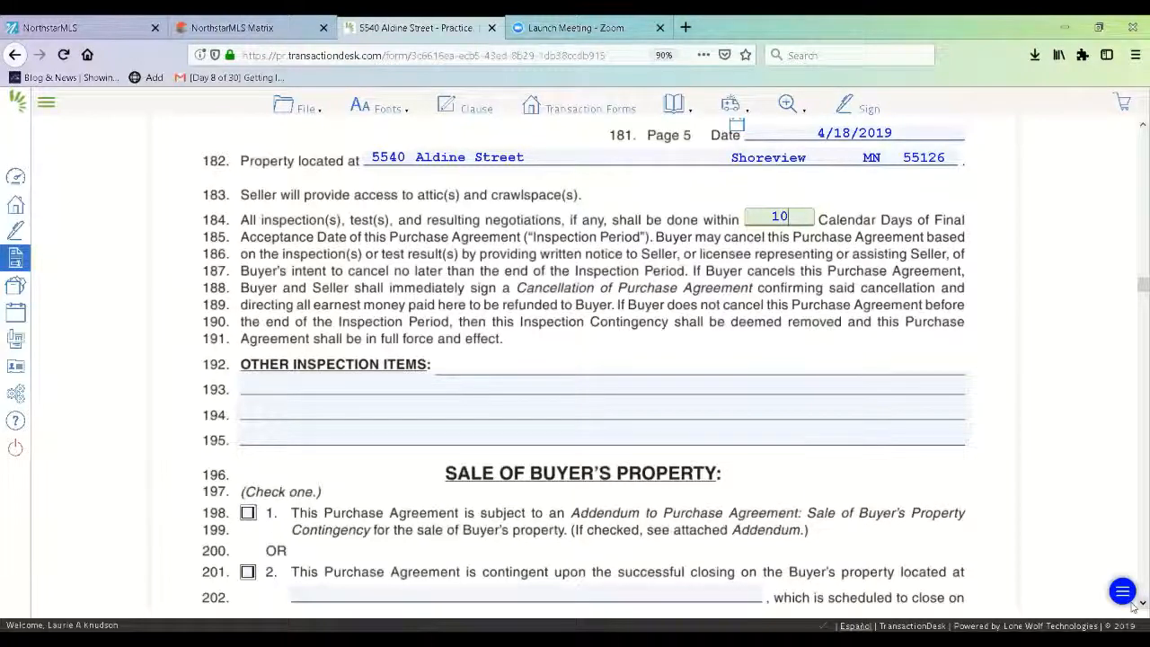
- State no property sale is needed, prorate taxes to closing, and check SHALL on line 219 for the homestead difference
{"action": "scroll", "coordinate": [1134, 607], "scroll_direction": "down", "scroll_amount": 6}
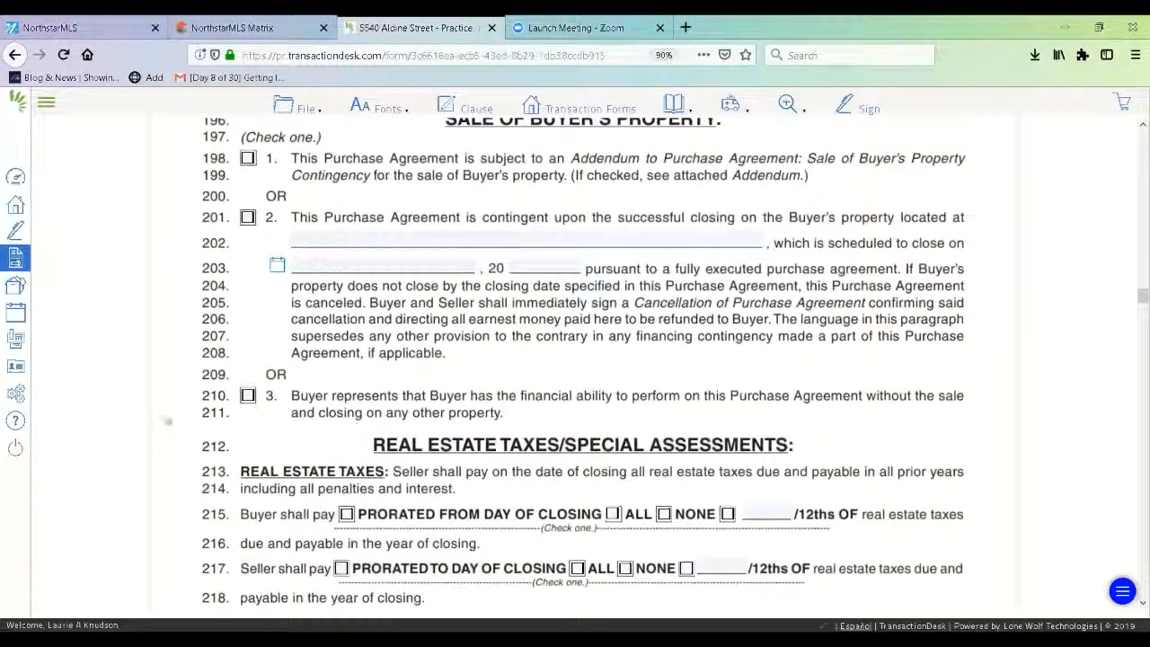
{"action": "left_click", "coordinate": [249, 399]}
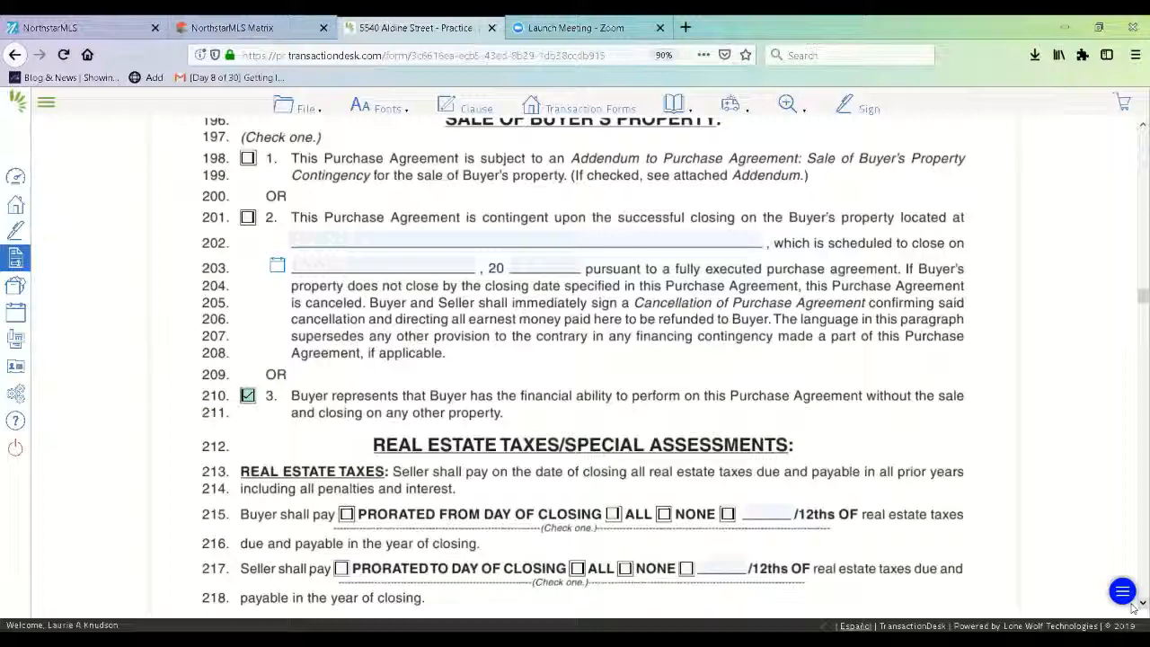
{"action": "scroll", "coordinate": [1132, 608], "scroll_direction": "down", "scroll_amount": 5}
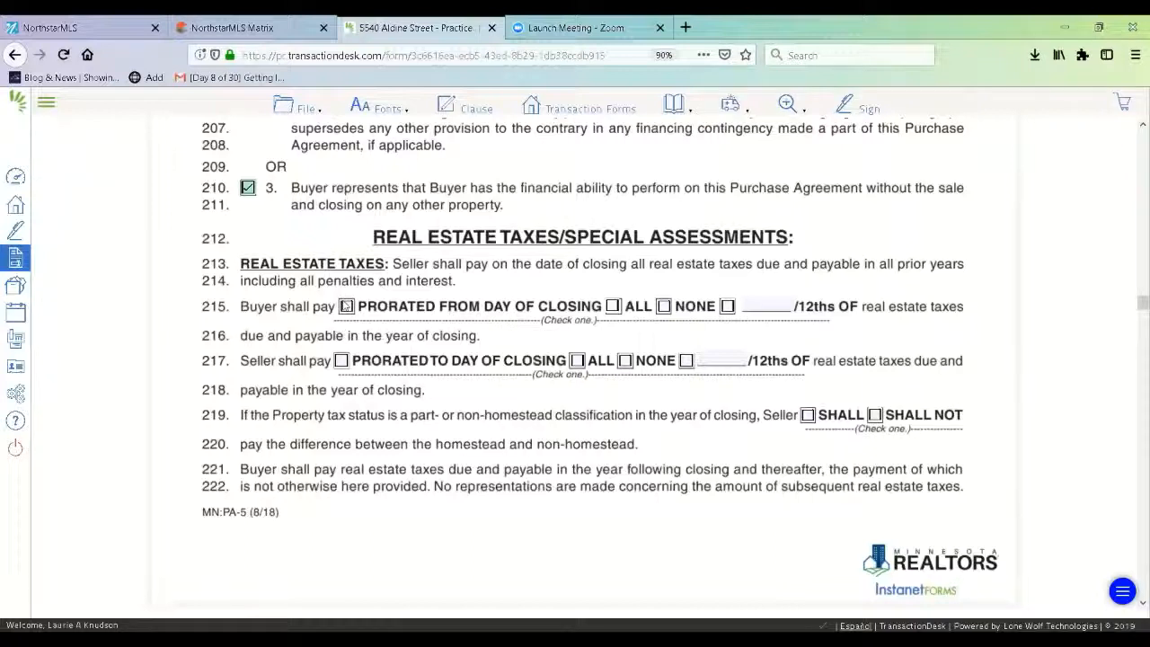
{"action": "left_click", "coordinate": [346, 307]}
{"action": "left_click", "coordinate": [341, 360]}
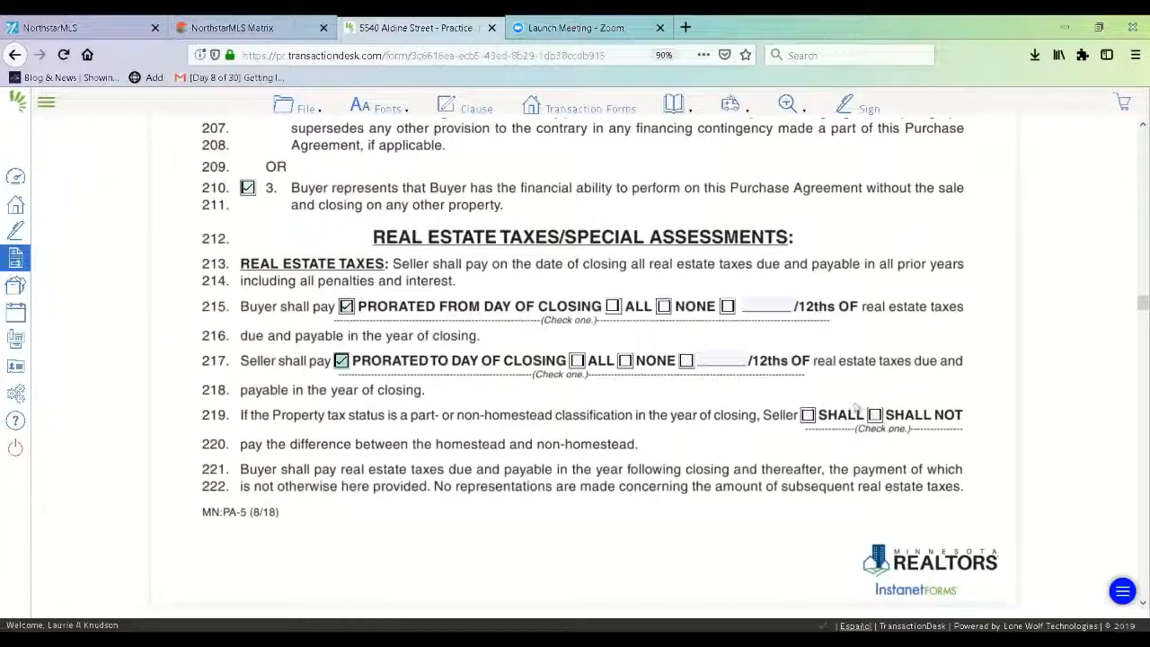
{"action": "left_click", "coordinate": [807, 415]}
{"action": "scroll", "coordinate": [1133, 609], "scroll_direction": "down", "scroll_amount": 7}
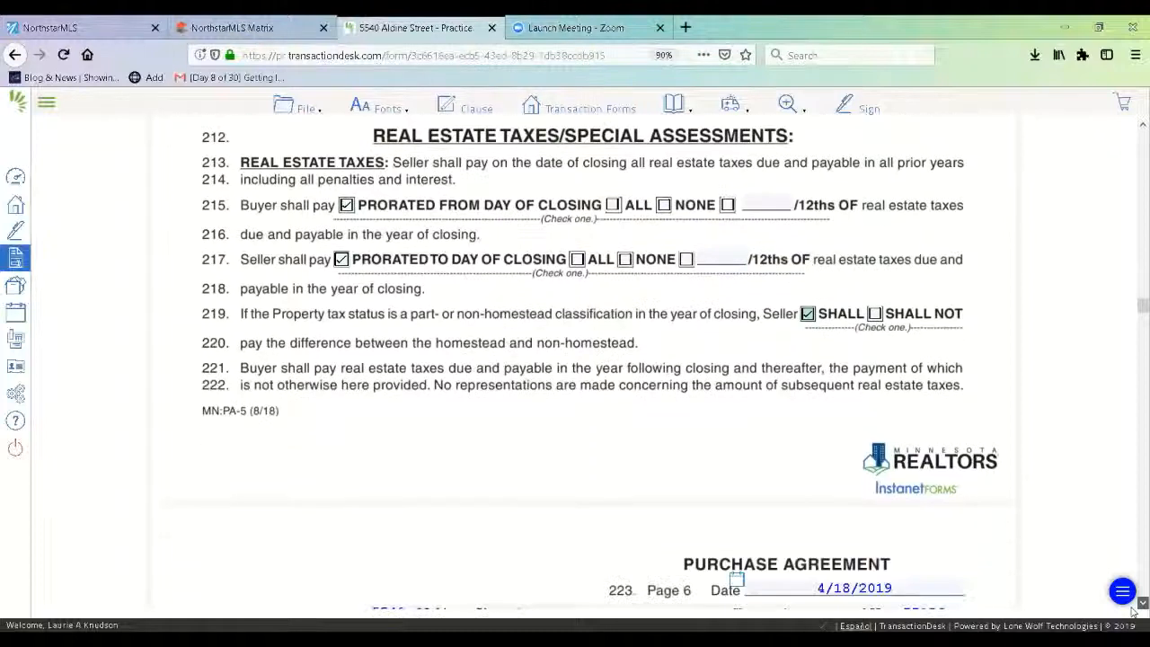
- Have the Seller pay deferred taxes and certified and levied assessments, provide for pending ones, and mark HAS NOT received notice
{"action": "scroll", "coordinate": [1133, 610], "scroll_direction": "down", "scroll_amount": 3}
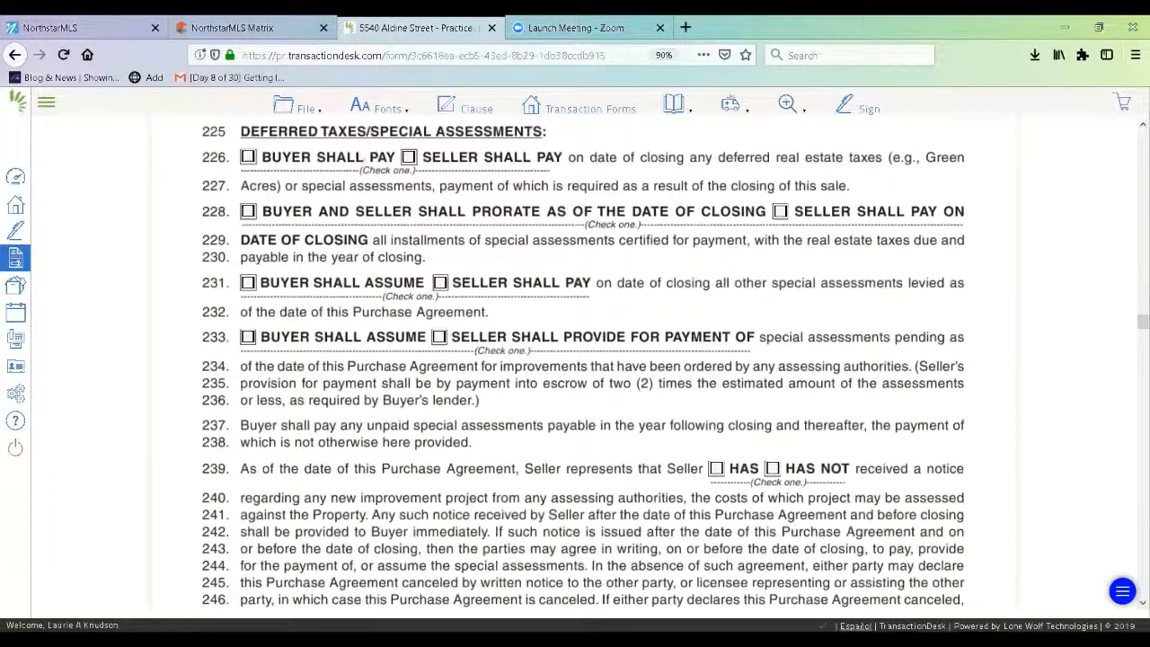
{"action": "left_click", "coordinate": [409, 158]}
{"action": "left_click", "coordinate": [779, 211]}
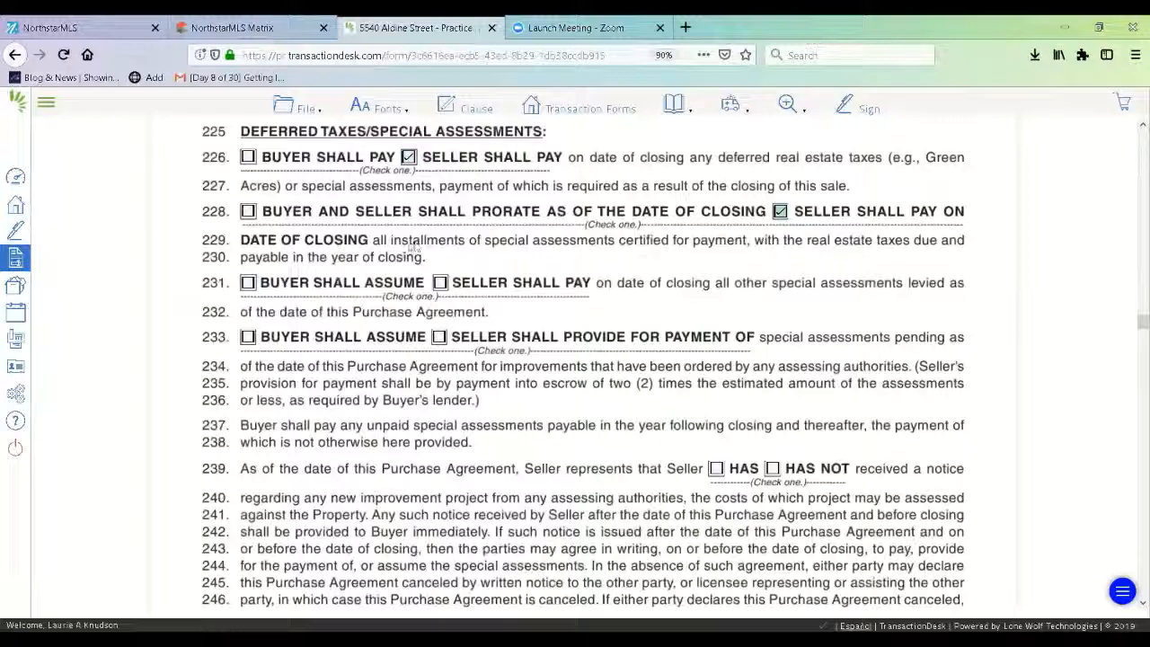
{"action": "left_click", "coordinate": [440, 284]}
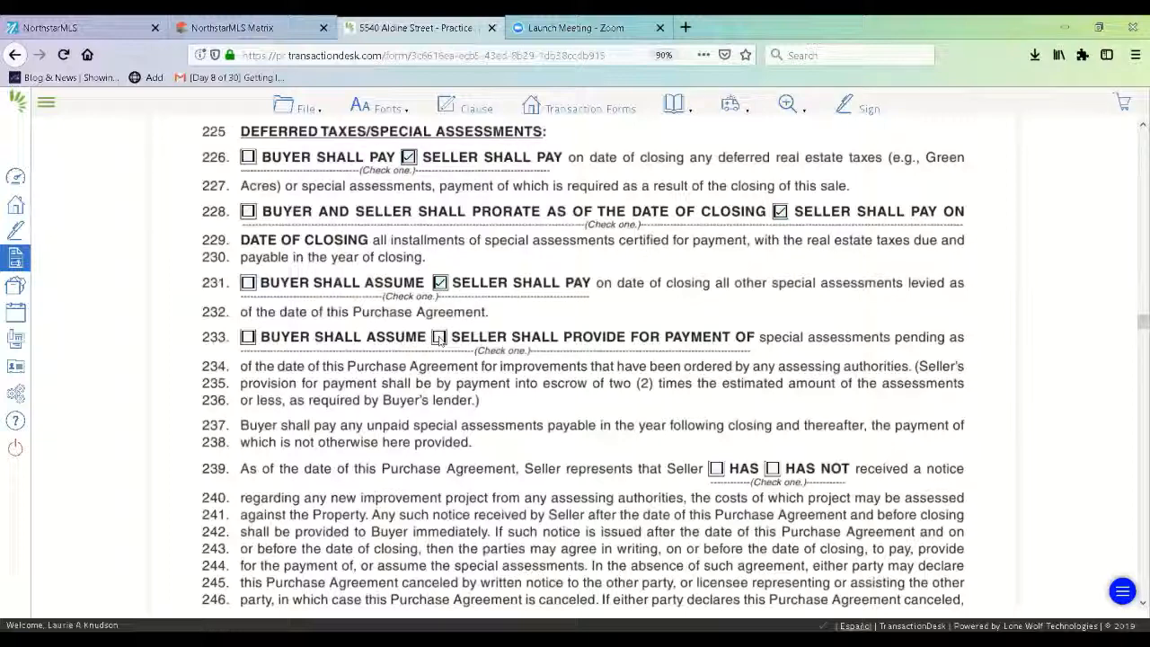
{"action": "left_click", "coordinate": [439, 337]}
{"action": "left_click", "coordinate": [776, 471]}
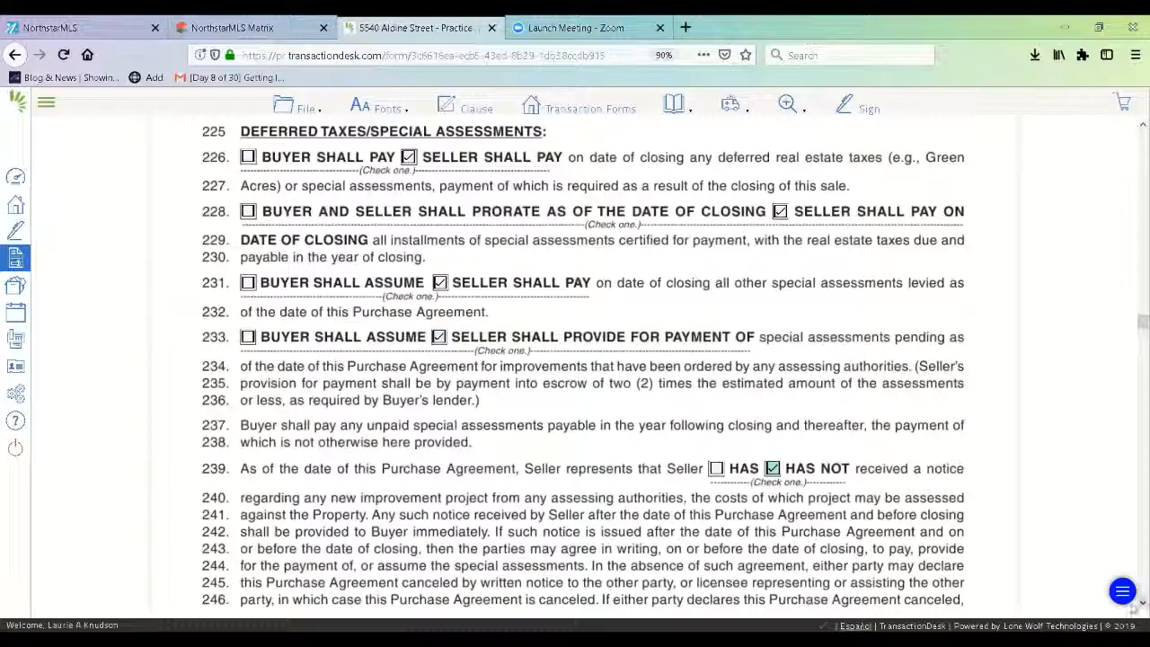
{"action": "scroll", "coordinate": [1133, 607], "scroll_direction": "down", "scroll_amount": 3}
{"action": "scroll", "coordinate": [1134, 607], "scroll_direction": "down", "scroll_amount": 5}
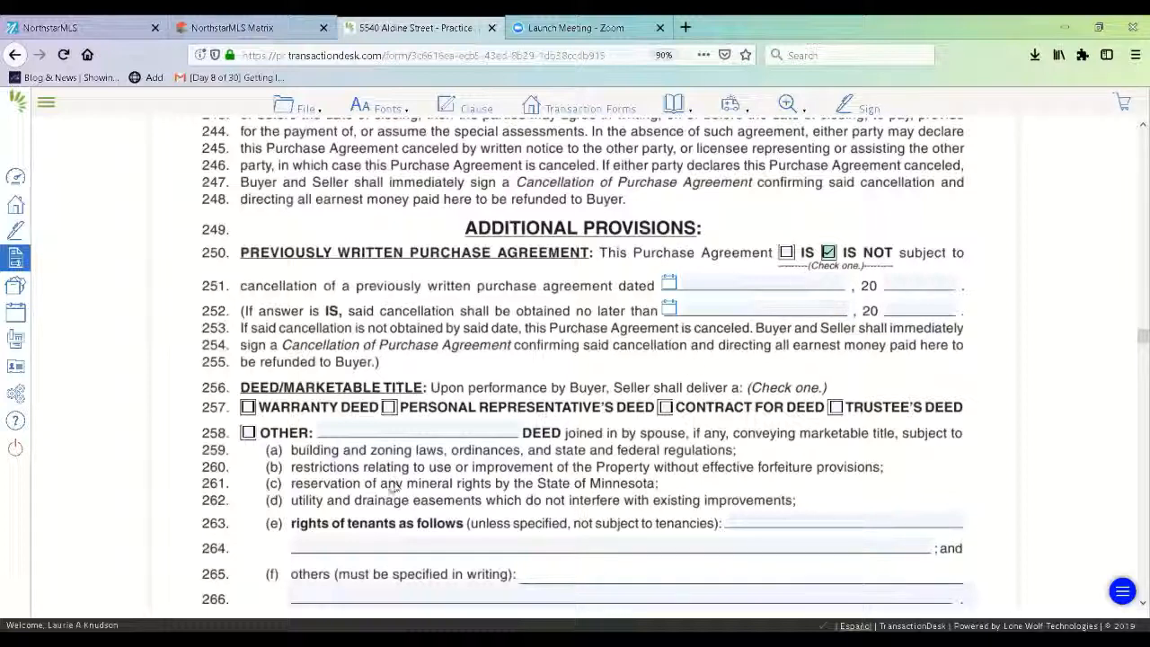
- Choose Warranty Deed on line 257 and set possession to Immediately After Closing
{"action": "left_click", "coordinate": [251, 407]}
{"action": "left_click", "coordinate": [1141, 603]}
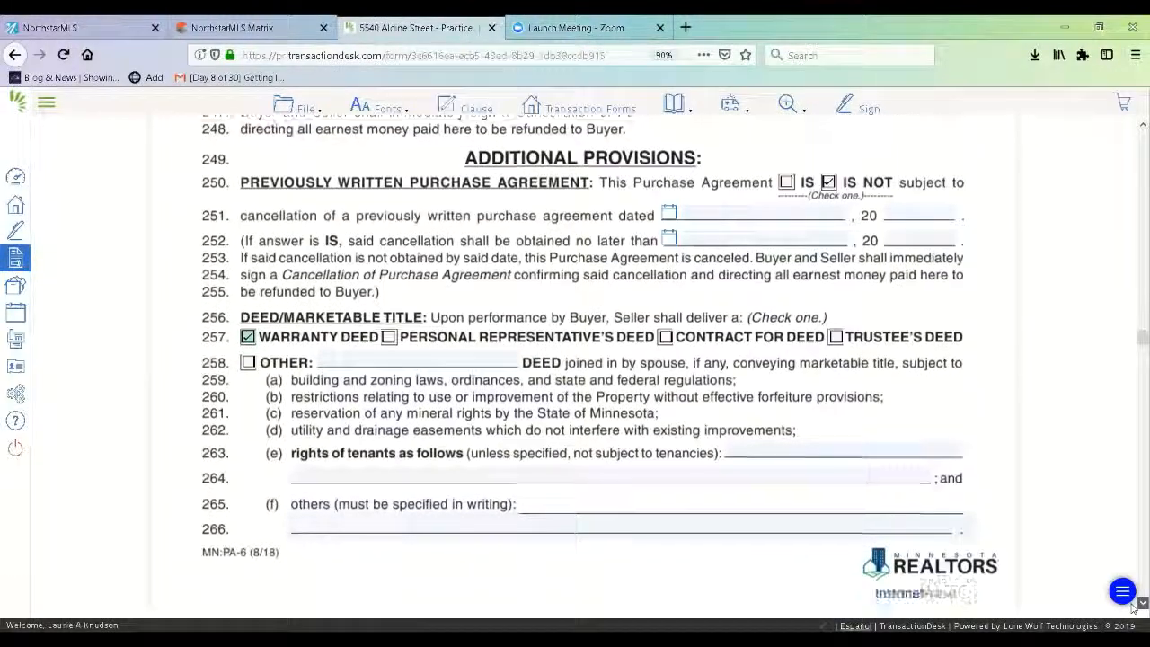
{"action": "scroll", "coordinate": [496, 376], "scroll_direction": "down", "scroll_amount": 7}
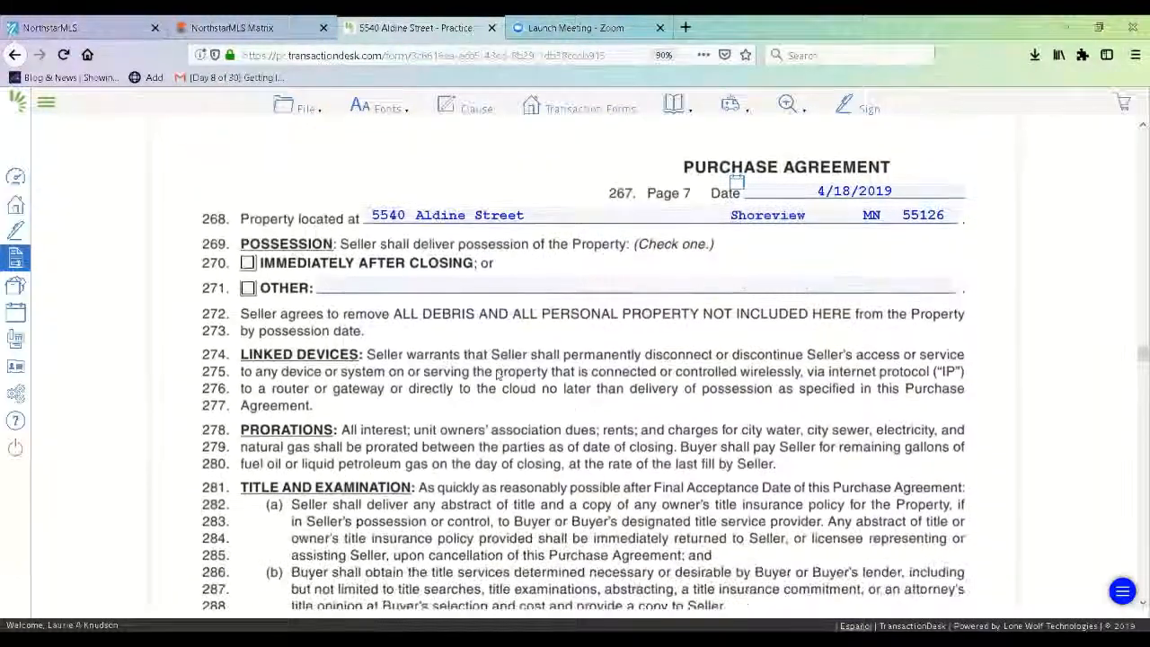
{"action": "left_click", "coordinate": [248, 262]}
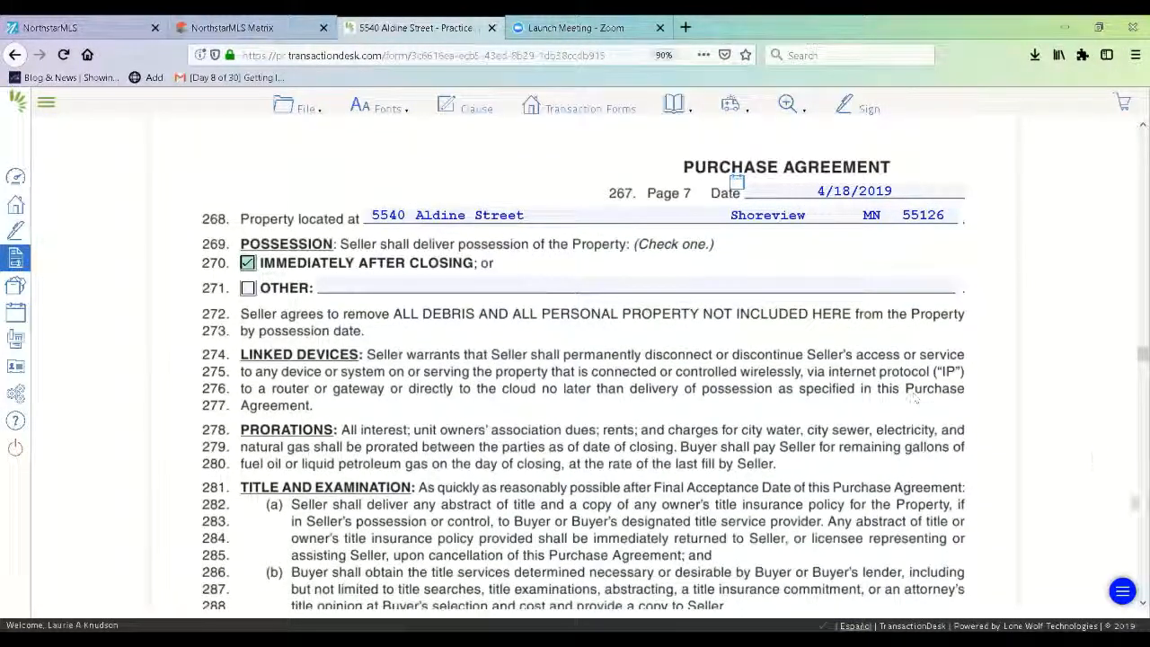
{"action": "left_click", "coordinate": [1142, 603]}
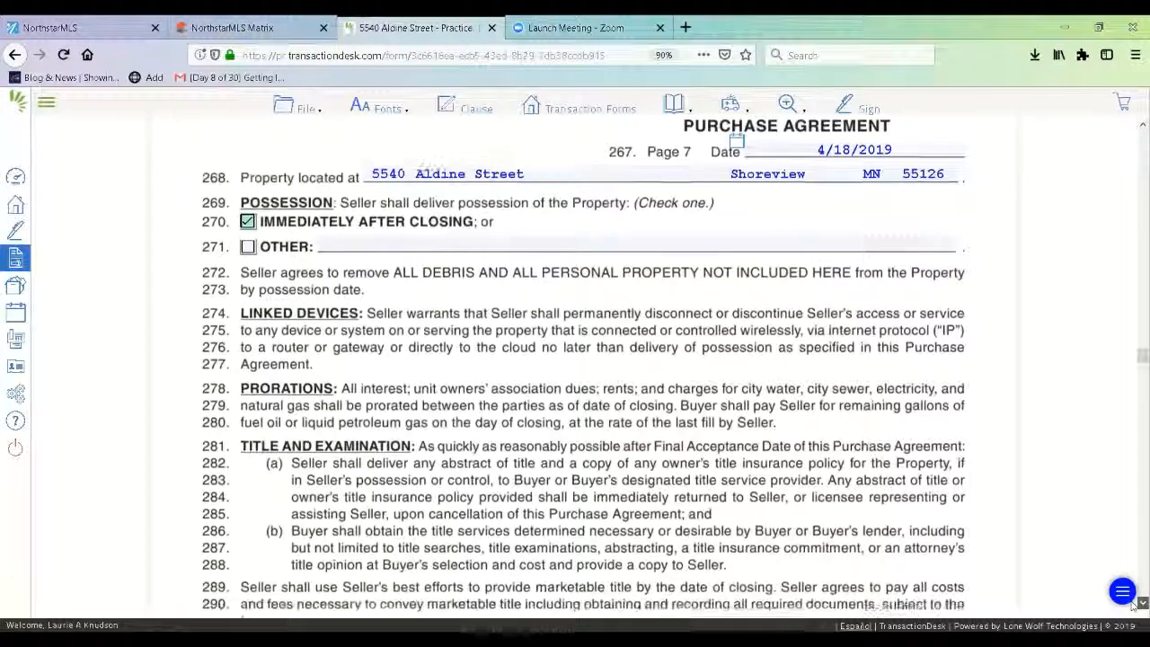
- Tick line 359 to record the Buyer received the Seller's Property Disclosure Statement
{"action": "scroll", "coordinate": [1134, 606], "scroll_direction": "down", "scroll_amount": 5}
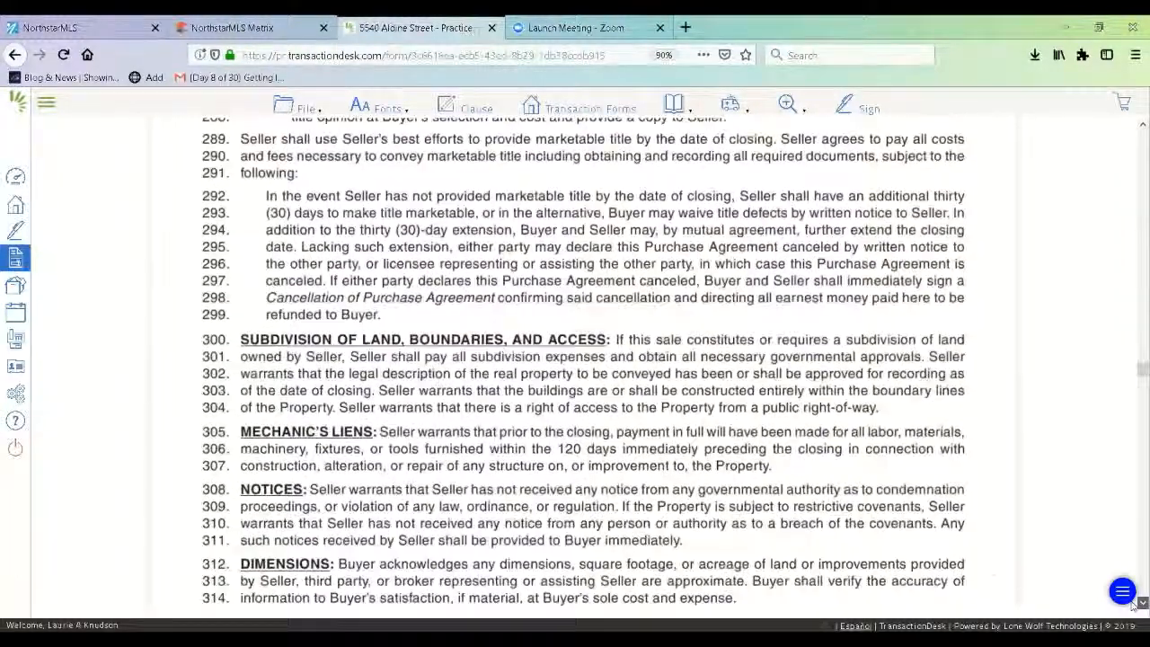
{"action": "scroll", "coordinate": [1133, 606], "scroll_direction": "down", "scroll_amount": 5}
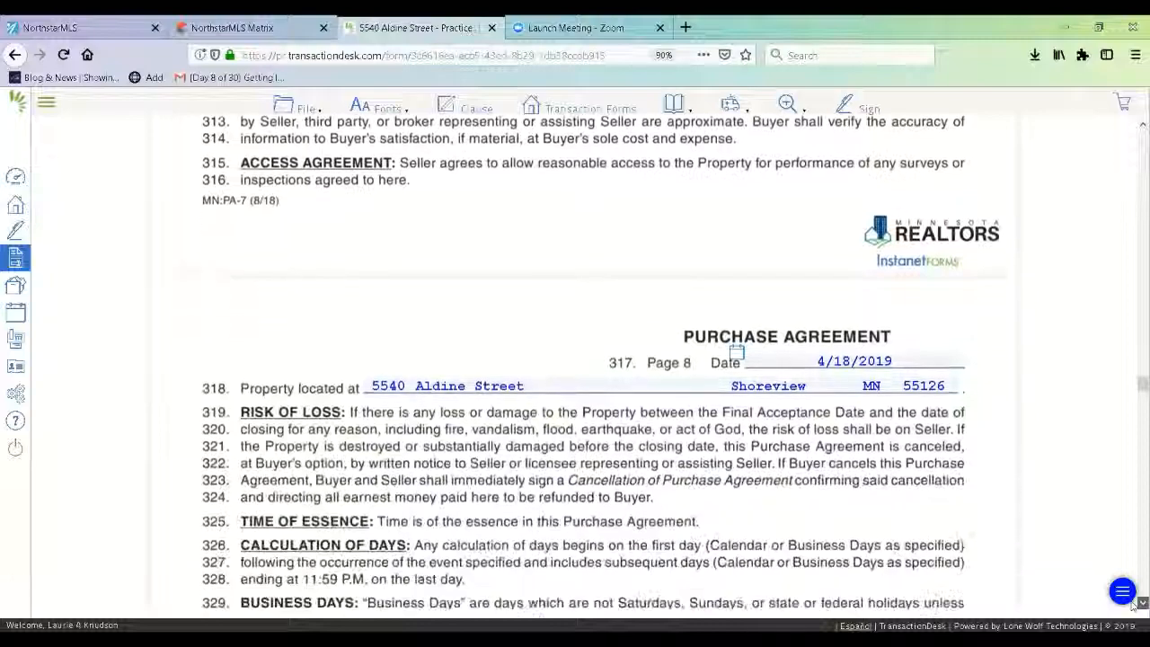
{"action": "scroll", "coordinate": [1134, 606], "scroll_direction": "down", "scroll_amount": 3}
{"action": "scroll", "coordinate": [1133, 606], "scroll_direction": "down", "scroll_amount": 1}
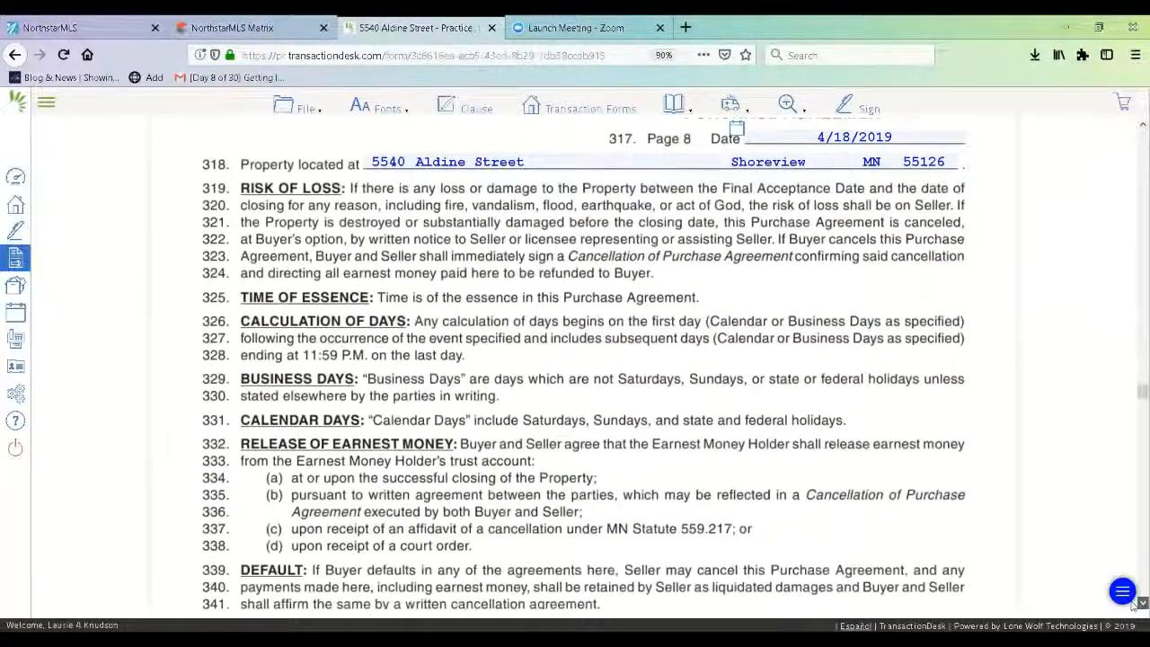
{"action": "scroll", "coordinate": [1134, 606], "scroll_direction": "down", "scroll_amount": 5}
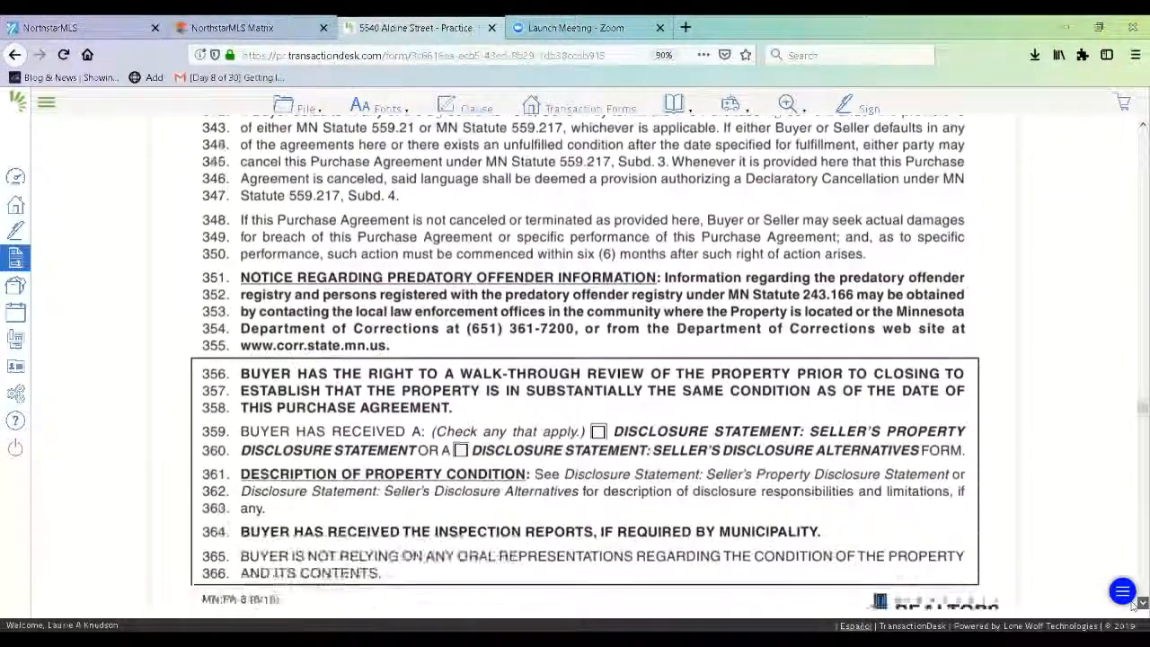
{"action": "scroll", "coordinate": [1134, 607], "scroll_direction": "down", "scroll_amount": 1}
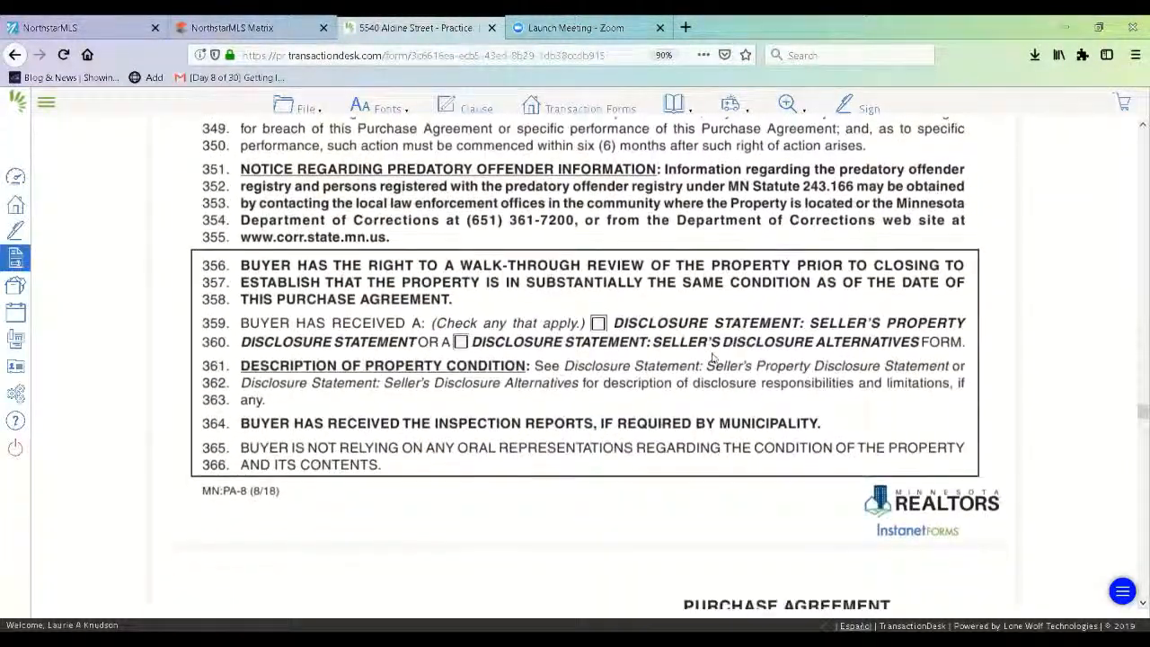
{"action": "left_click", "coordinate": [598, 323]}
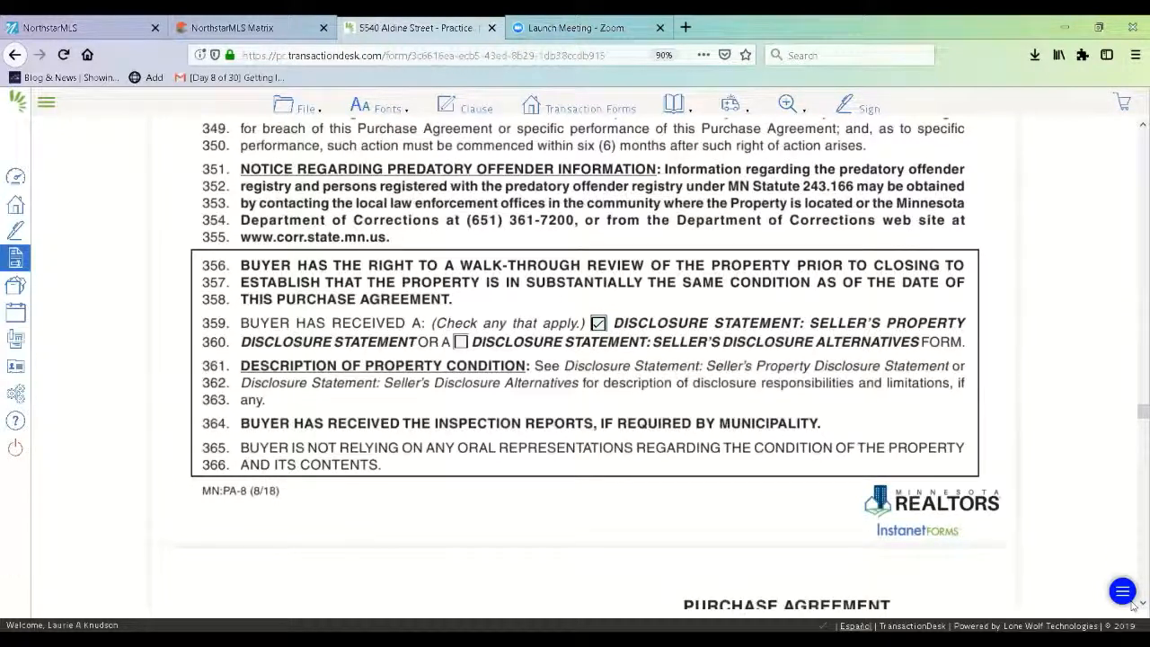
{"action": "scroll", "coordinate": [1133, 606], "scroll_direction": "down", "scroll_amount": 2}
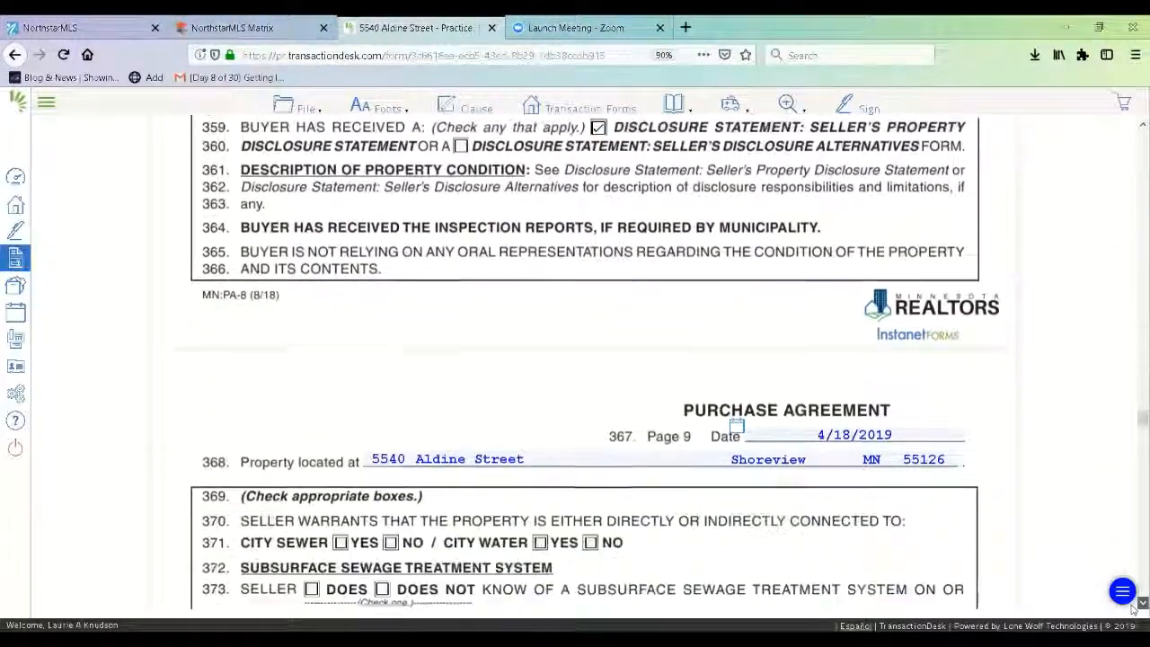
{"action": "scroll", "coordinate": [1133, 606], "scroll_direction": "down", "scroll_amount": 3}
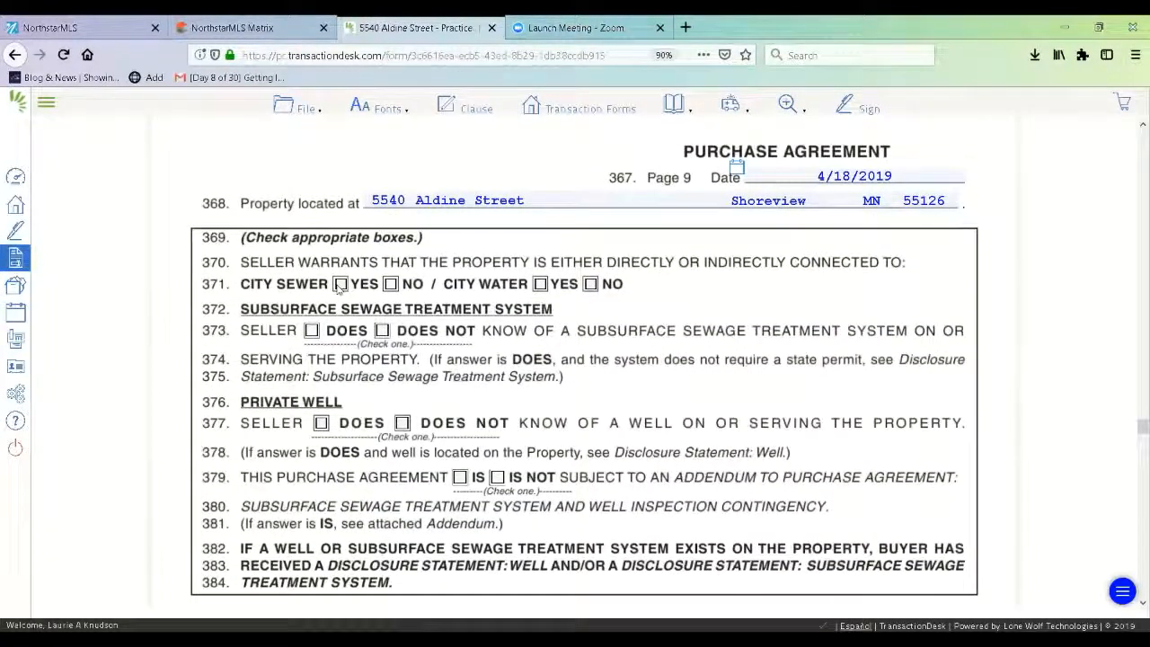
- Mark City Sewer and City Water YES, DOES NOT on lines 373 and 377, IS NOT on 379
{"action": "left_click", "coordinate": [340, 284]}
{"action": "left_click", "coordinate": [539, 284]}
{"action": "left_click", "coordinate": [382, 331]}
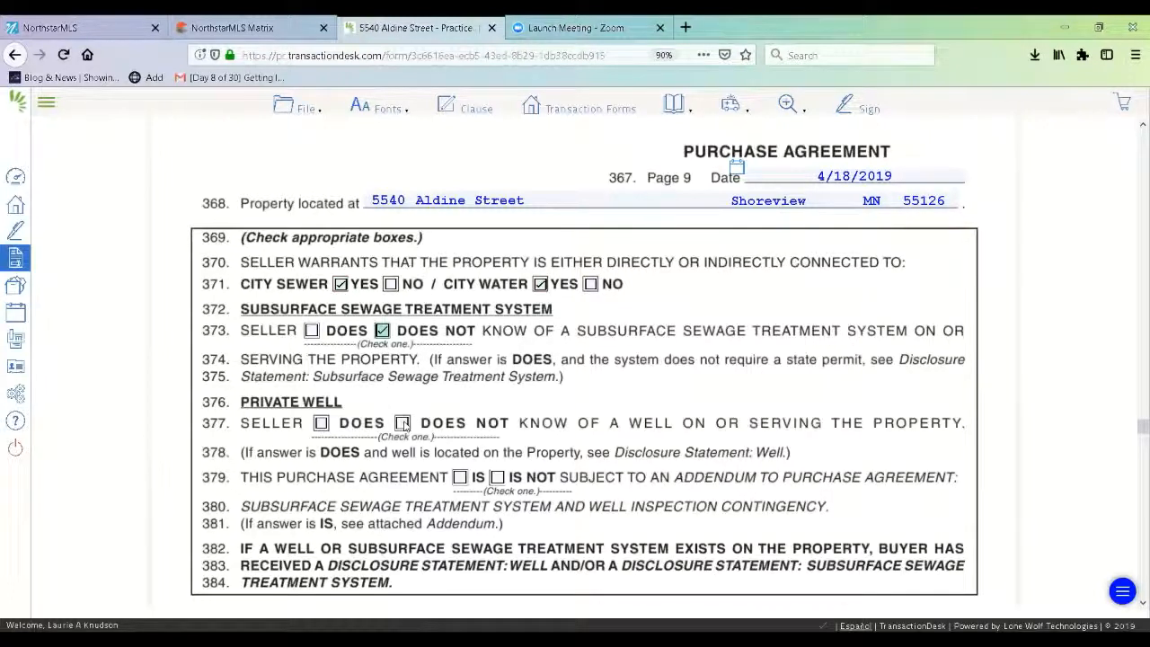
{"action": "left_click", "coordinate": [402, 423]}
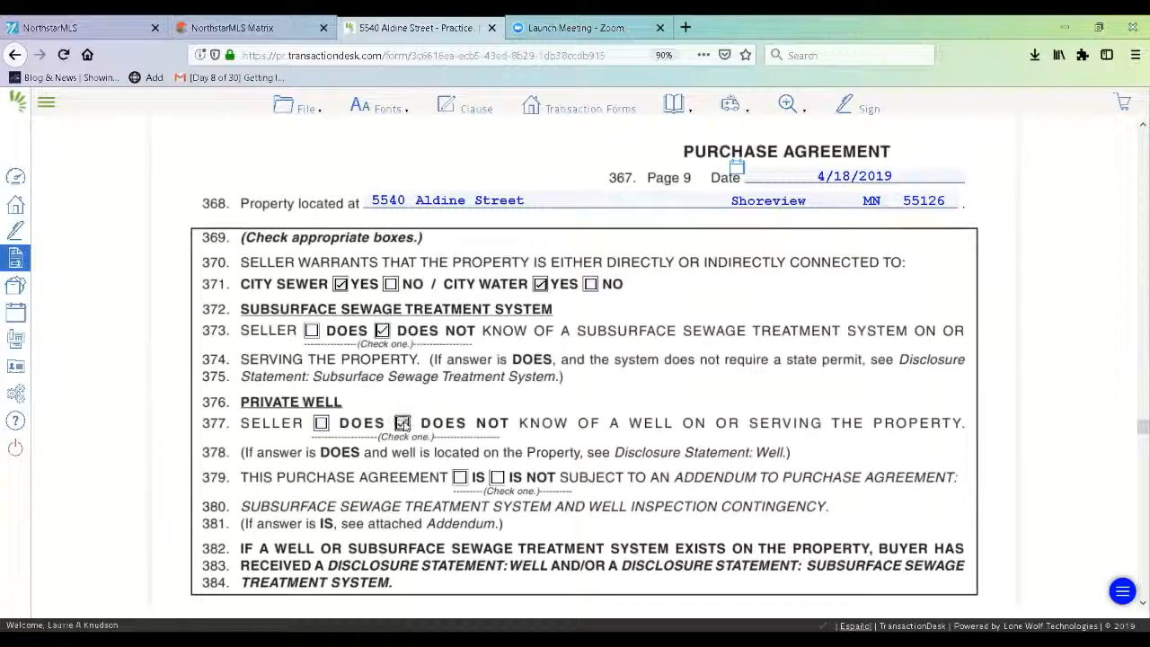
{"action": "left_click", "coordinate": [496, 477]}
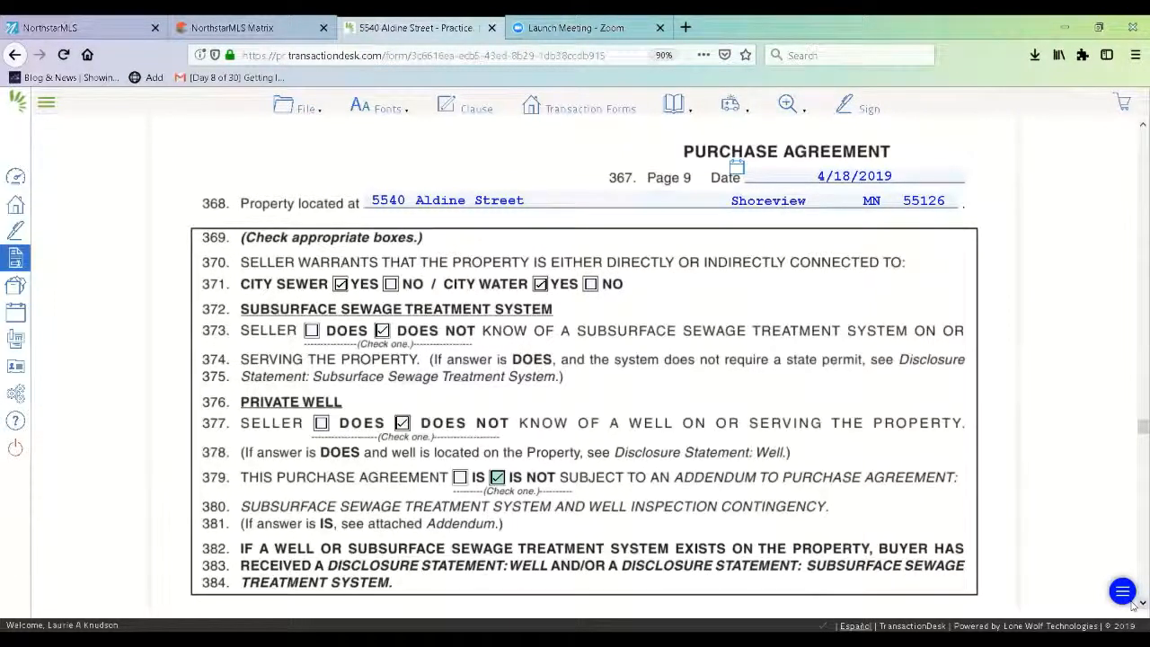
{"action": "scroll", "coordinate": [1133, 607], "scroll_direction": "down", "scroll_amount": 5}
{"action": "scroll", "coordinate": [1133, 607], "scroll_direction": "down", "scroll_amount": 3}
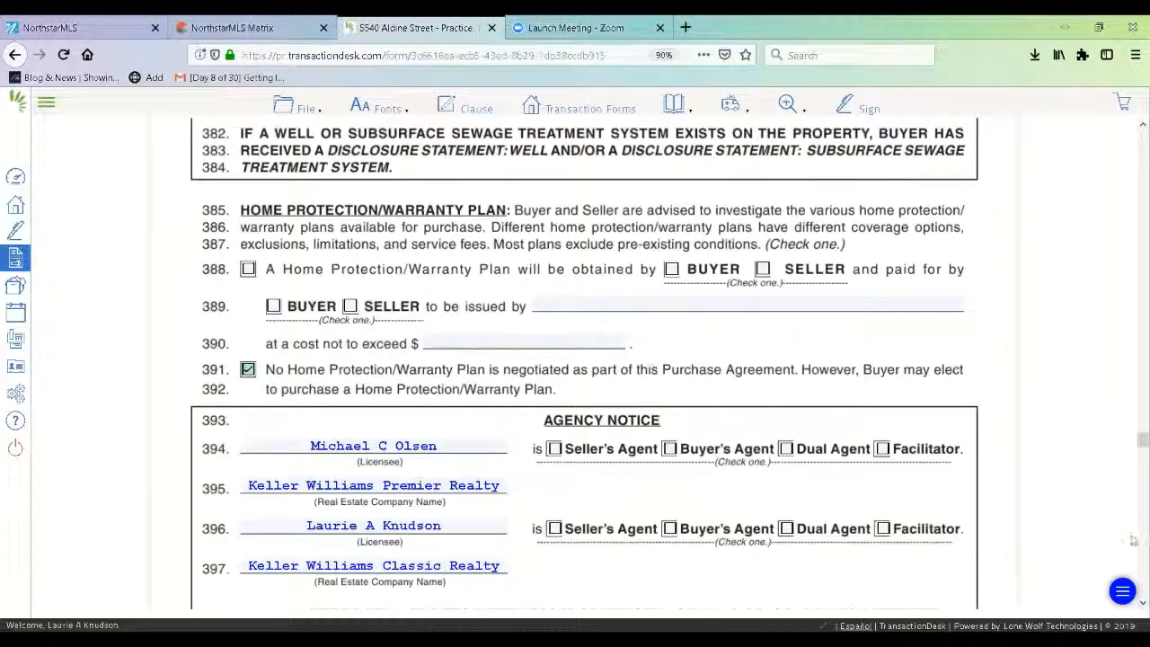
- Mark line 394's licensee as Seller's Agent in the Agency Notice
{"action": "left_click", "coordinate": [1132, 605]}
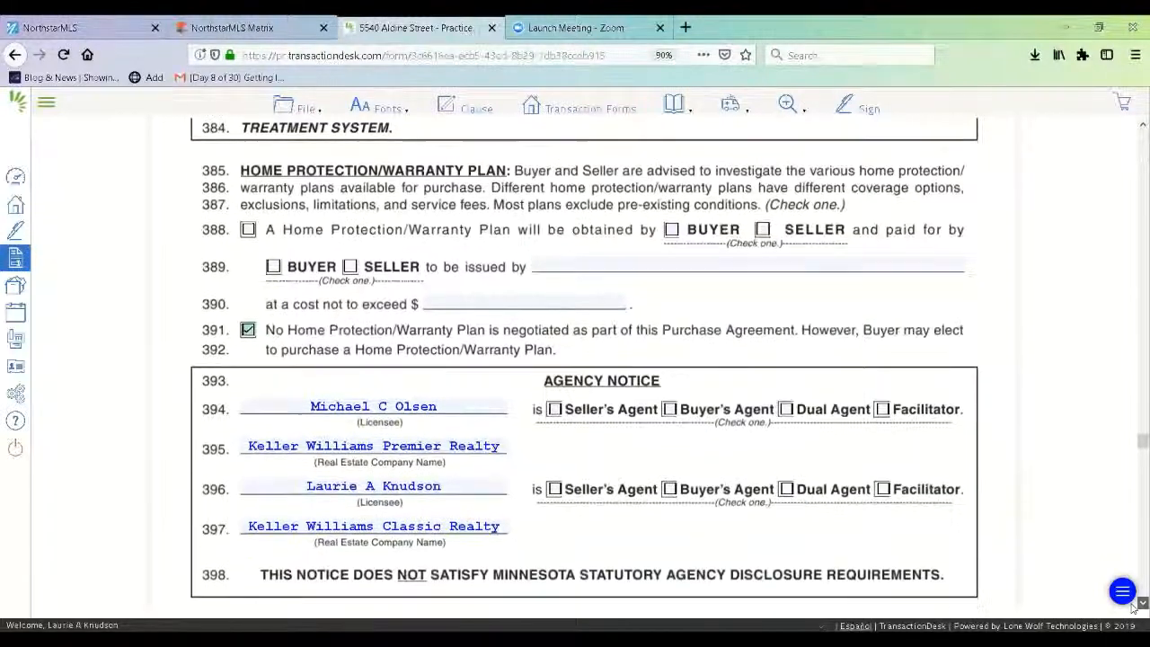
{"action": "left_click", "coordinate": [1132, 605]}
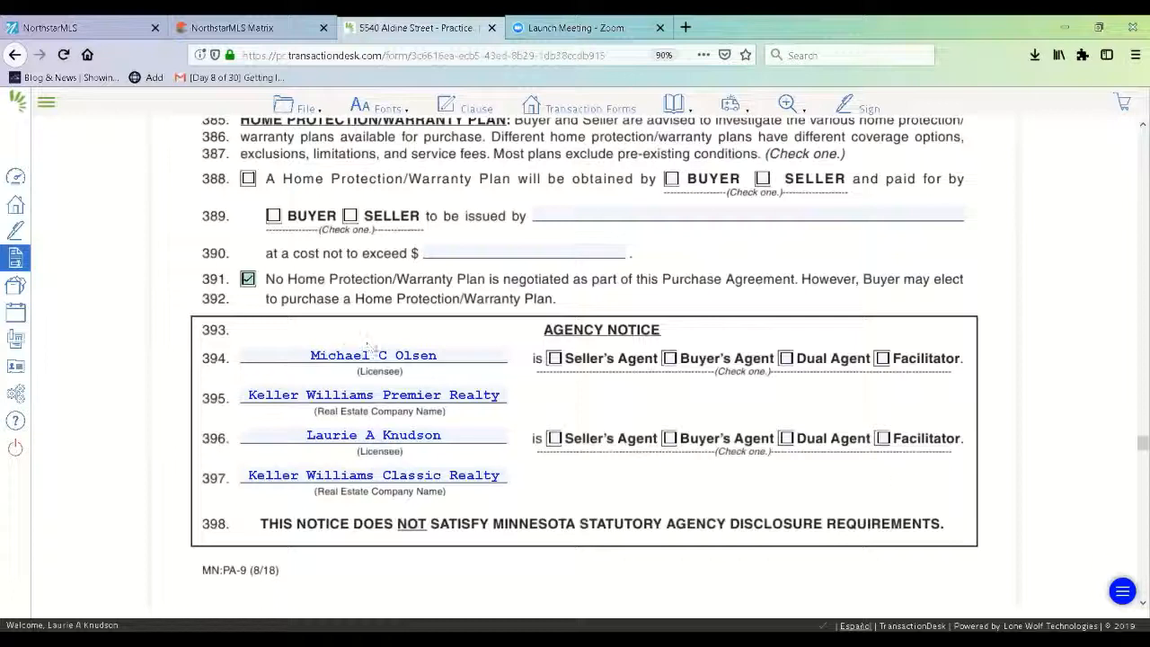
{"action": "left_click", "coordinate": [555, 358]}
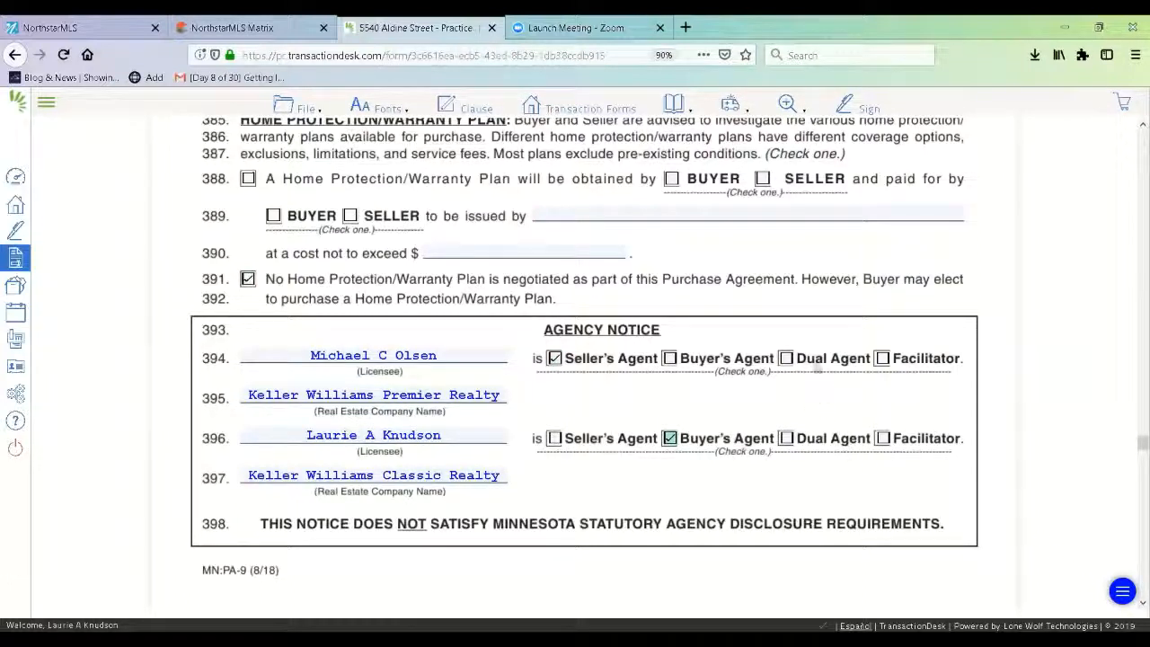
{"action": "scroll", "coordinate": [1132, 608], "scroll_direction": "down", "scroll_amount": 10}
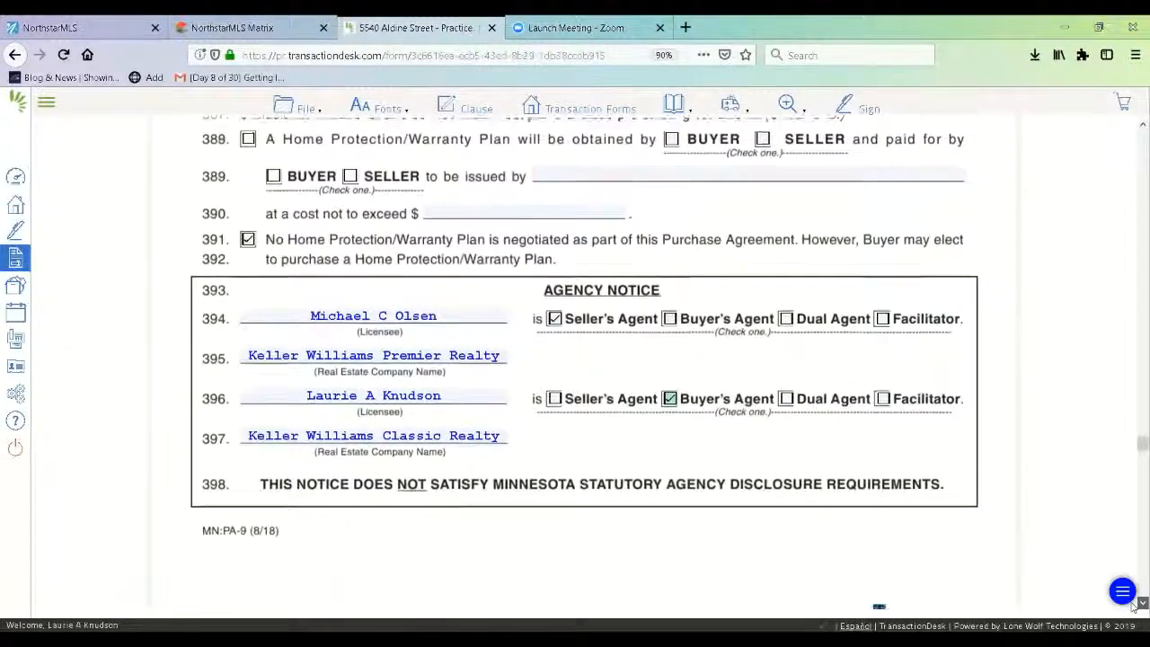
{"action": "scroll", "coordinate": [1132, 607], "scroll_direction": "down", "scroll_amount": 3}
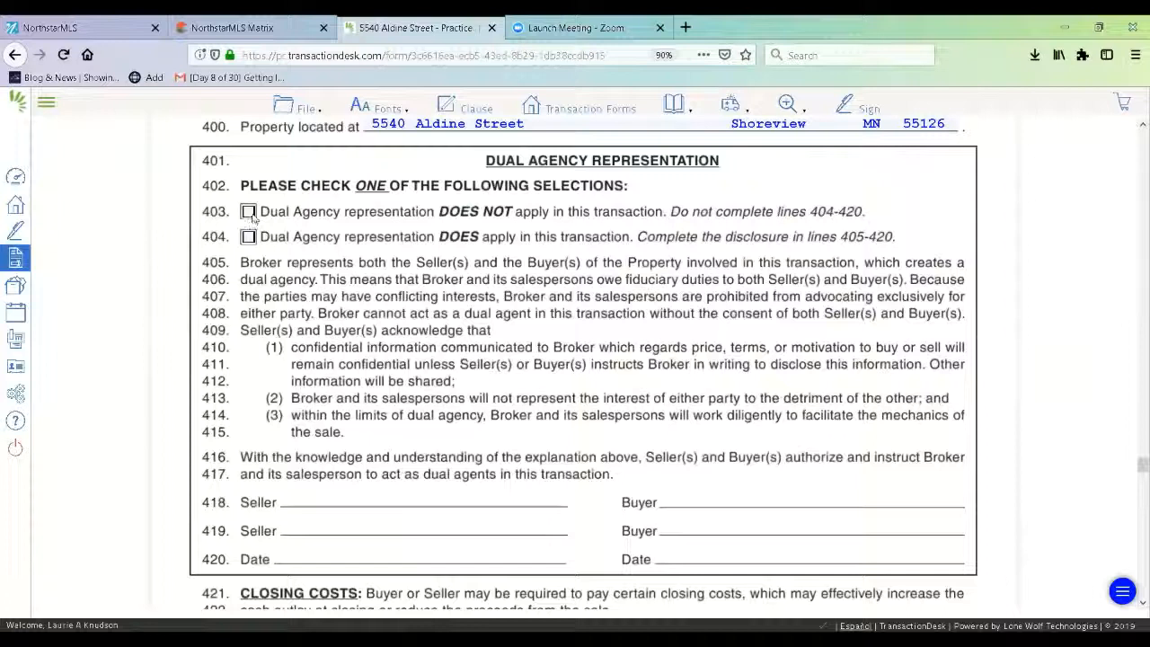
- Indicate dual agency does not apply and review the remaining pages to the Wire Fraud Alert
{"action": "left_click", "coordinate": [249, 213]}
{"action": "scroll", "coordinate": [1134, 607], "scroll_direction": "down", "scroll_amount": 3}
{"action": "scroll", "coordinate": [1134, 607], "scroll_direction": "down", "scroll_amount": 12}
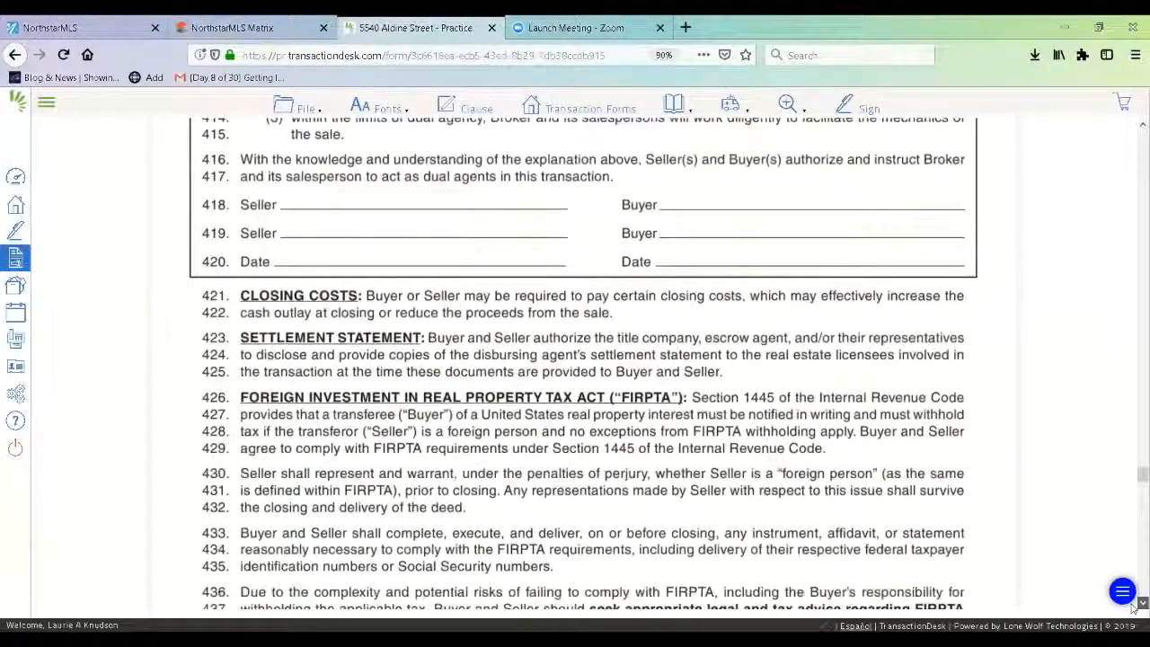
{"action": "scroll", "coordinate": [1134, 608], "scroll_direction": "down", "scroll_amount": 8}
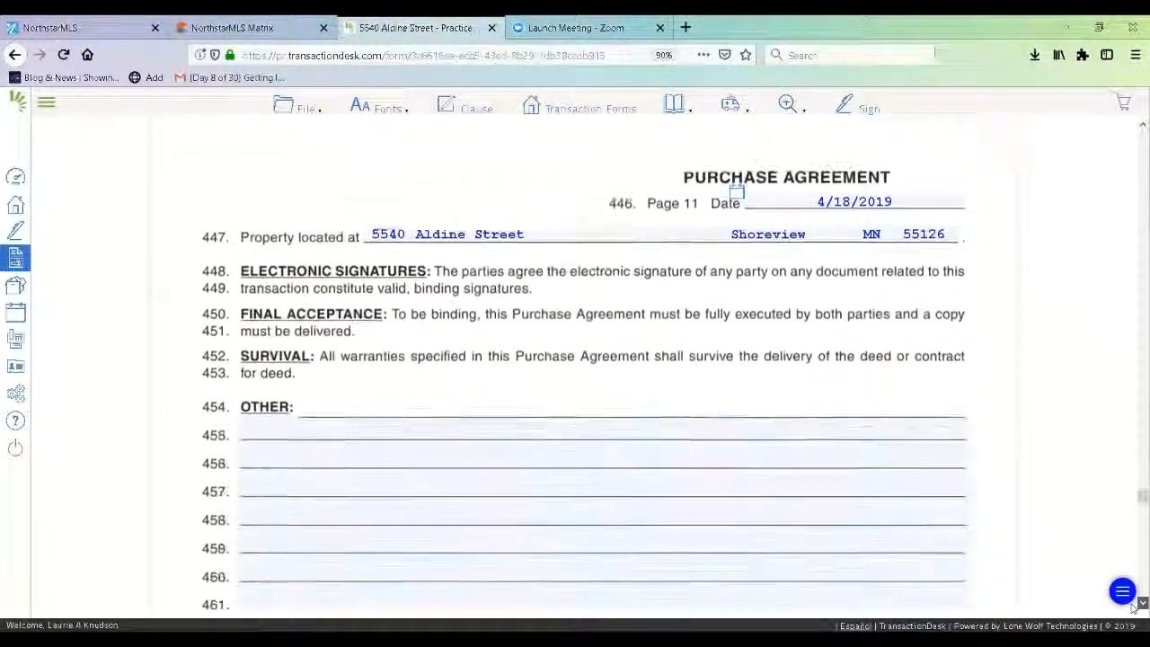
{"action": "scroll", "coordinate": [1134, 607], "scroll_direction": "down", "scroll_amount": 7}
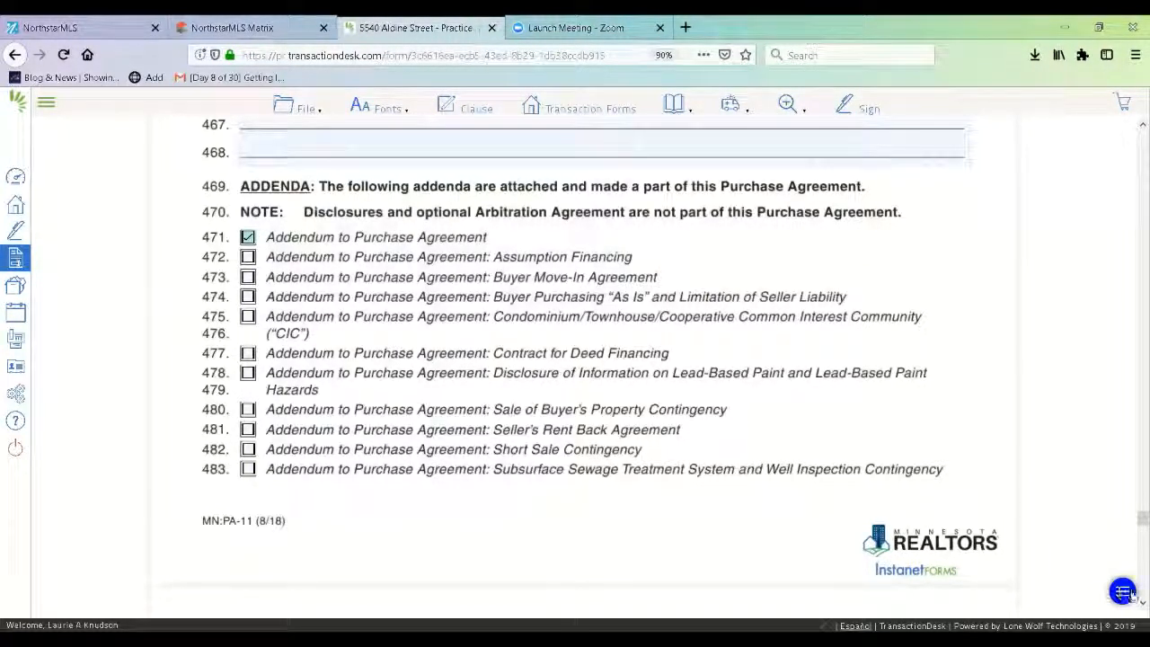
{"action": "scroll", "coordinate": [784, 418], "scroll_direction": "down", "scroll_amount": 10}
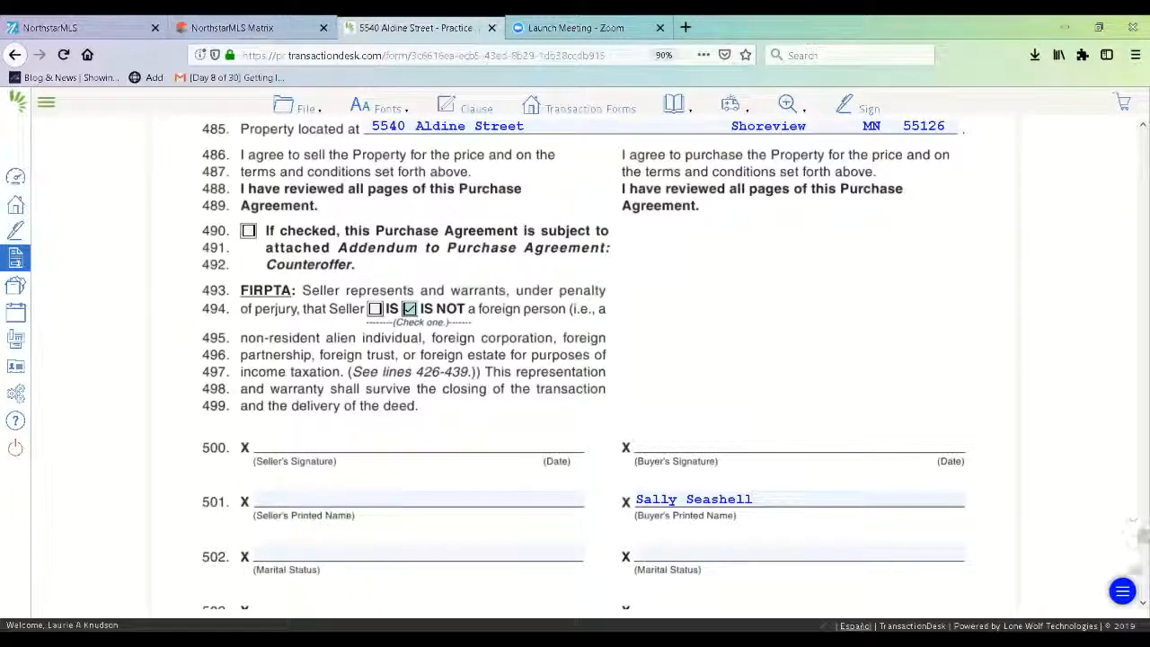
{"action": "scroll", "coordinate": [1133, 604], "scroll_direction": "down", "scroll_amount": 9}
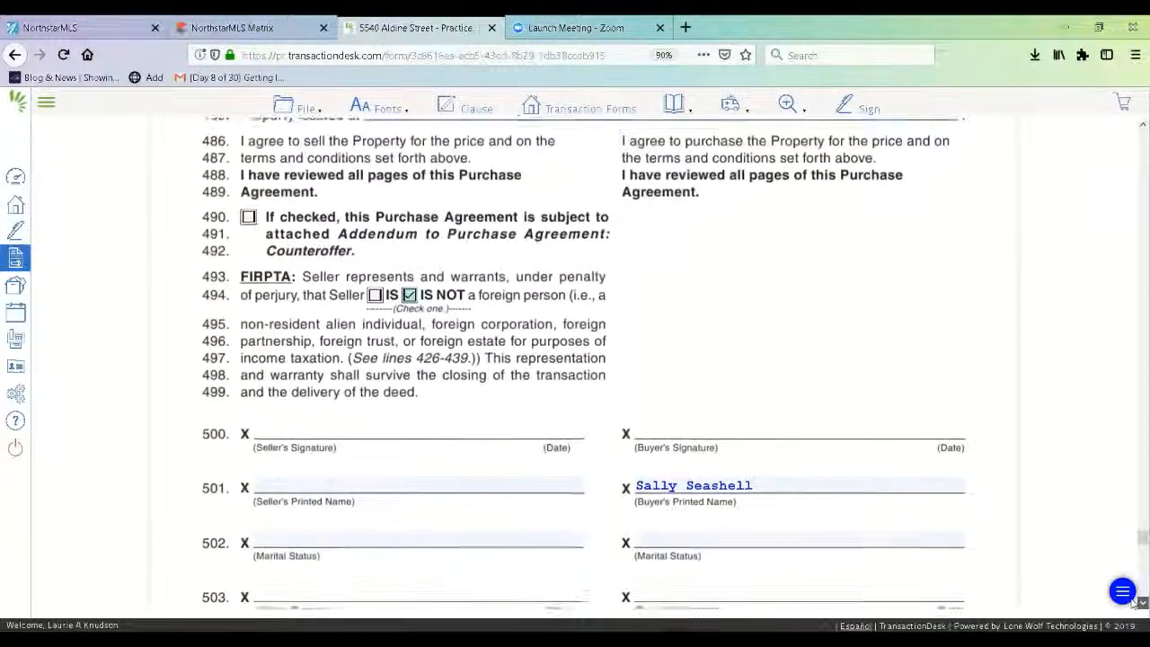
{"action": "scroll", "coordinate": [1133, 603], "scroll_direction": "down", "scroll_amount": 10}
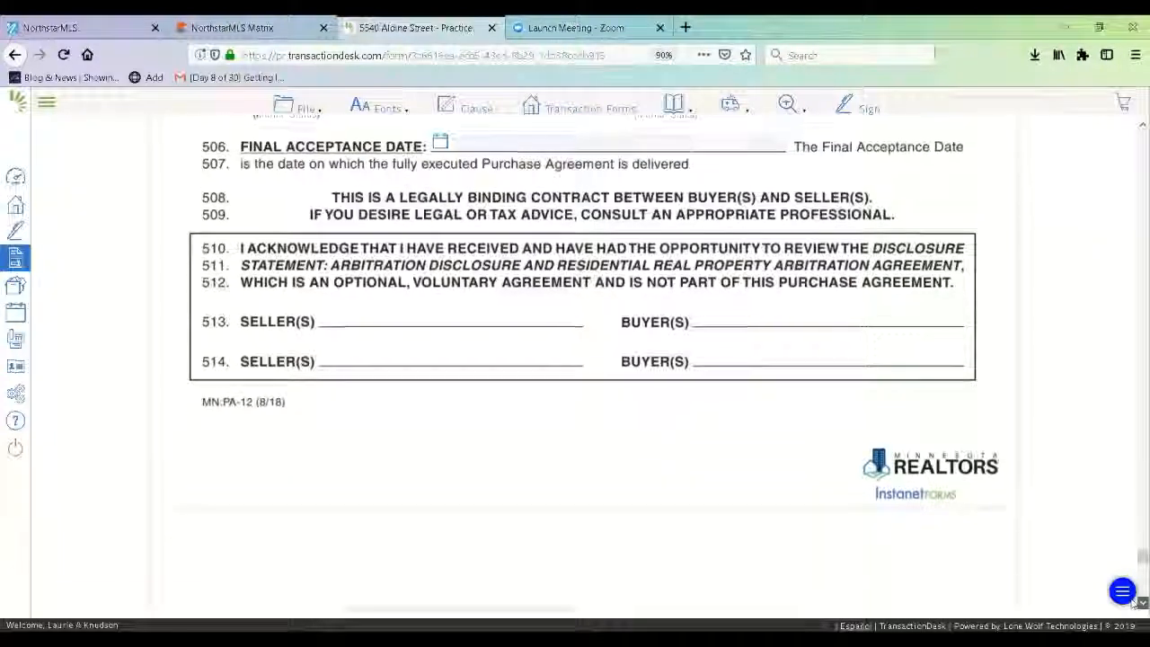
{"action": "scroll", "coordinate": [1134, 604], "scroll_direction": "down", "scroll_amount": 10}
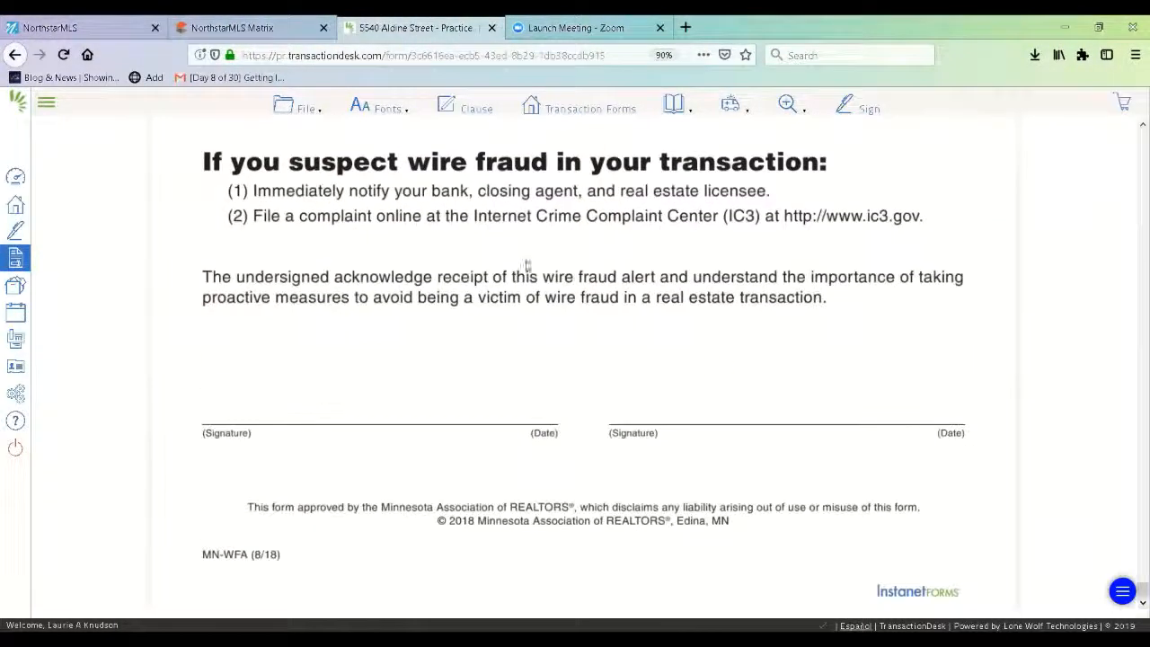
- Save the Purchase Agreement with File > Save and open the Transaction Forms list
{"action": "left_click", "coordinate": [306, 108]}
{"action": "mouse_move", "coordinate": [308, 213]}
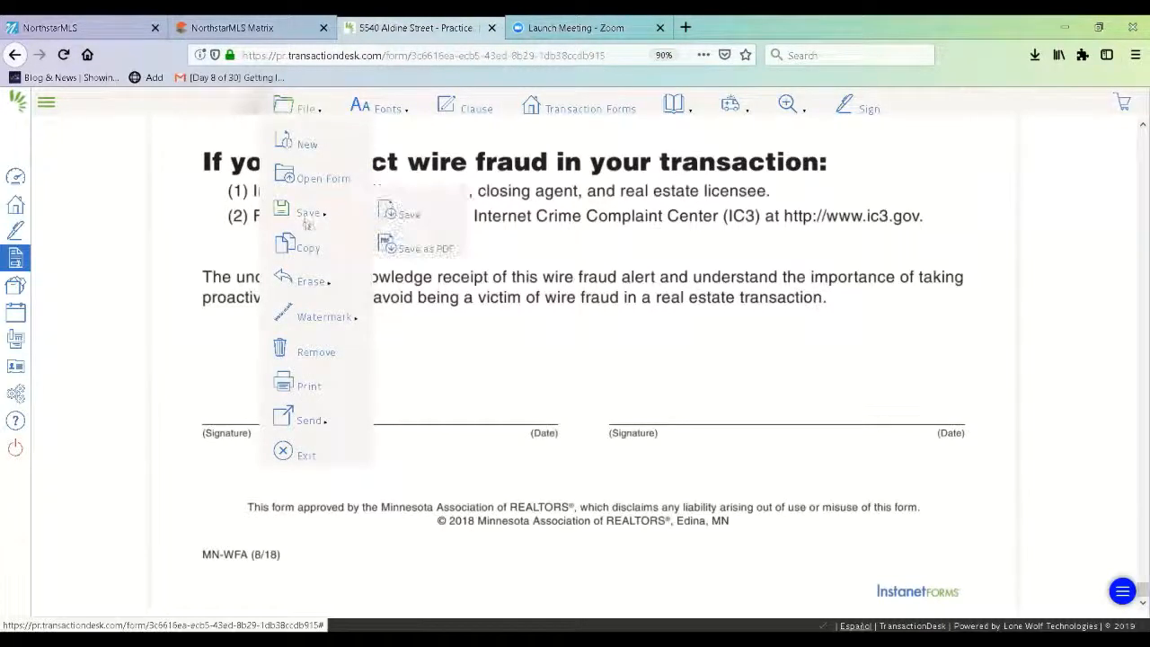
{"action": "left_click", "coordinate": [403, 220]}
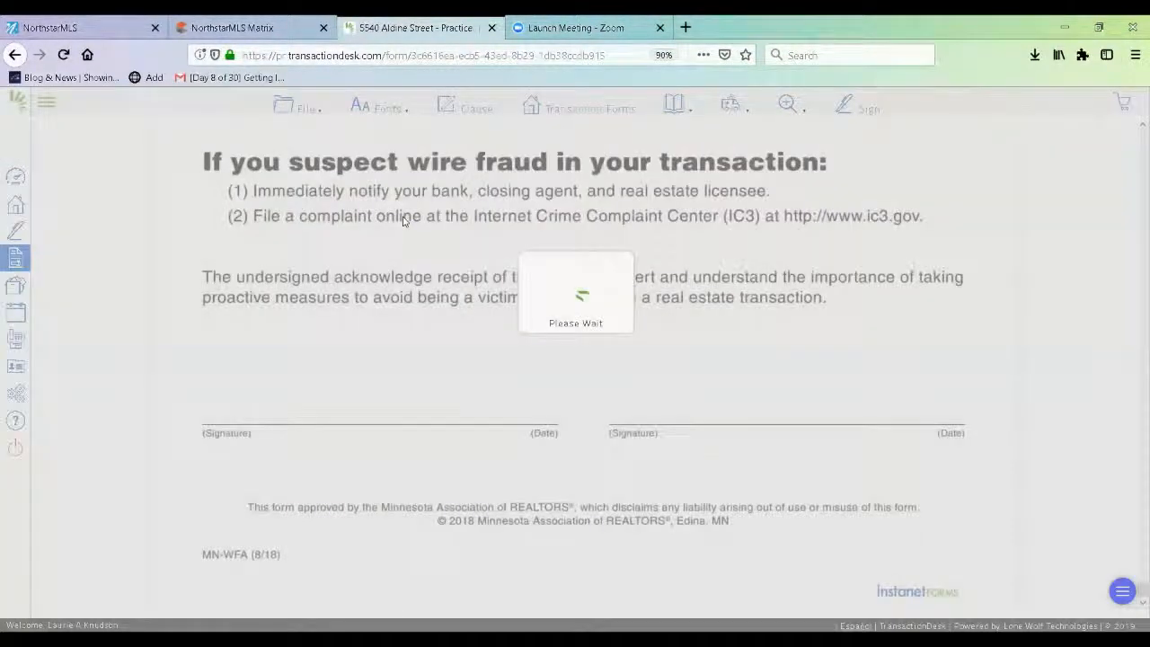
{"action": "left_click", "coordinate": [283, 108]}
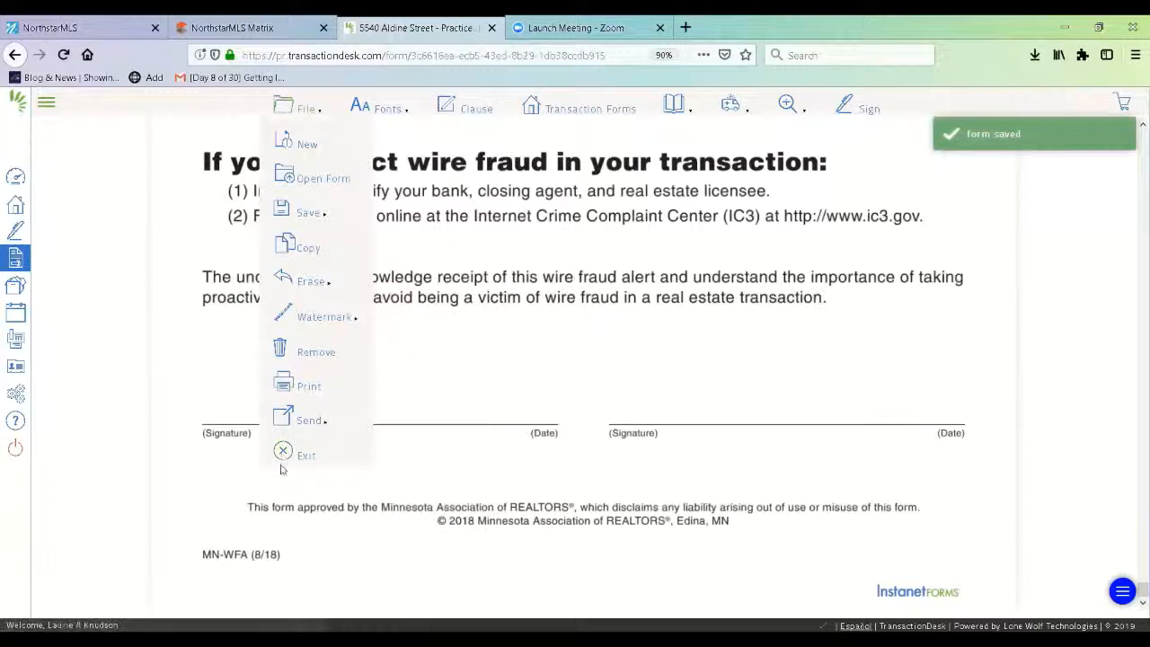
{"action": "mouse_move", "coordinate": [309, 420]}
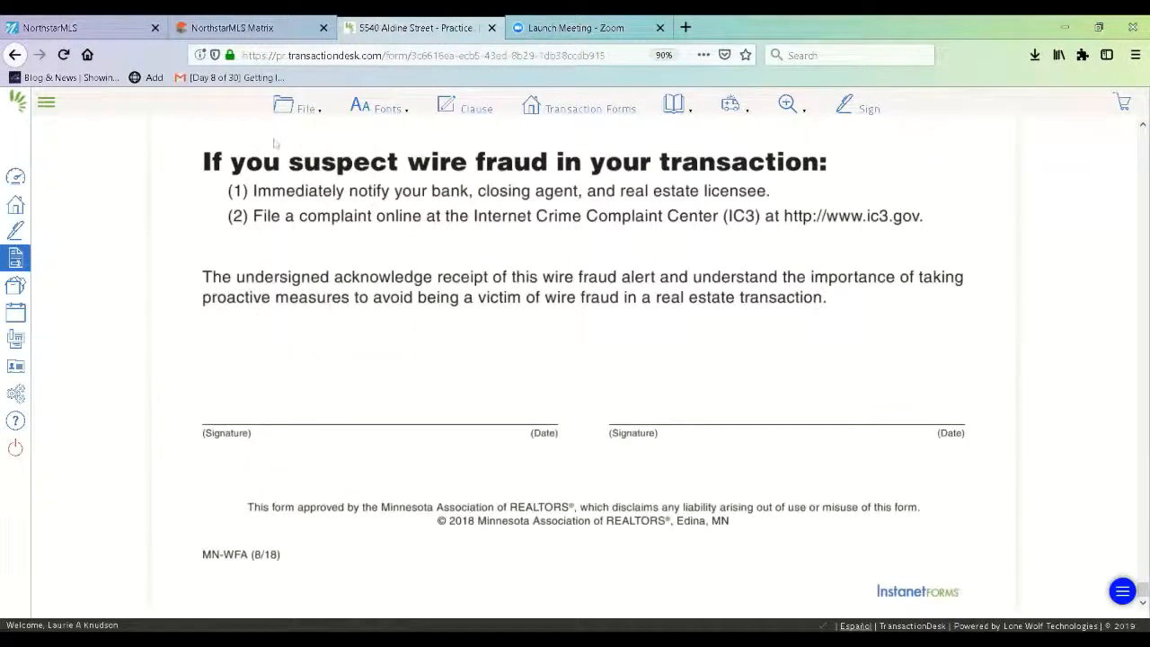
{"action": "left_click", "coordinate": [283, 108]}
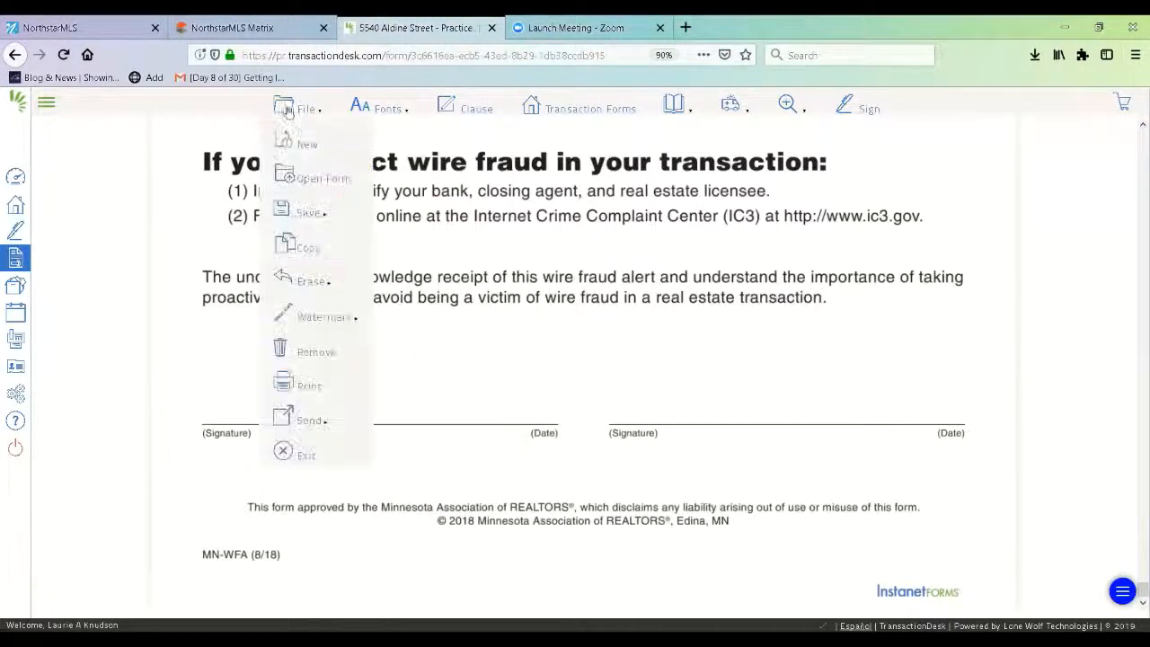
{"action": "left_click", "coordinate": [592, 112]}
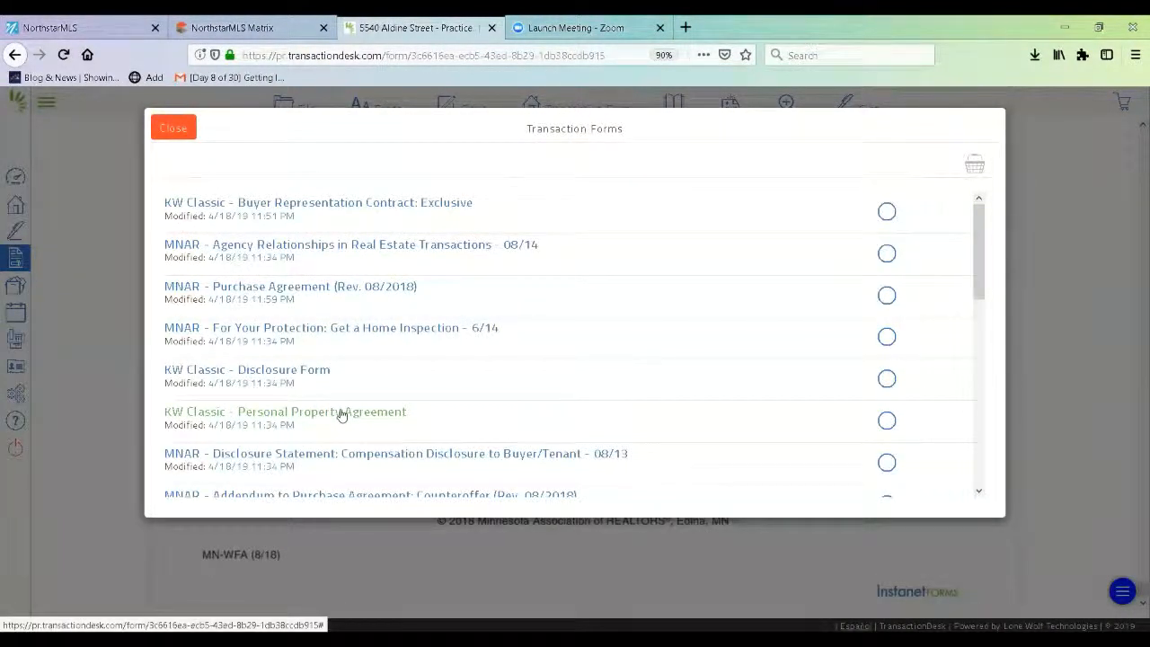
- Open the KW Classic - Personal Property Agreement and bring up clauses for its property box
{"action": "left_click", "coordinate": [342, 413]}
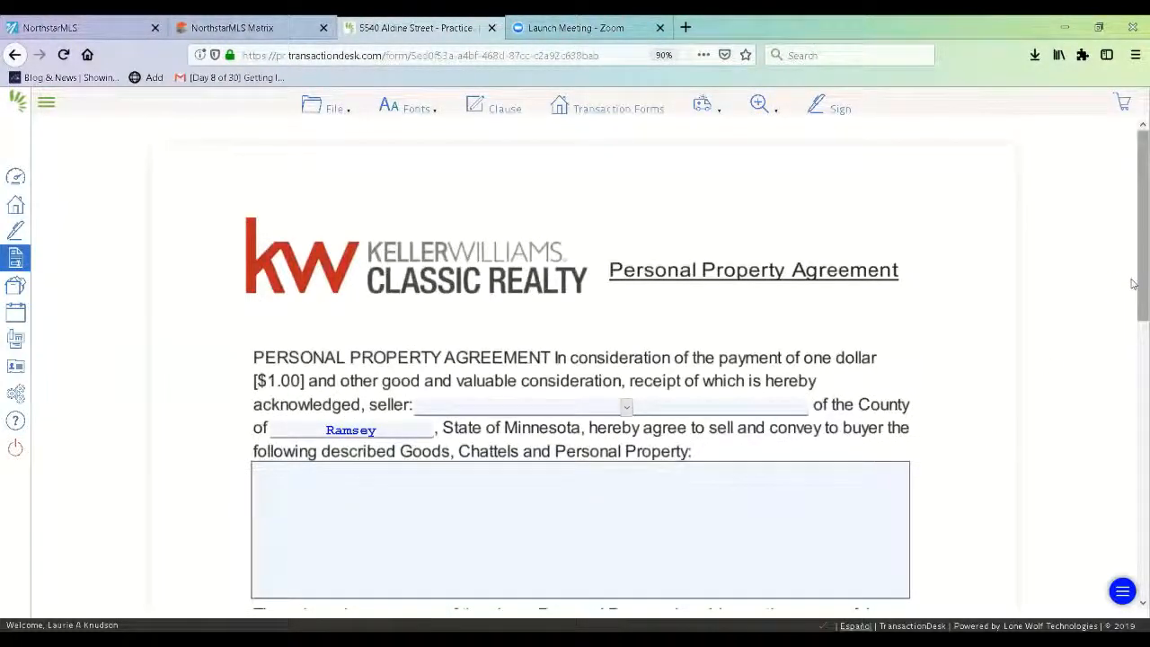
{"action": "scroll", "coordinate": [1132, 282], "scroll_direction": "down", "scroll_amount": 3}
{"action": "left_click", "coordinate": [583, 330]}
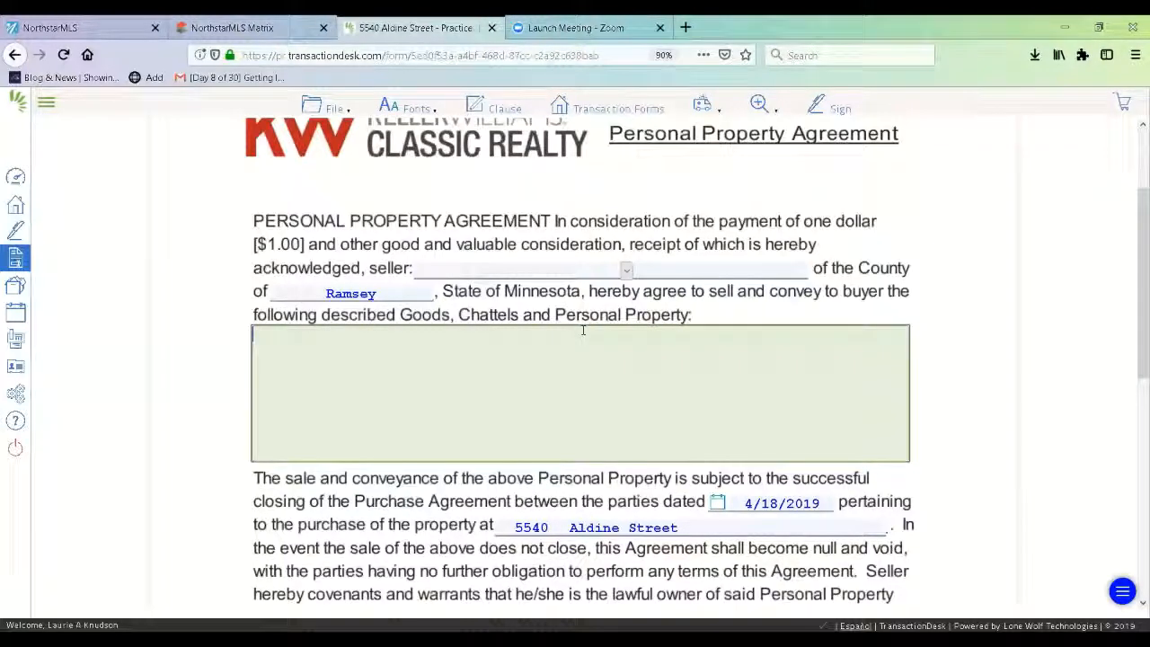
{"action": "left_click", "coordinate": [489, 108]}
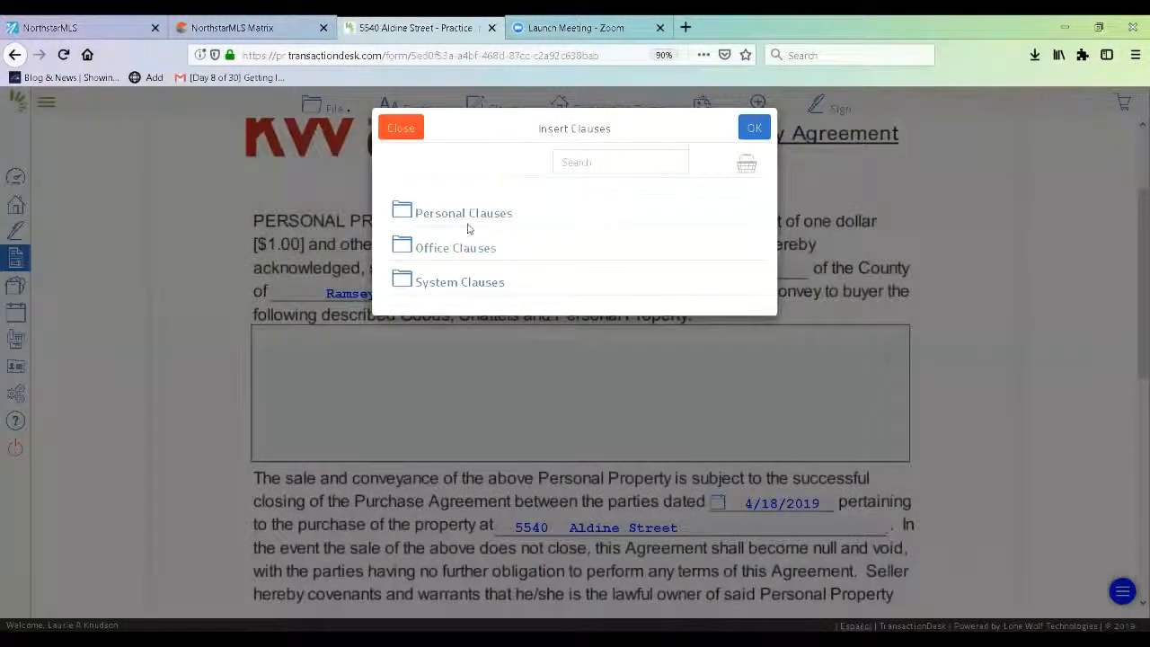
- Insert 'Standard inclusions of personal property' from the Personal Clauses folder
{"action": "left_click", "coordinate": [464, 212]}
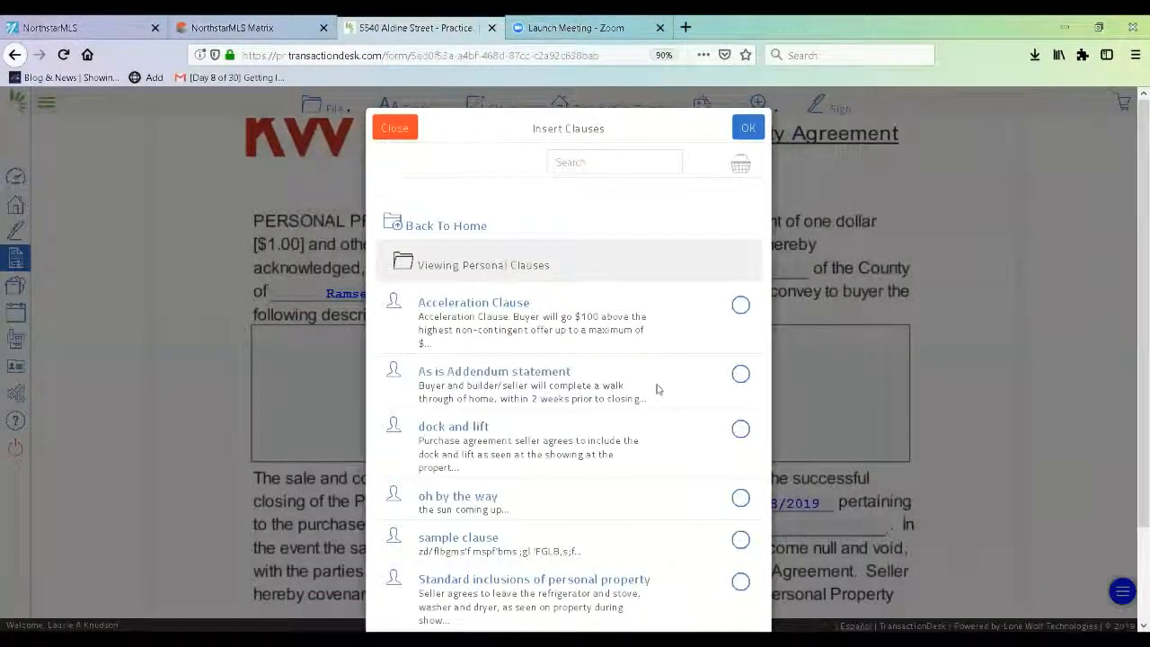
{"action": "left_click", "coordinate": [741, 583]}
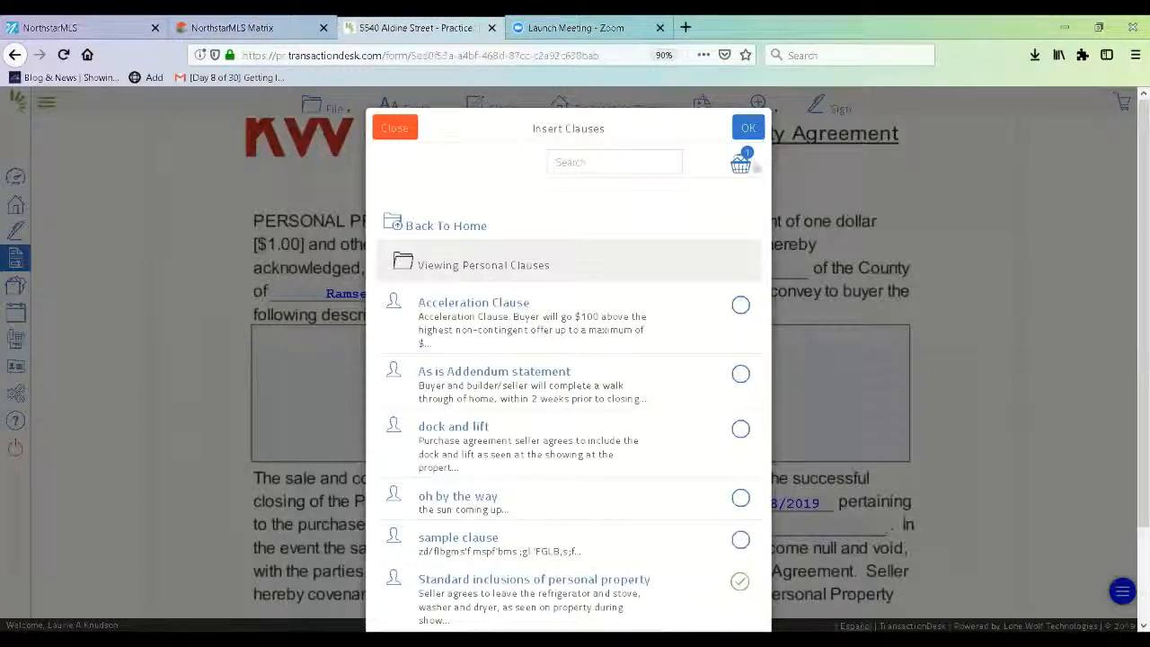
{"action": "left_click", "coordinate": [749, 129]}
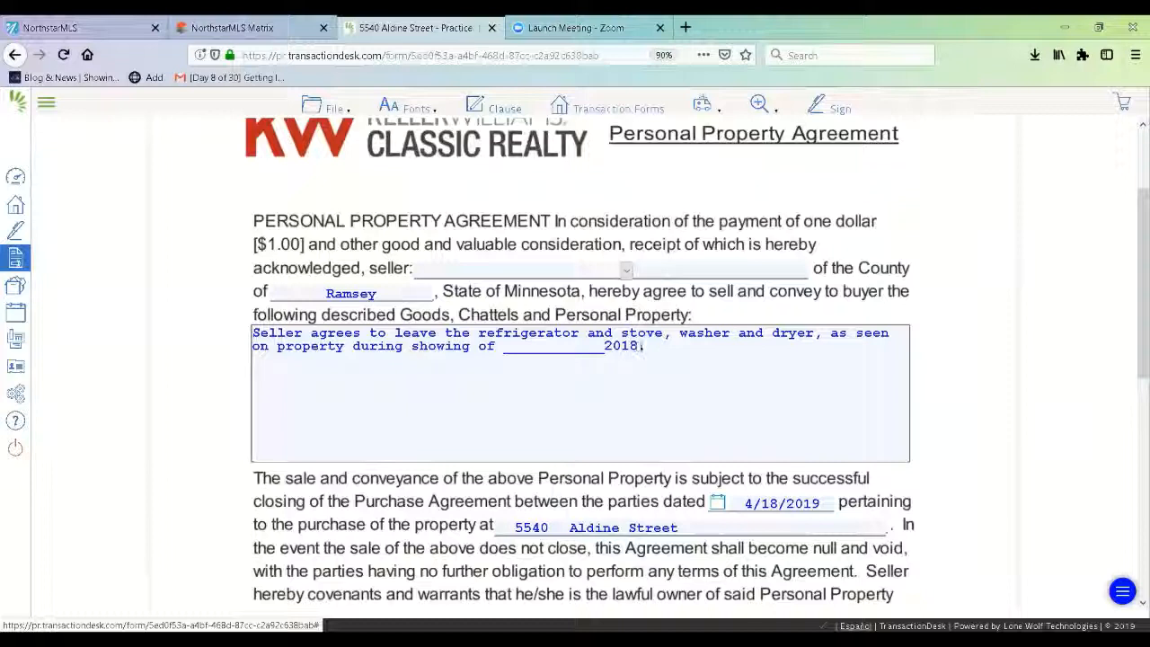
- Replace the clause's blank and 2018 with the showing date 4.18.19
{"action": "left_click", "coordinate": [642, 346]}
{"action": "key", "text": "BackSpace"}
{"action": "key", "text": "BackSpace"}
{"action": "key", "text": "BackSpace"}
{"action": "key", "text": "BackSpace"}
{"action": "key", "text": "BackSpace"}
{"action": "key", "text": "BackSpace"}
{"action": "key", "text": "BackSpace"}
{"action": "key", "text": "BackSpace"}
{"action": "key", "text": "BackSpace"}
{"action": "key", "text": "BackSpace"}
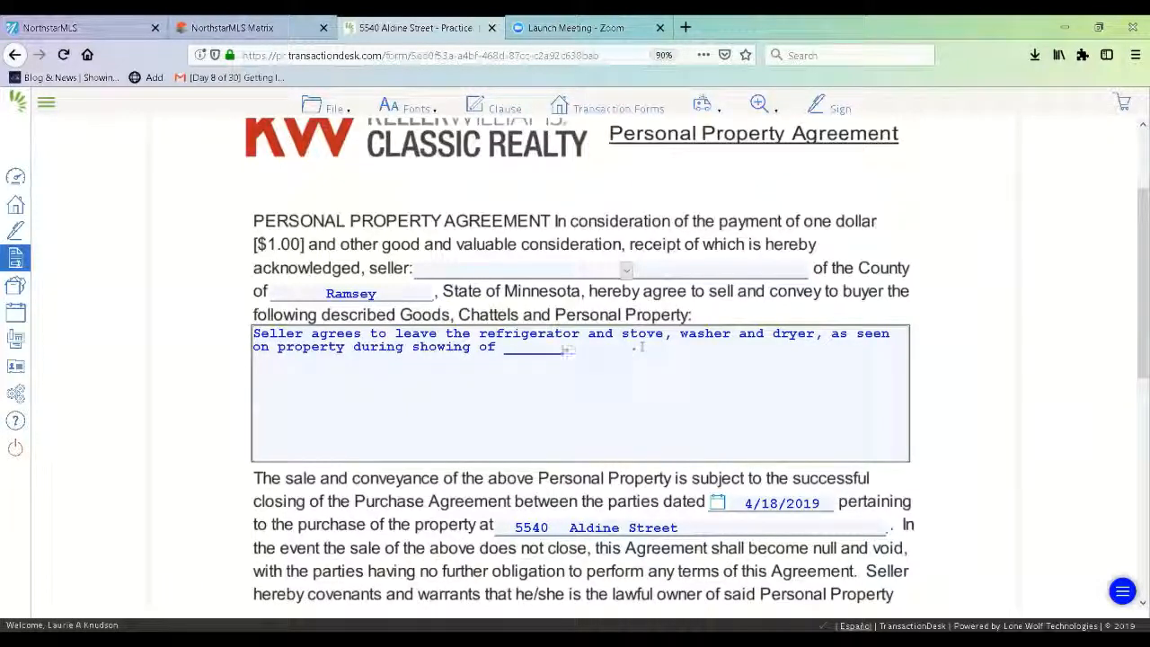
{"action": "key", "text": "BackSpace"}
{"action": "key", "text": "BackSpace"}
{"action": "key", "text": "BackSpace"}
{"action": "key", "text": "BackSpace"}
{"action": "key", "text": "BackSpace"}
{"action": "key", "text": "BackSpace"}
{"action": "key", "text": "BackSpace"}
{"action": "key", "text": "BackSpace"}
{"action": "key", "text": "BackSpace"}
{"action": "key", "text": "BackSpace"}
{"action": "key", "text": "BackSpace"}
{"action": "key", "text": "BackSpace"}
{"action": "key", "text": "BackSpace"}
{"action": "key", "text": "BackSpace"}
{"action": "key", "text": "BackSpace"}
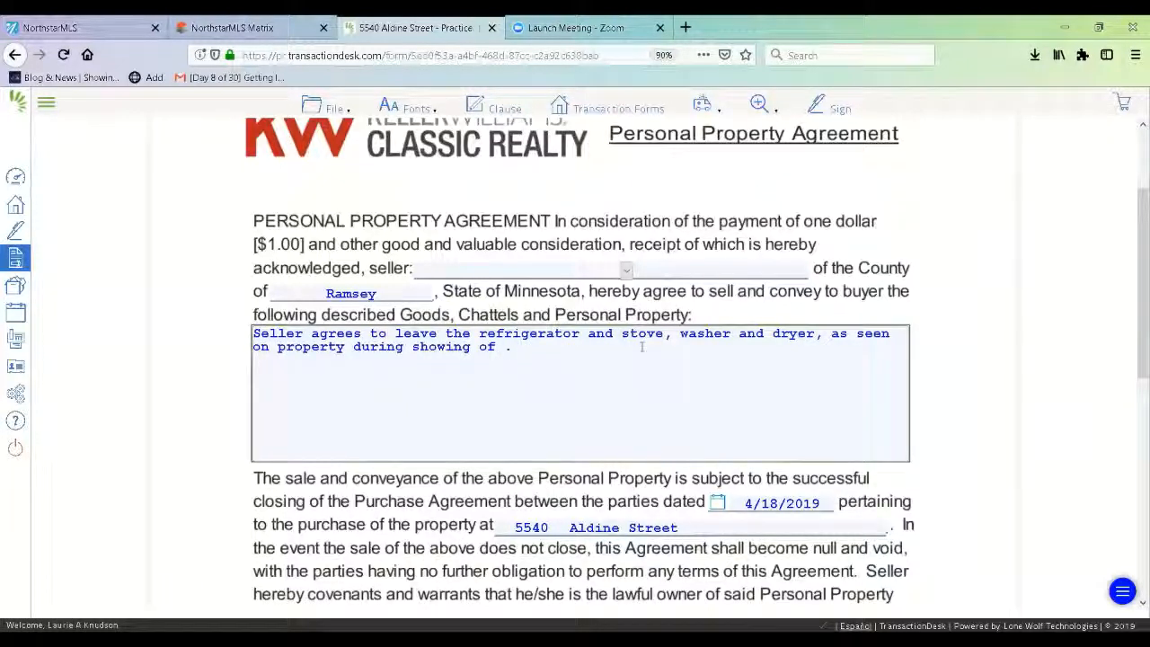
{"action": "type", "text": "4.18.19"}
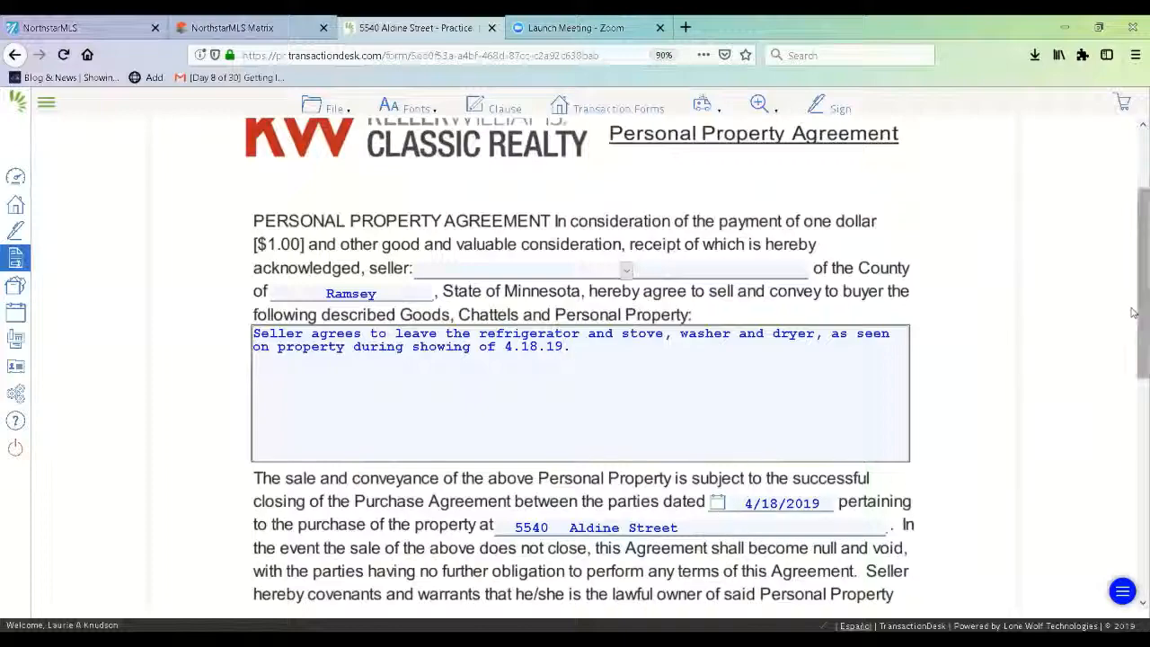
{"action": "scroll", "coordinate": [1133, 313], "scroll_direction": "down", "scroll_amount": 1}
{"action": "mouse_move", "coordinate": [1135, 386]}
{"action": "left_mouse_down"}
{"action": "mouse_move", "coordinate": [1133, 593]}
{"action": "mouse_move", "coordinate": [1133, 310]}
{"action": "left_mouse_up"}
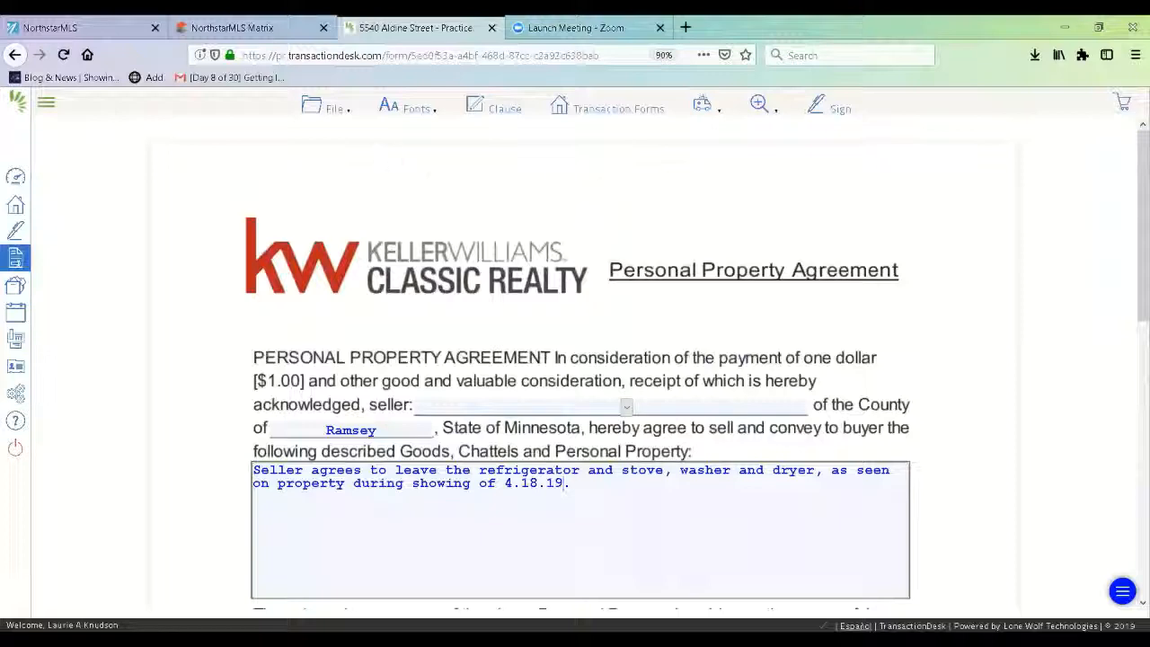
{"action": "left_click", "coordinate": [334, 107]}
- Save the Personal Property Agreement and exit to the transaction's Forms page
{"action": "mouse_move", "coordinate": [346, 213]}
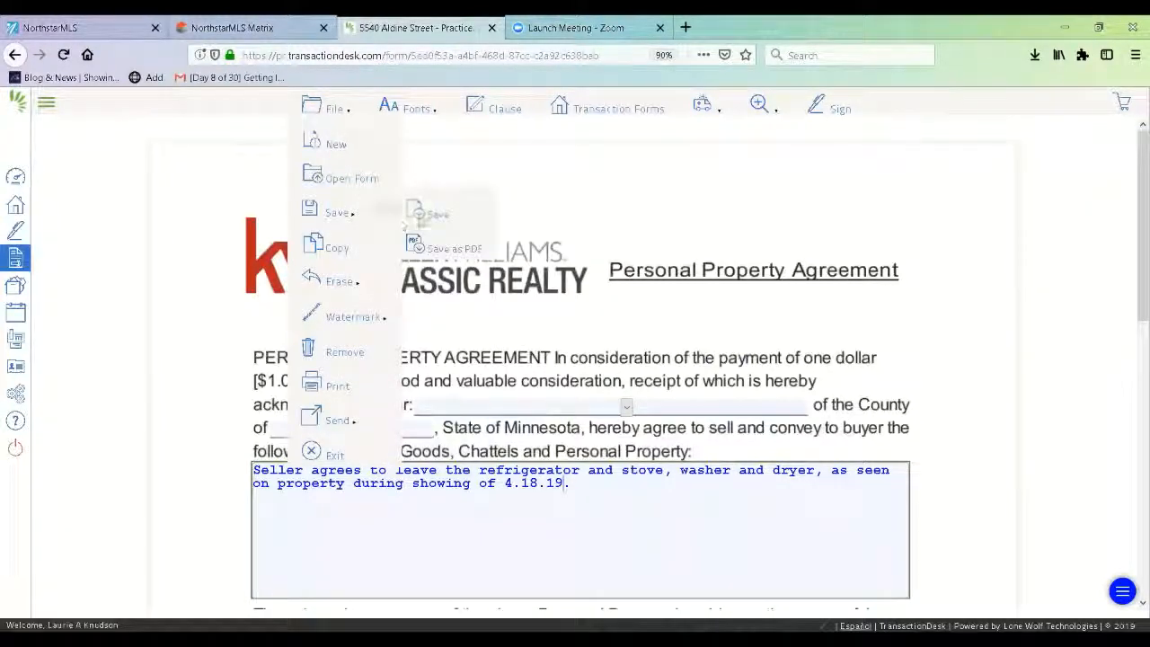
{"action": "left_click", "coordinate": [422, 213]}
{"action": "left_click", "coordinate": [325, 107]}
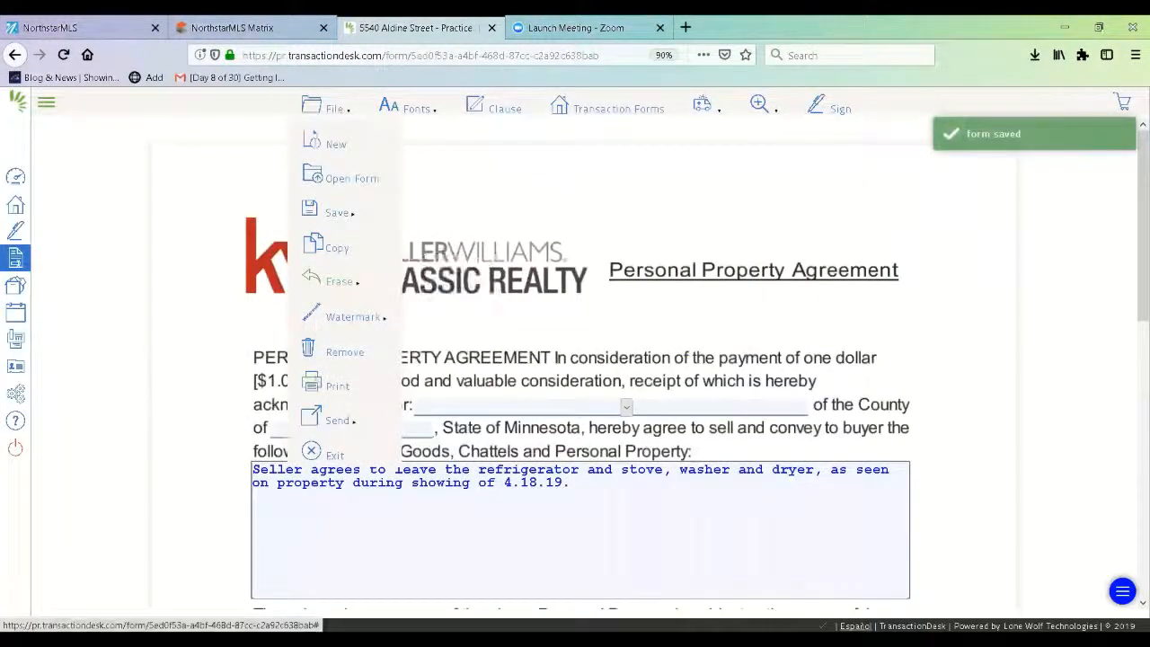
{"action": "left_click", "coordinate": [325, 455]}
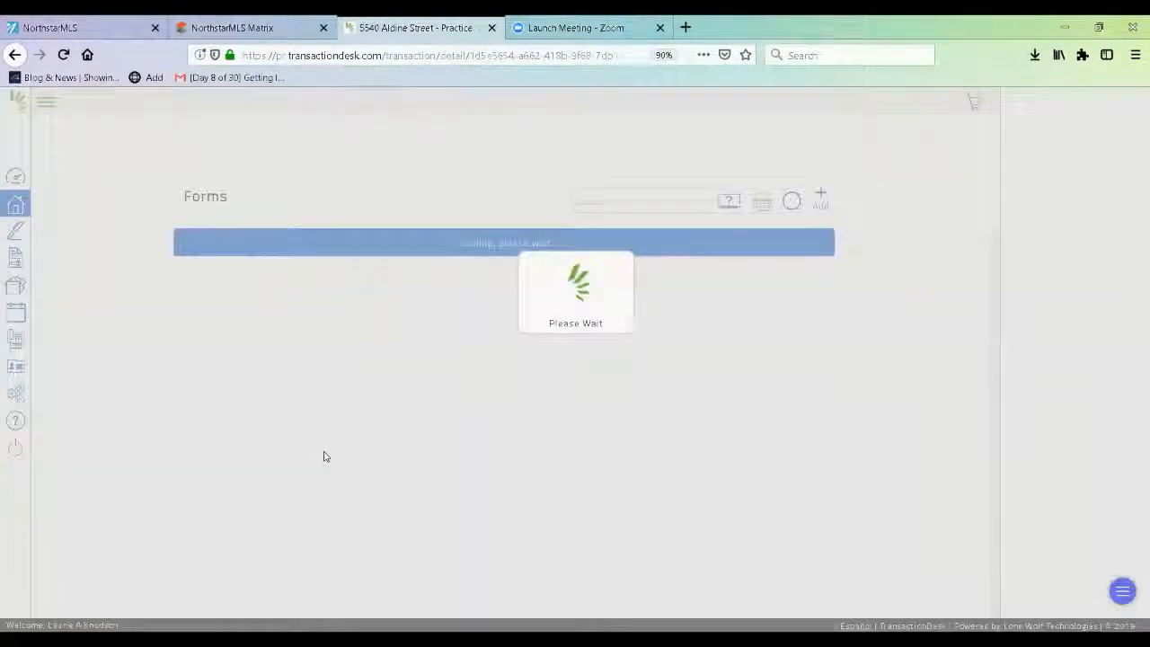
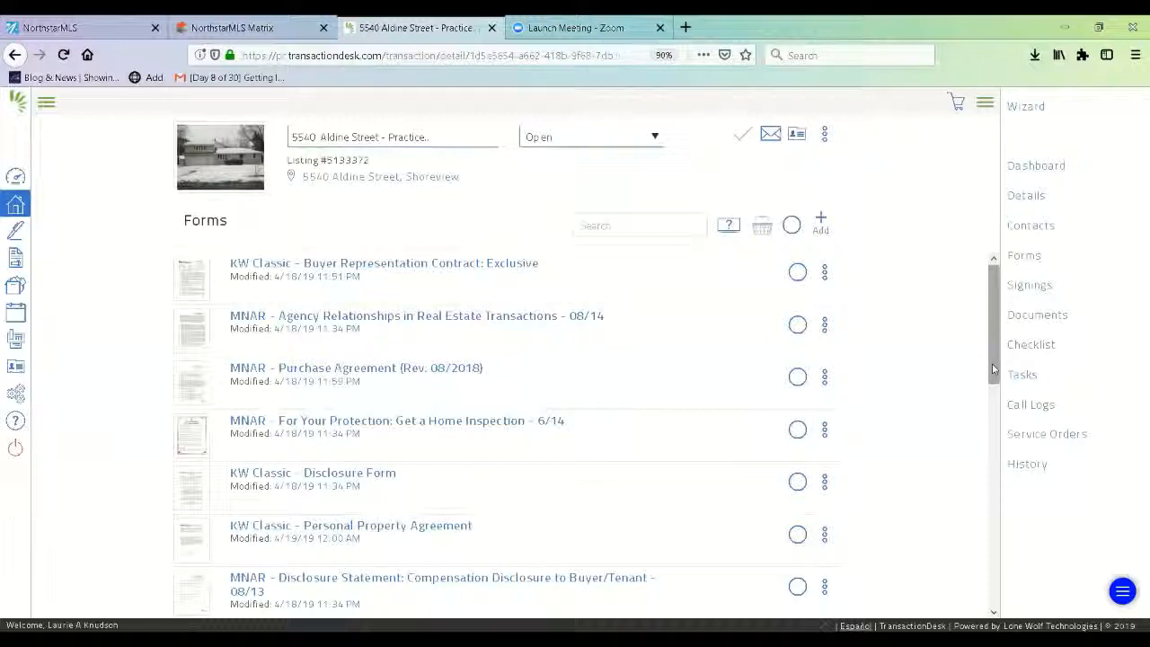
{"action": "left_click_drag", "start_coordinate": [993, 369], "coordinate": [997, 411]}
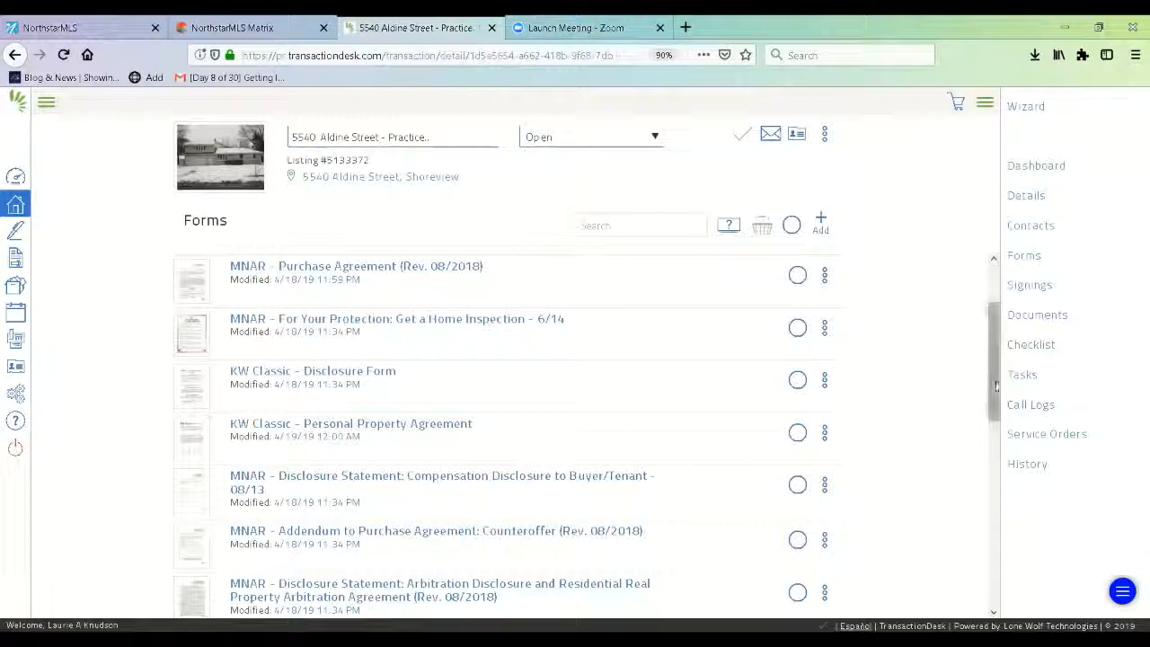
{"action": "left_click_drag", "start_coordinate": [992, 381], "coordinate": [1001, 427]}
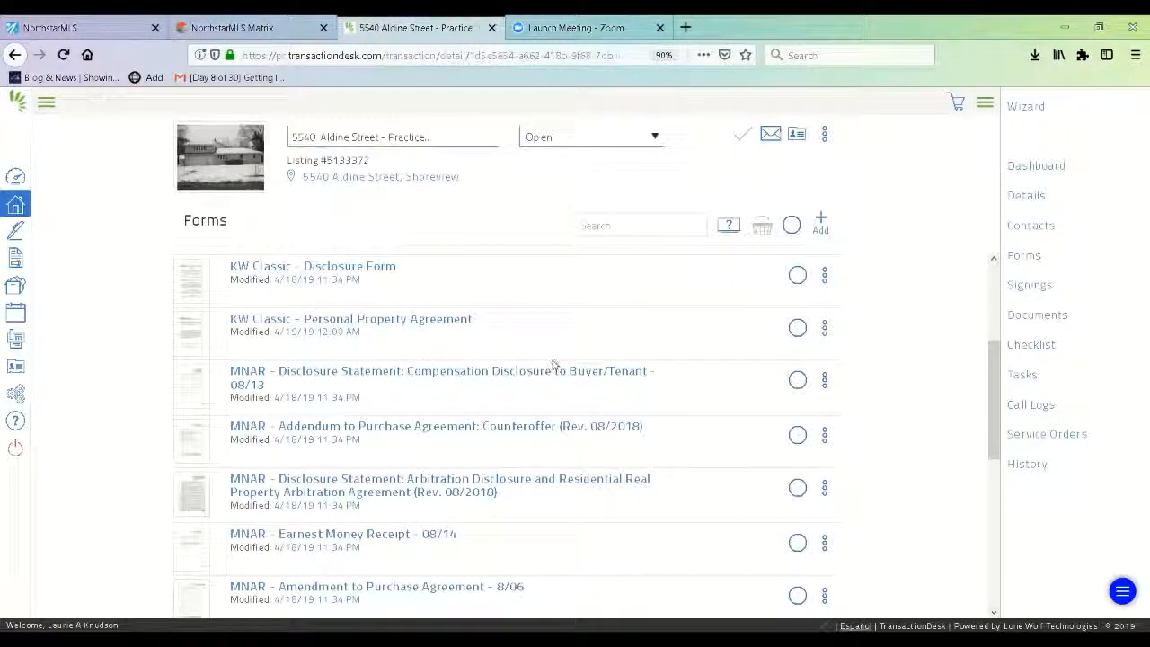
{"action": "left_click_drag", "start_coordinate": [999, 409], "coordinate": [998, 445]}
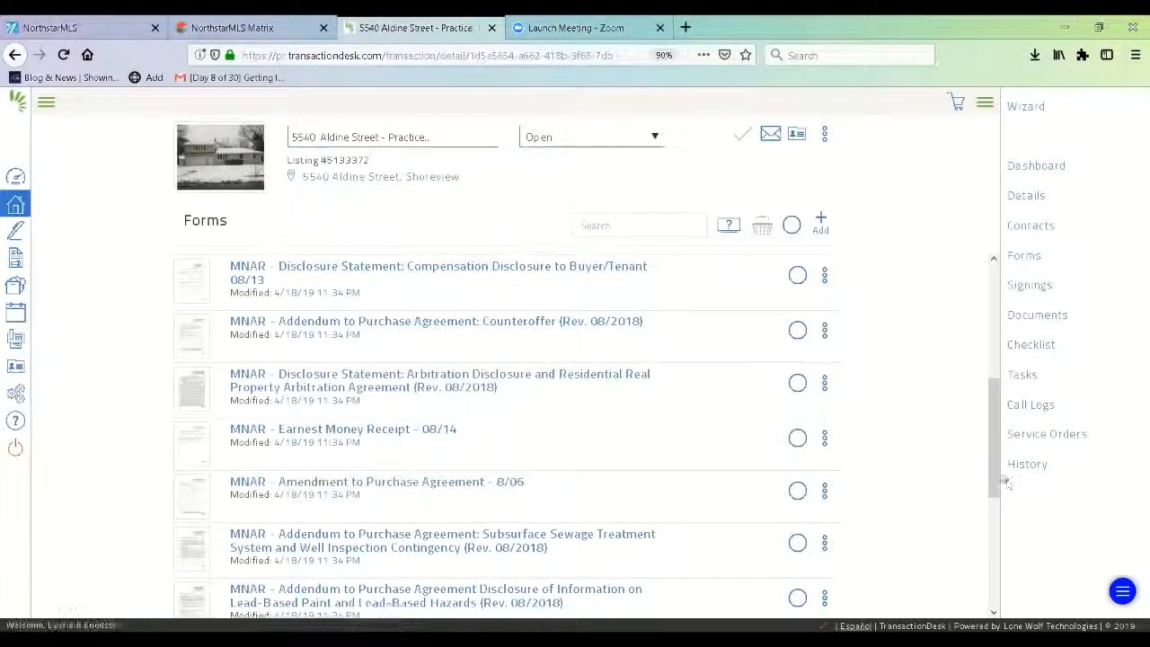
{"action": "left_click_drag", "start_coordinate": [1006, 483], "coordinate": [1007, 544]}
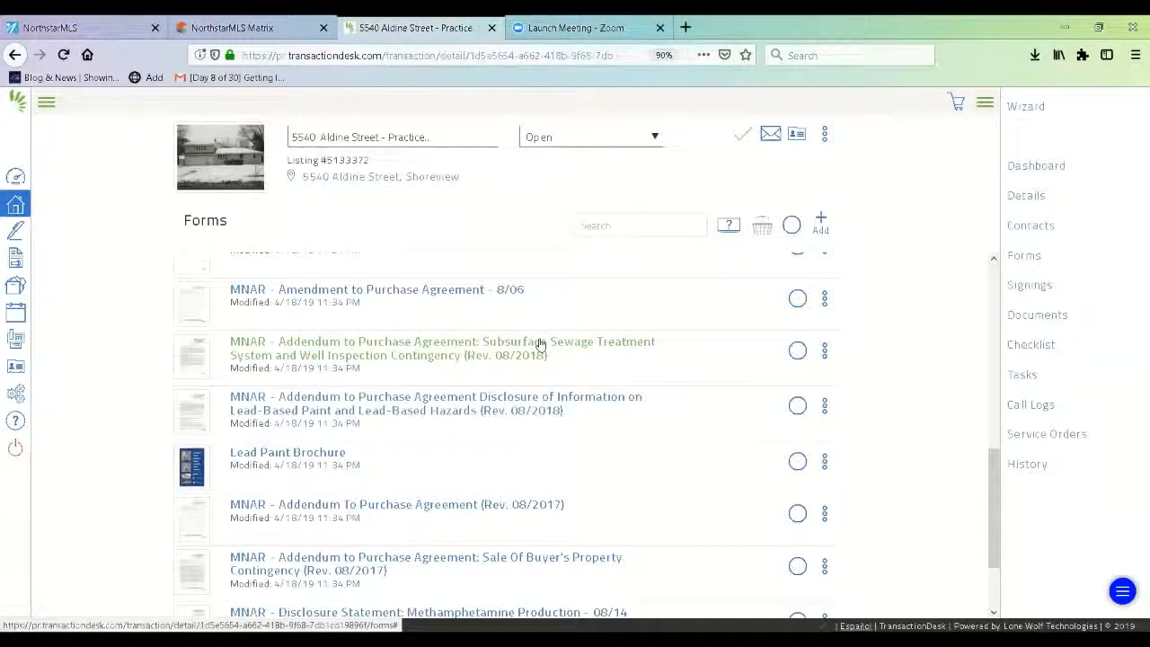
{"action": "left_click", "coordinate": [530, 396]}
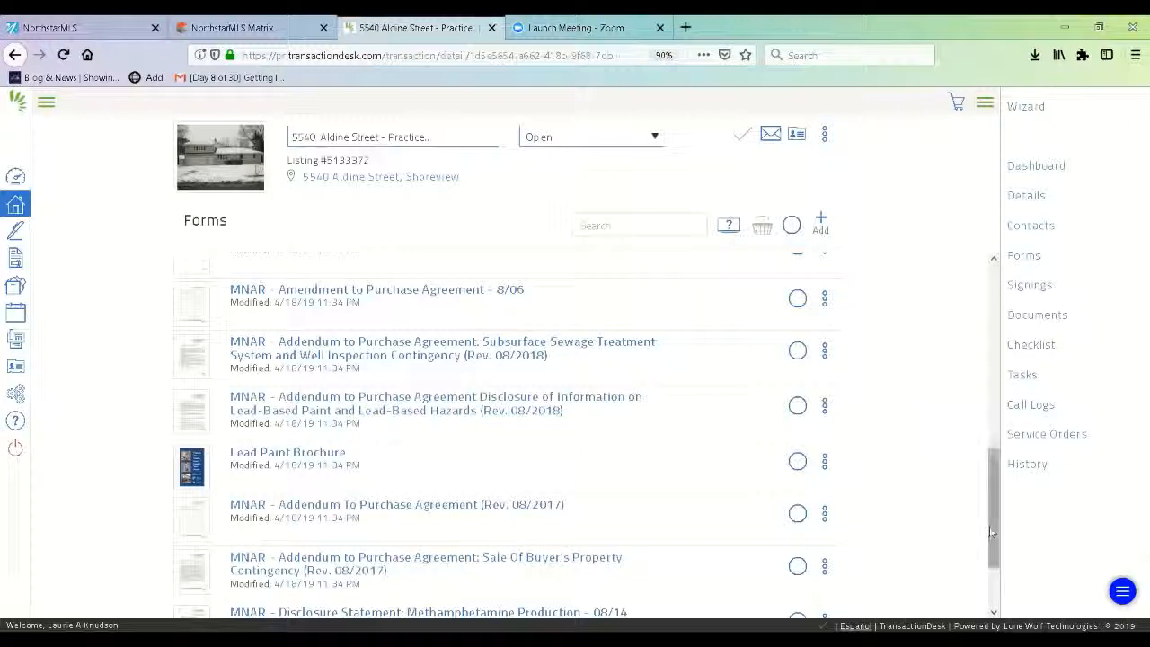
{"action": "scroll", "coordinate": [991, 580], "scroll_direction": "down", "scroll_amount": 2}
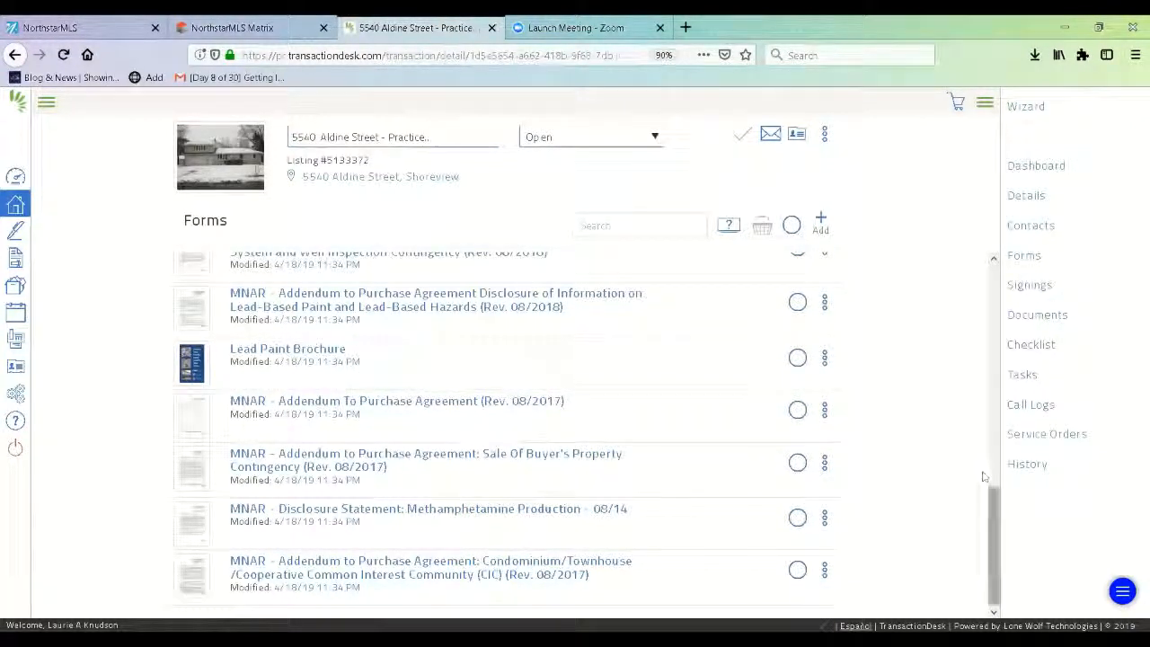
{"action": "left_click_drag", "start_coordinate": [991, 521], "coordinate": [991, 469]}
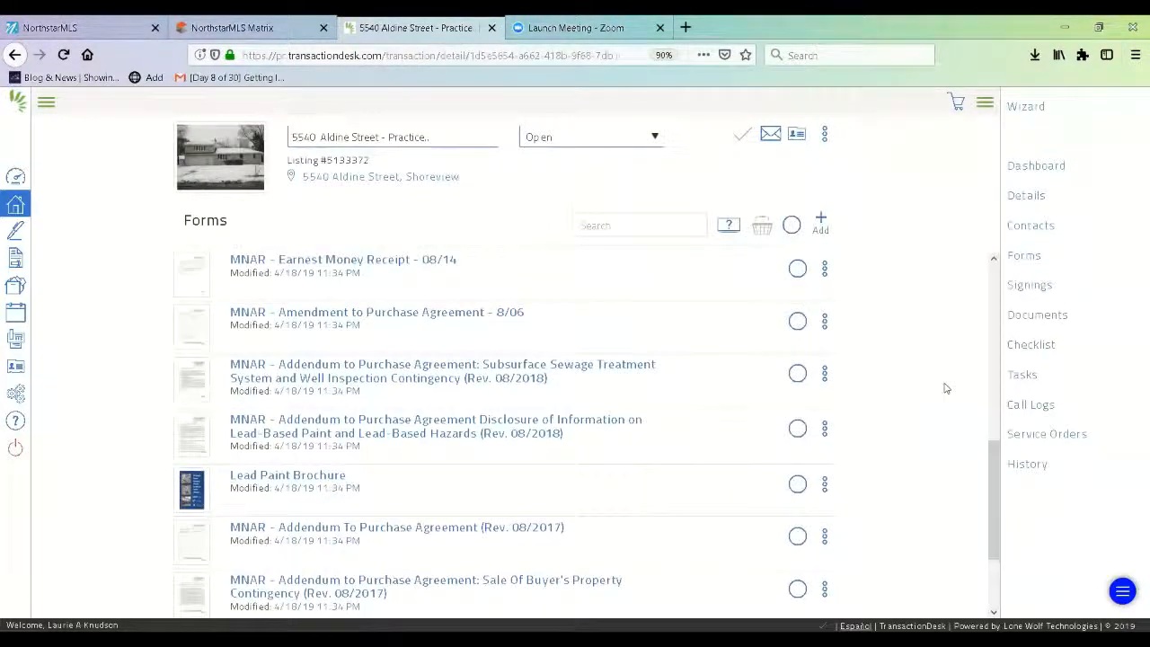
- Search the form library and queue MNAR - Radon in Real Estate Transactions for adding
{"action": "left_click", "coordinate": [823, 221]}
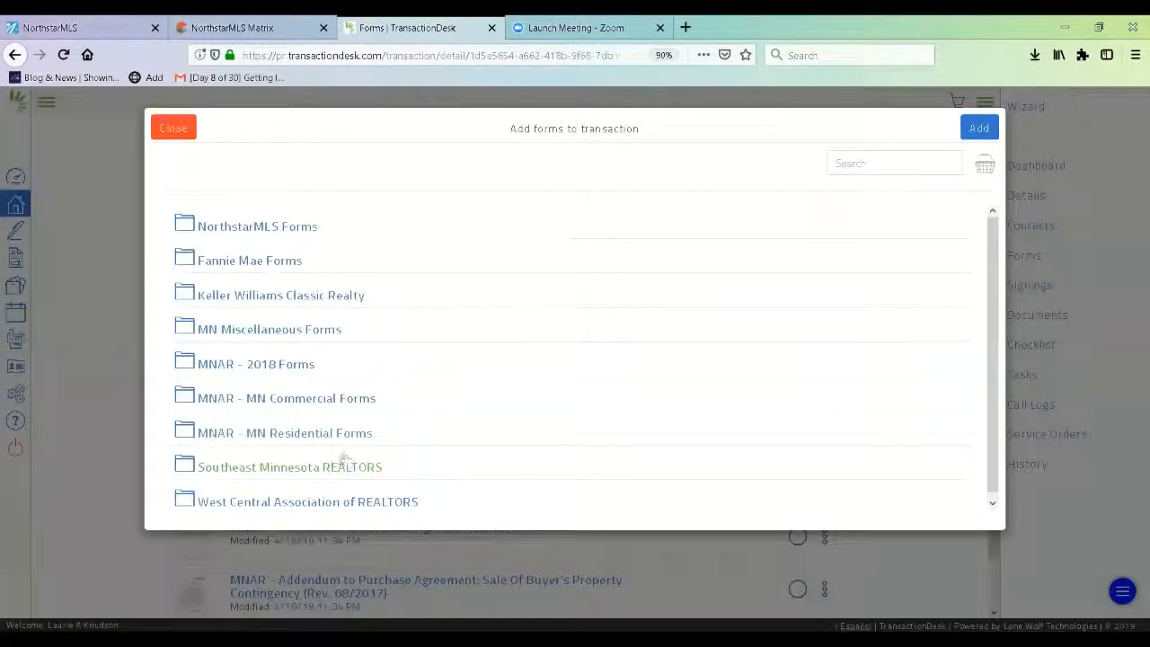
{"action": "left_click", "coordinate": [268, 438]}
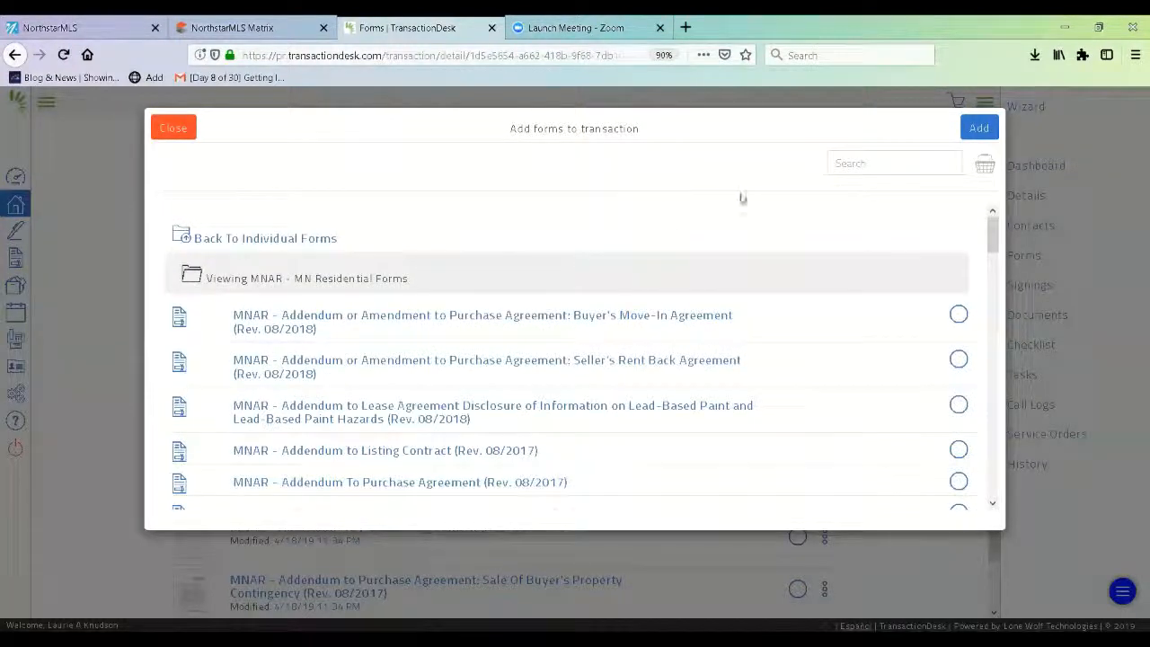
{"action": "left_click", "coordinate": [837, 164]}
{"action": "type", "text": "adon"}
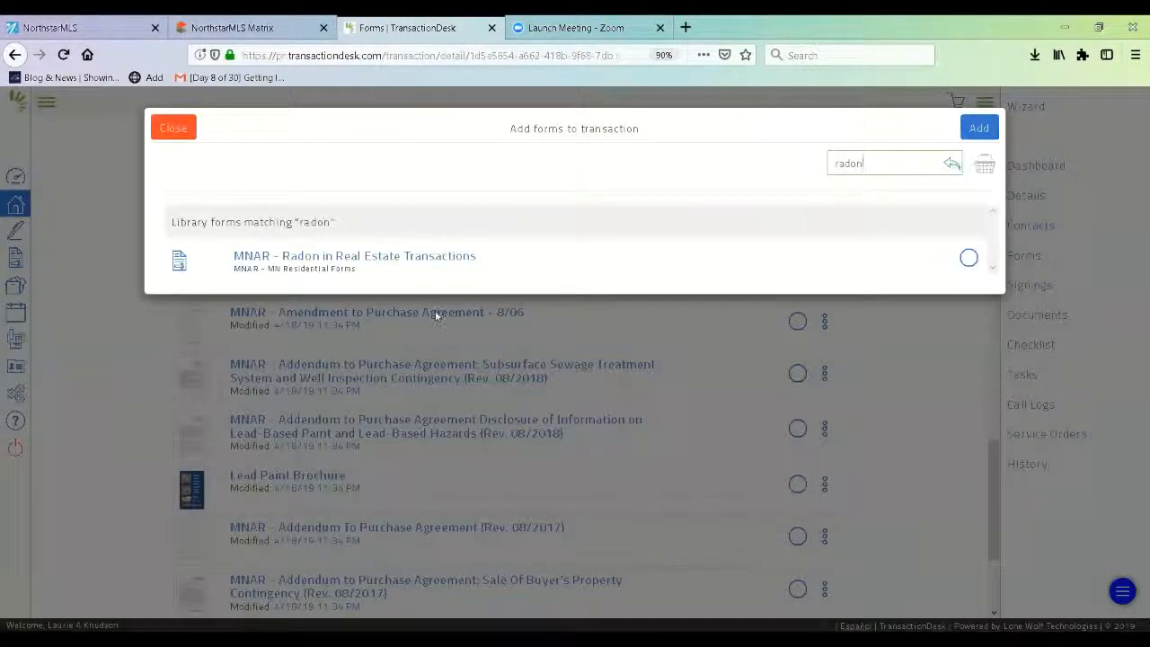
{"action": "left_click", "coordinate": [968, 261]}
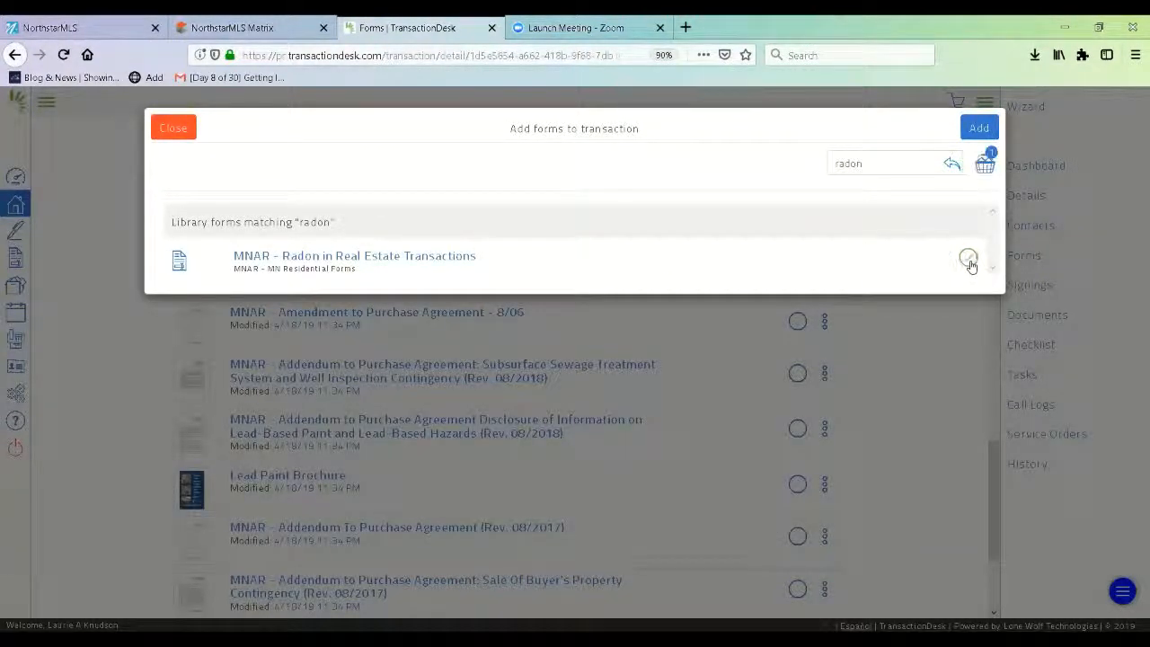
{"action": "left_click", "coordinate": [979, 128]}
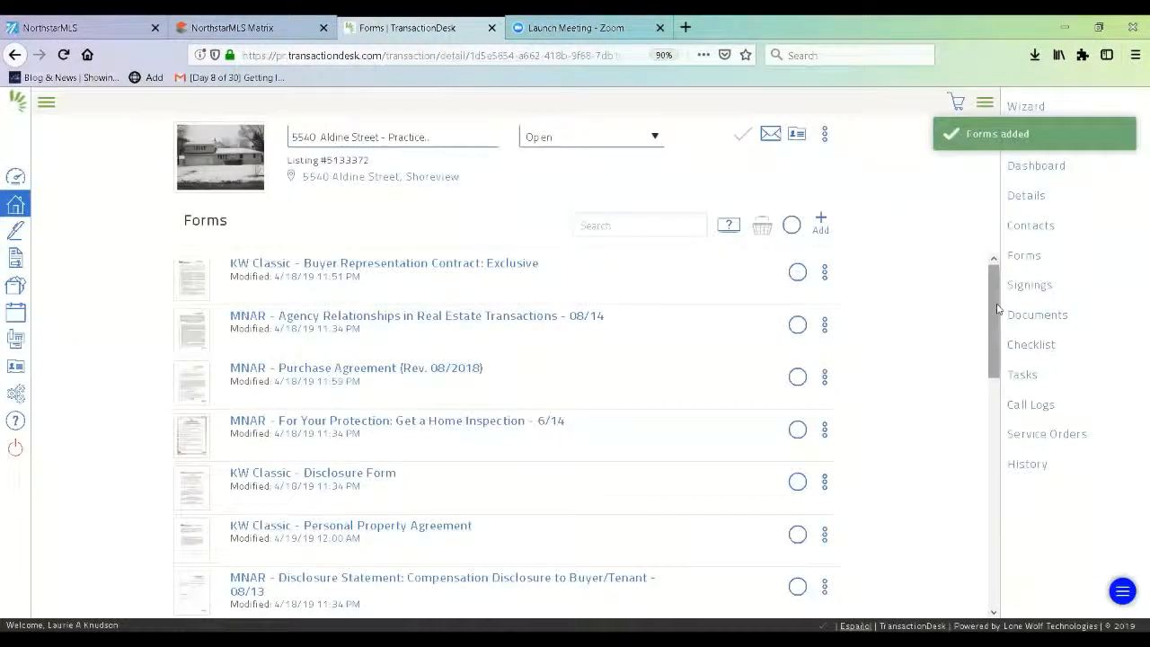
- Move the Radon form higher in the transaction's forms list
{"action": "left_click_drag", "start_coordinate": [996, 303], "coordinate": [1004, 573]}
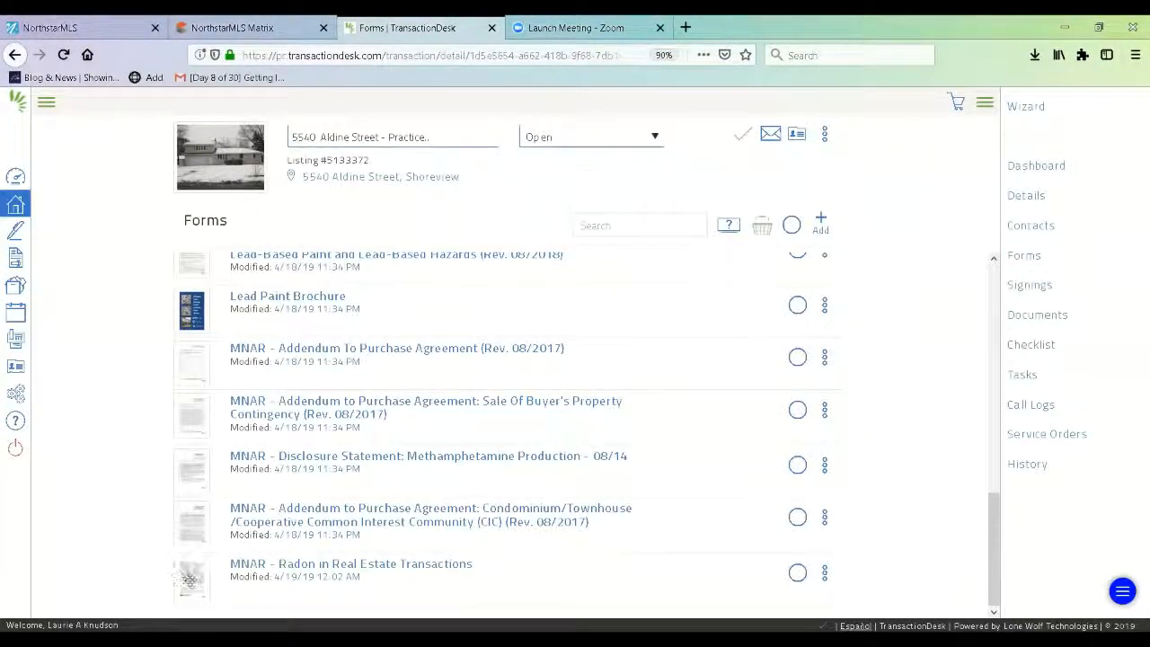
{"action": "left_click_drag", "start_coordinate": [189, 579], "coordinate": [186, 310]}
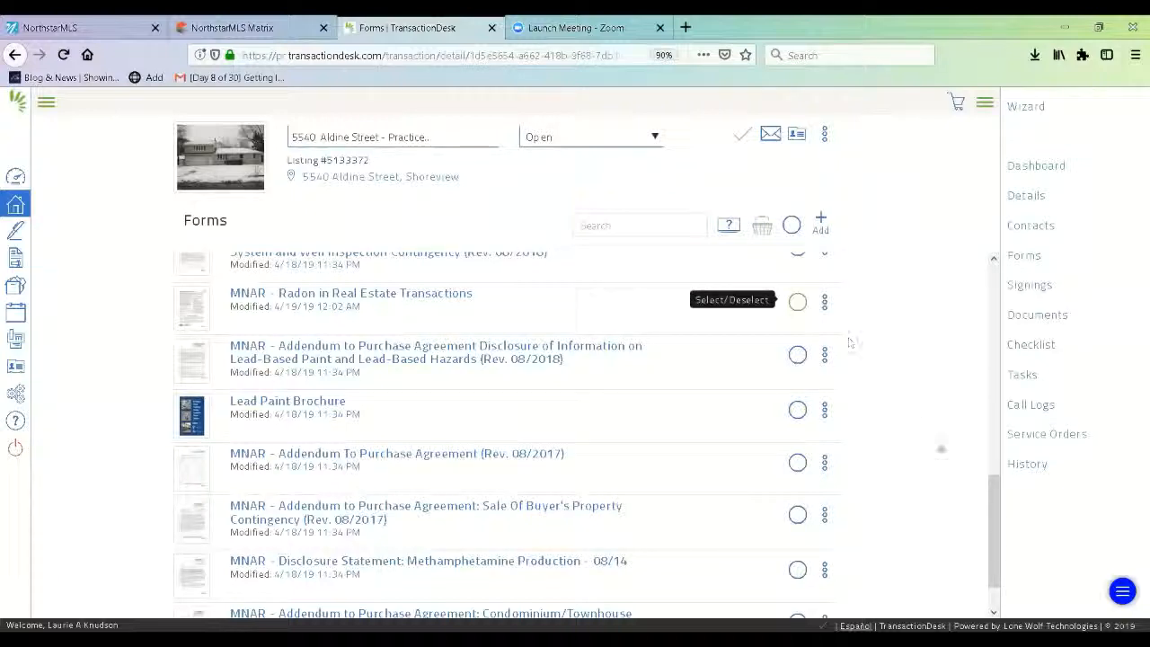
{"action": "left_click_drag", "start_coordinate": [993, 511], "coordinate": [993, 294]}
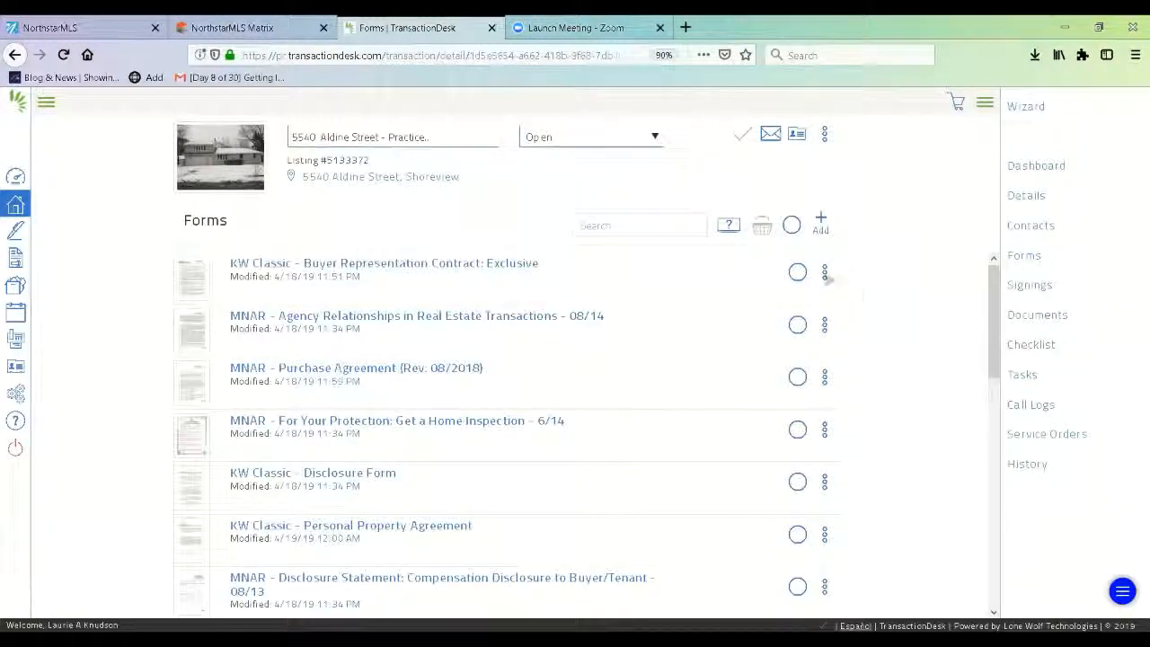
- Select Buyer Representation, Agency Relationships, Purchase Agreement, Home Inspection, Disclosure and Personal Property forms, then review them
{"action": "left_click", "coordinate": [797, 271]}
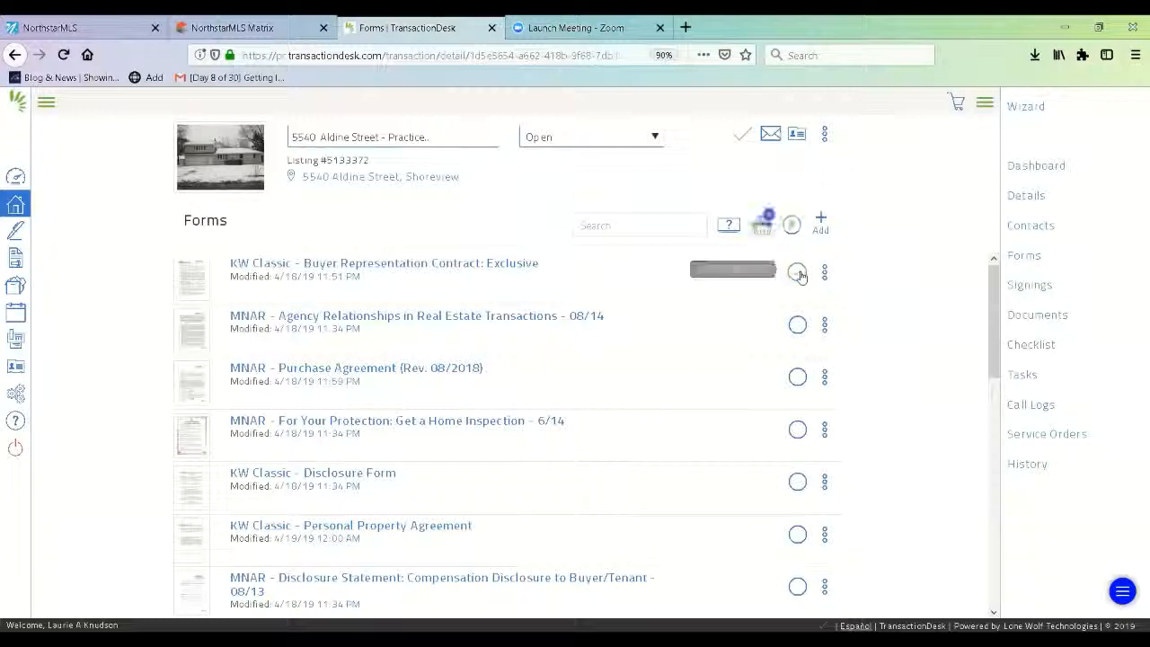
{"action": "left_click", "coordinate": [797, 324]}
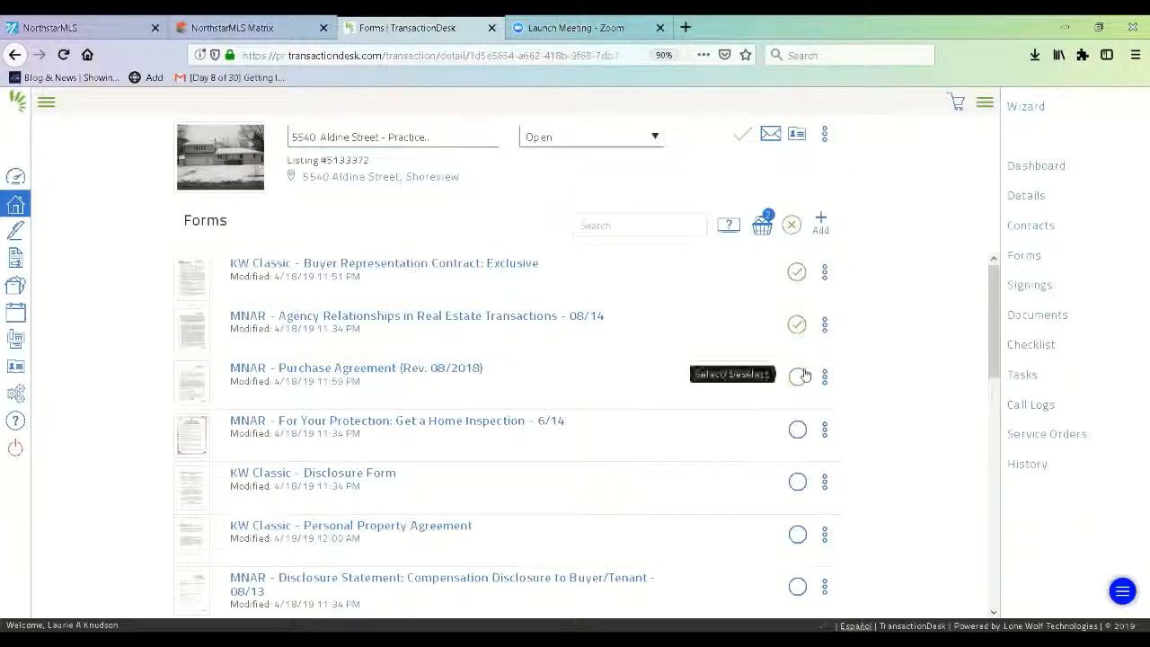
{"action": "left_click", "coordinate": [802, 375]}
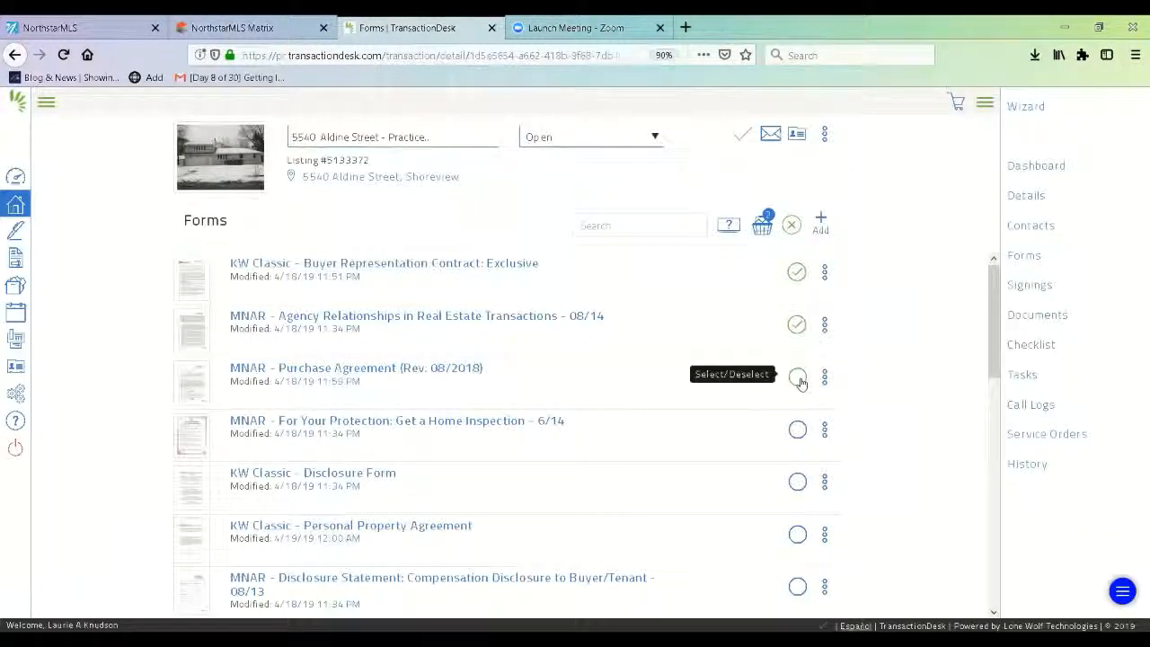
{"action": "left_click", "coordinate": [798, 430]}
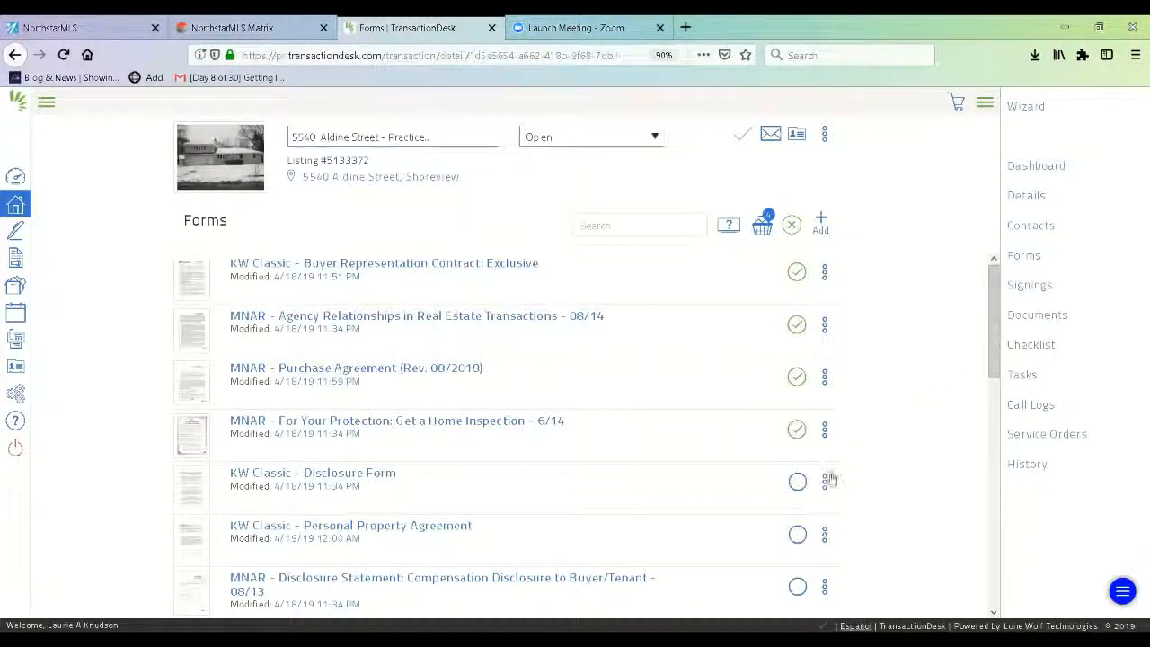
{"action": "left_click", "coordinate": [798, 482]}
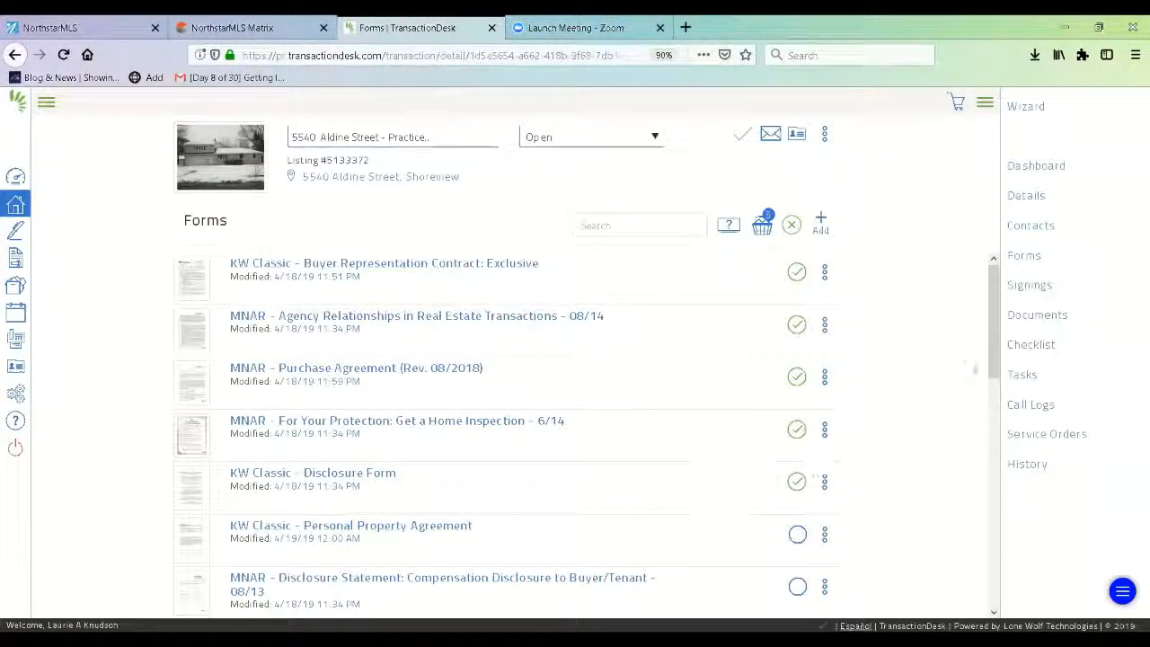
{"action": "scroll", "coordinate": [982, 387], "scroll_direction": "down", "scroll_amount": 2}
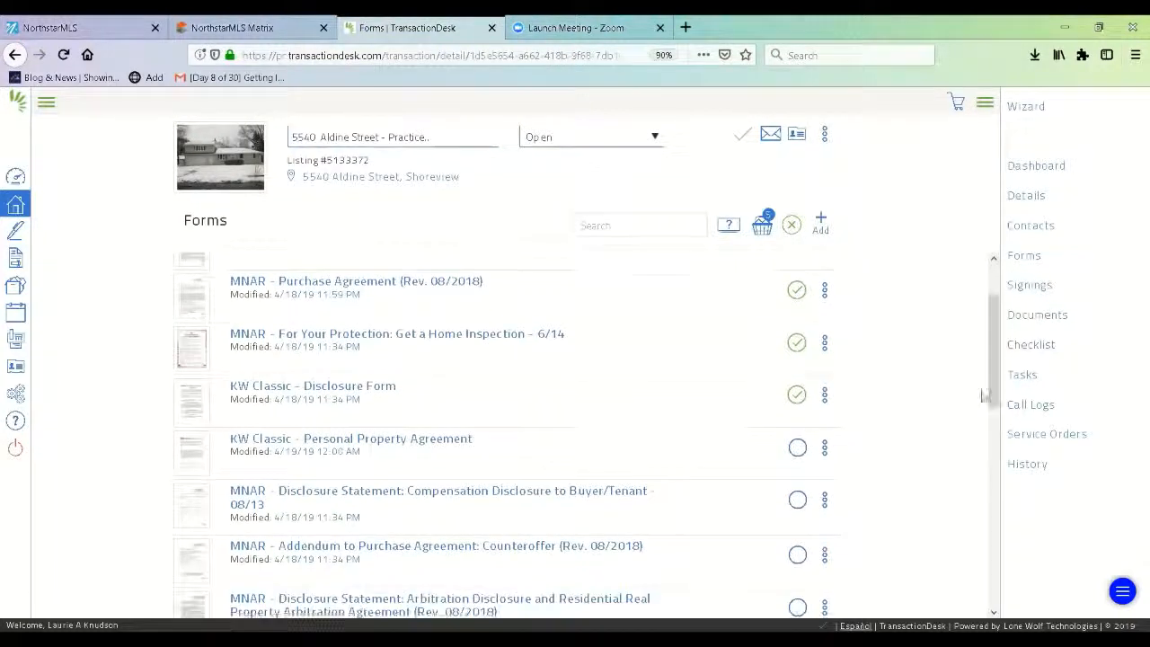
{"action": "left_click", "coordinate": [799, 449]}
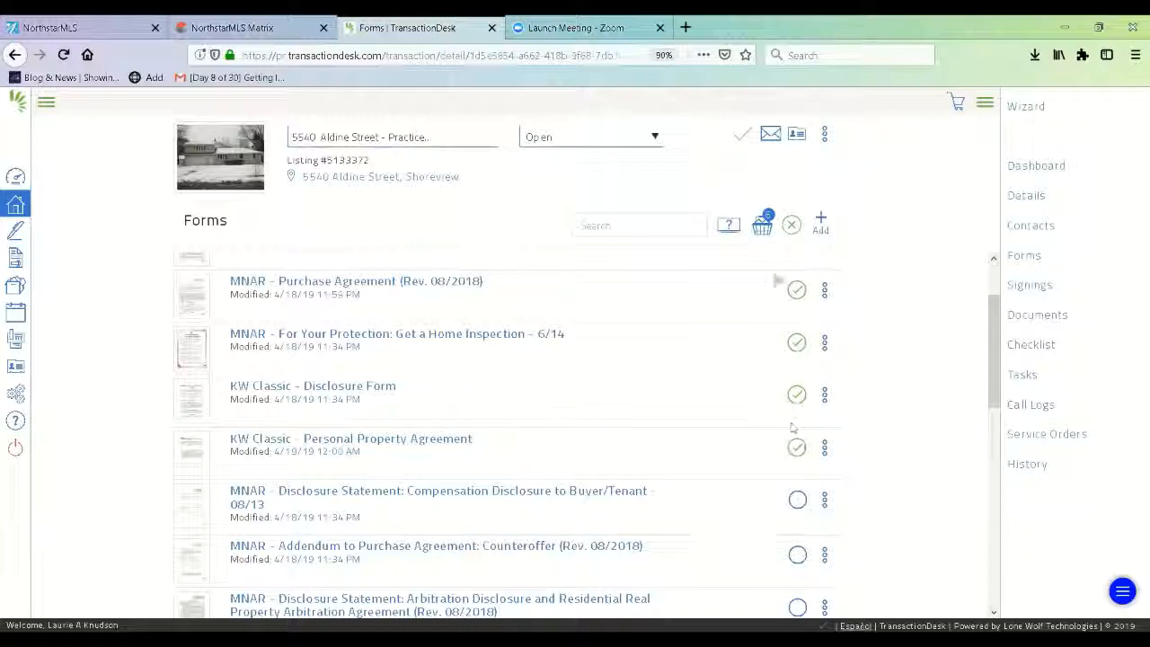
{"action": "left_click", "coordinate": [762, 228]}
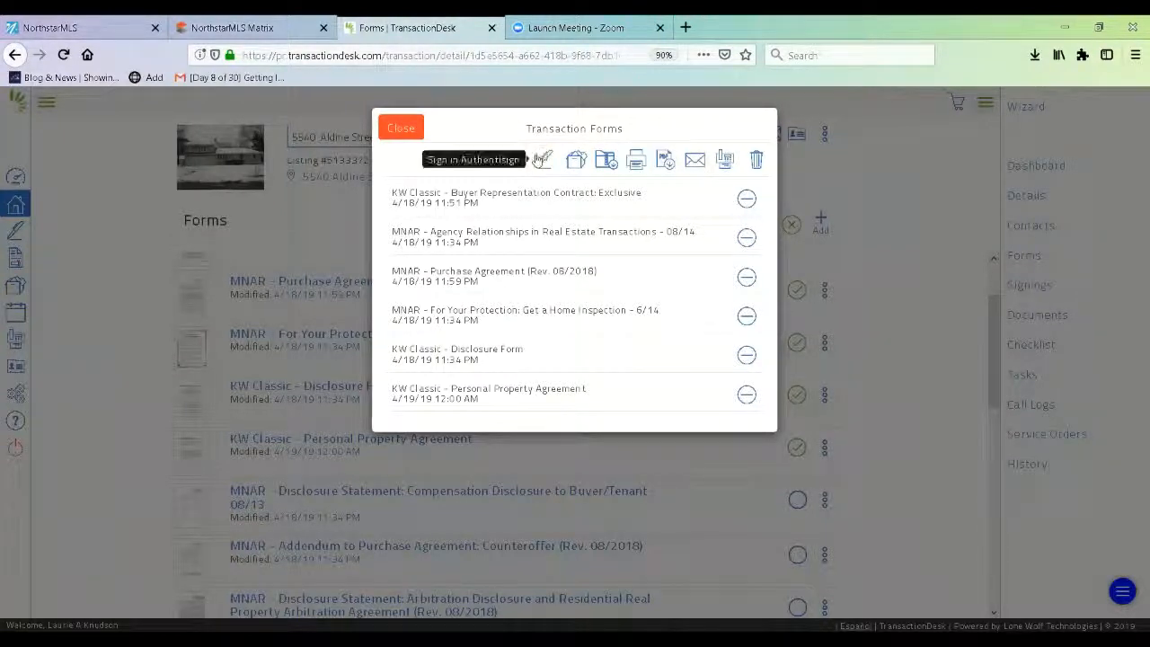
- Address an email of the forms to the buyer, add a short message, and attach the forms
{"action": "left_click", "coordinate": [694, 162]}
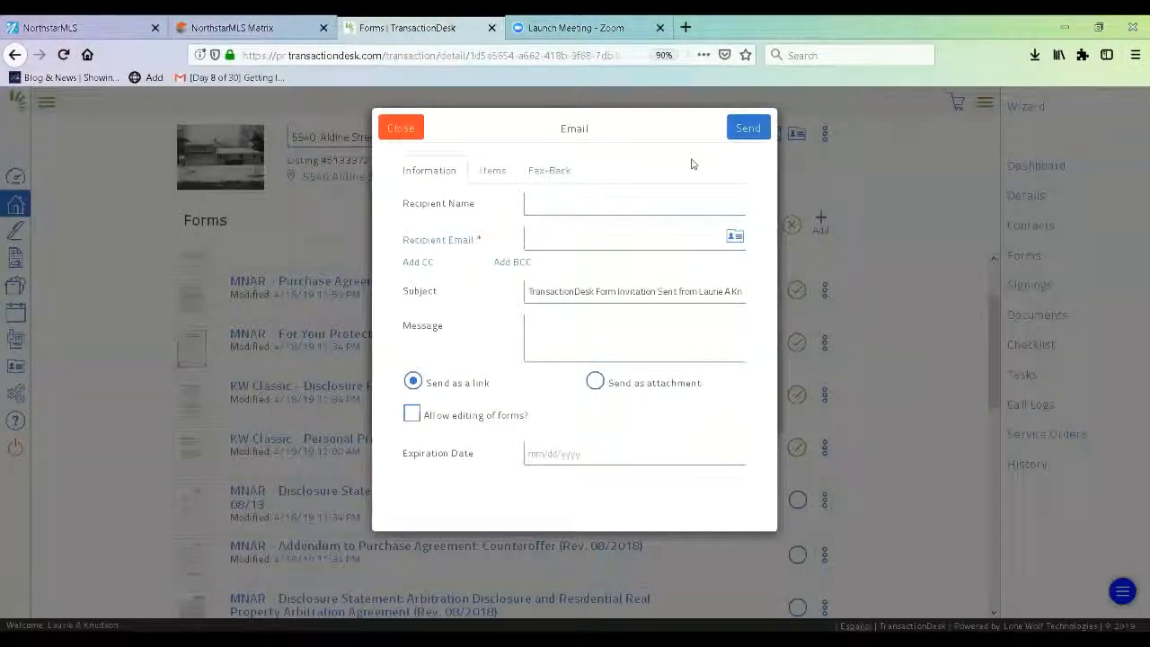
{"action": "left_click", "coordinate": [734, 239]}
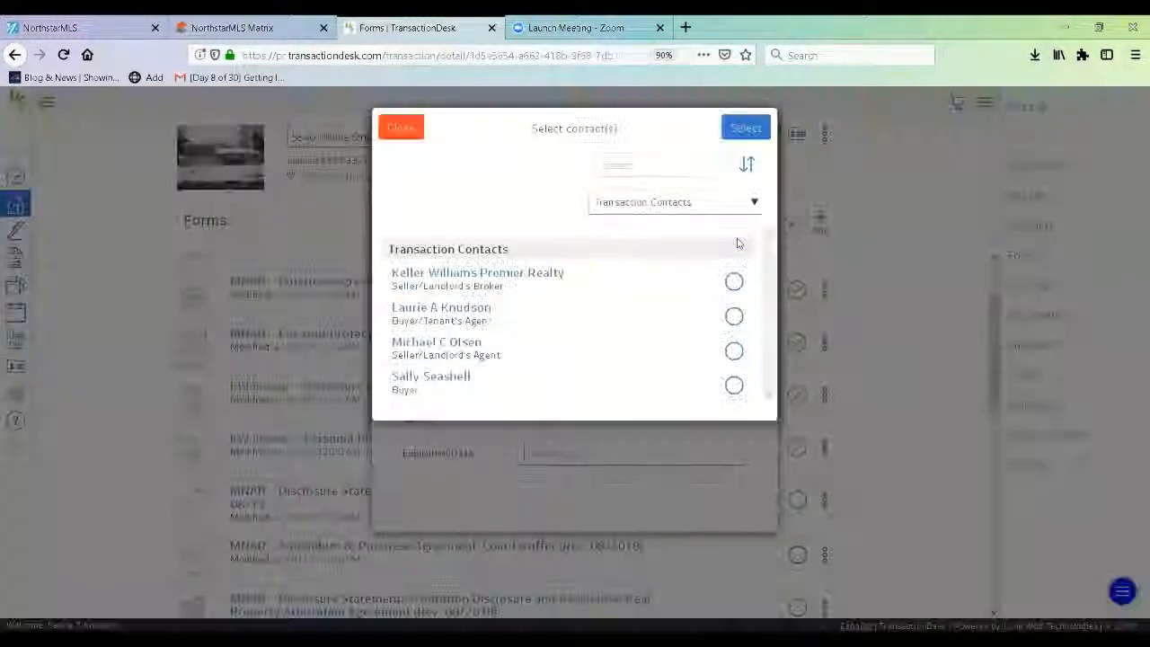
{"action": "left_click", "coordinate": [733, 384]}
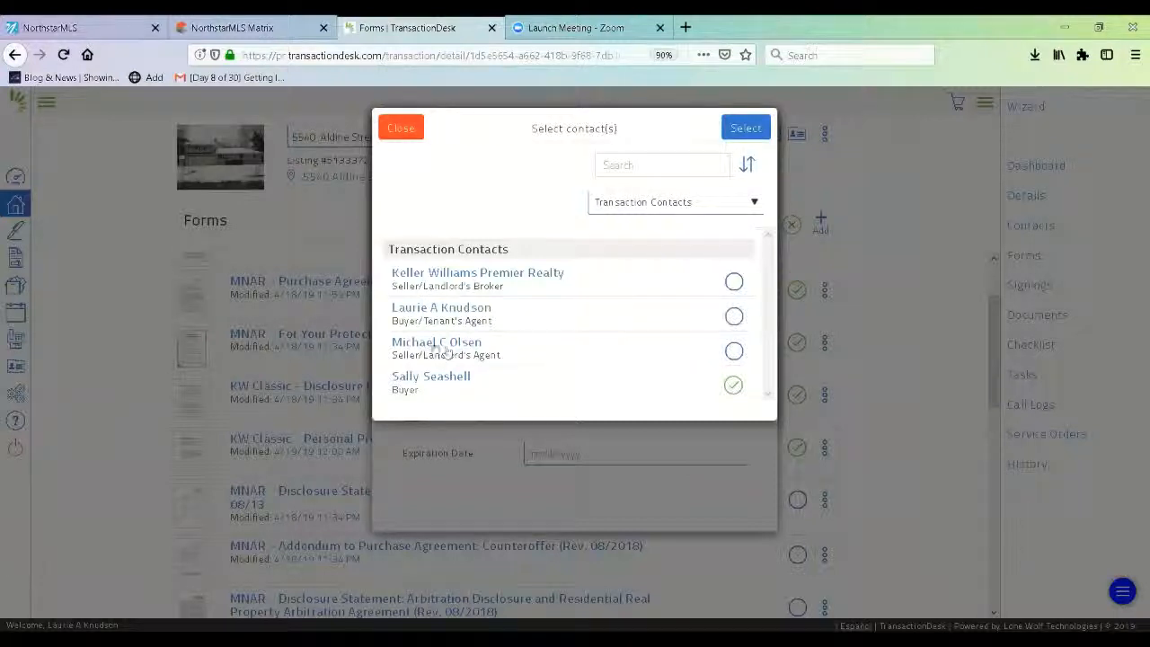
{"action": "left_click", "coordinate": [746, 128]}
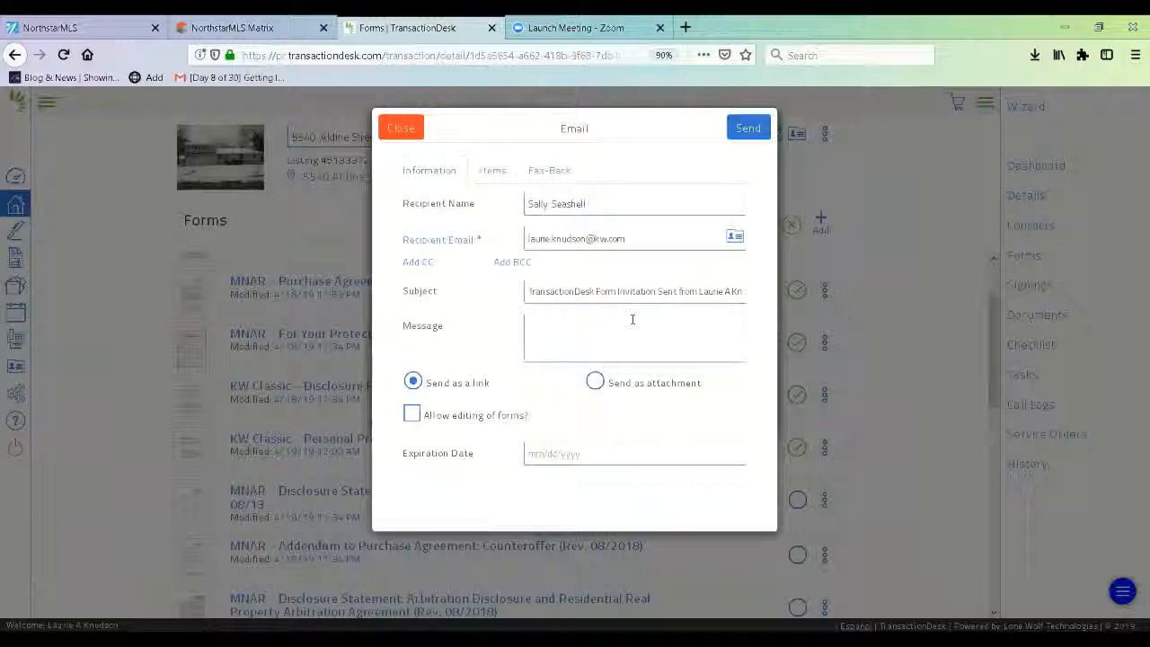
{"action": "type", "text": "kdsfnbnrg wngnkn"}
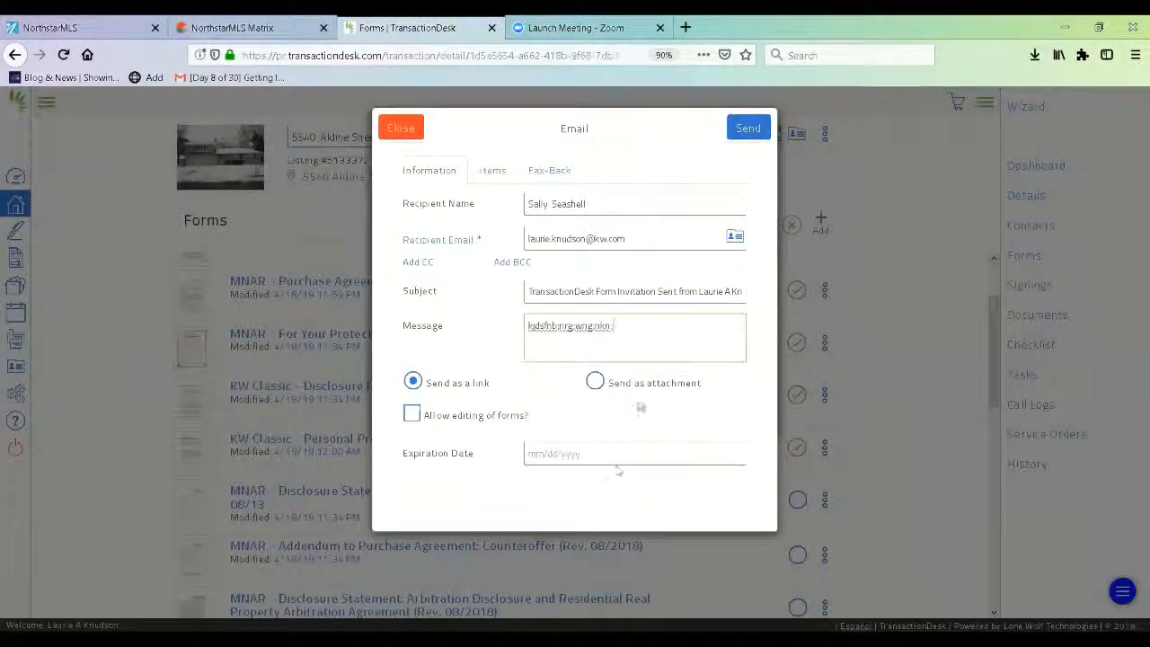
{"action": "left_click", "coordinate": [595, 383]}
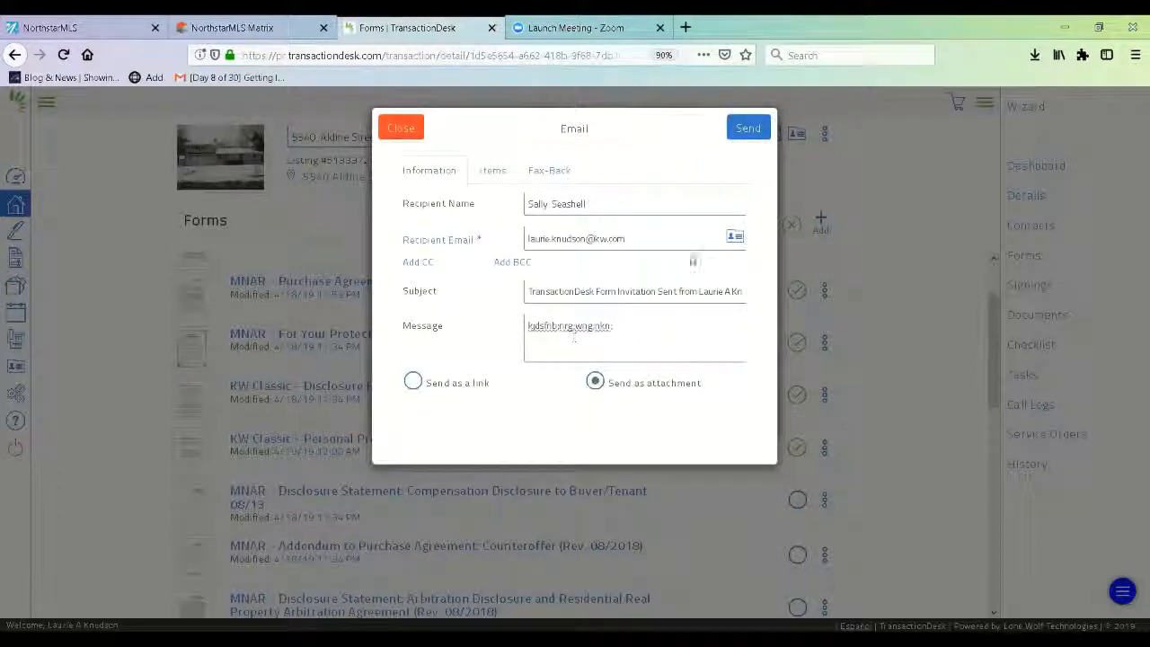
- Add a CC field, cancel the CC contact choice, and send the email
{"action": "left_click", "coordinate": [423, 266]}
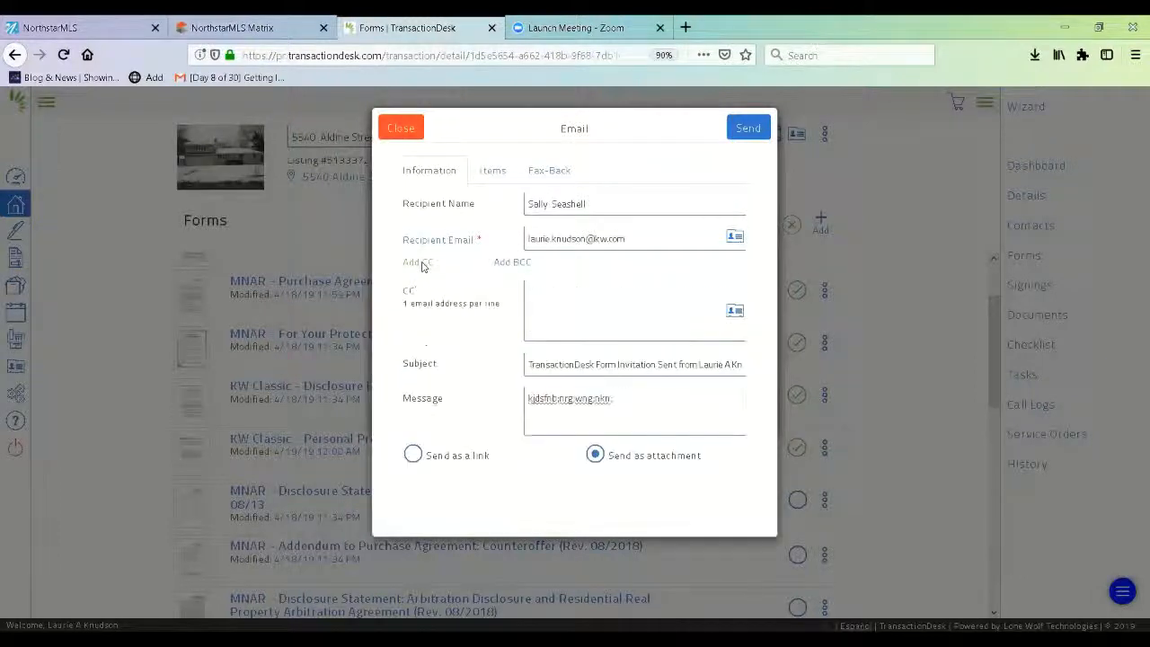
{"action": "left_click", "coordinate": [735, 312]}
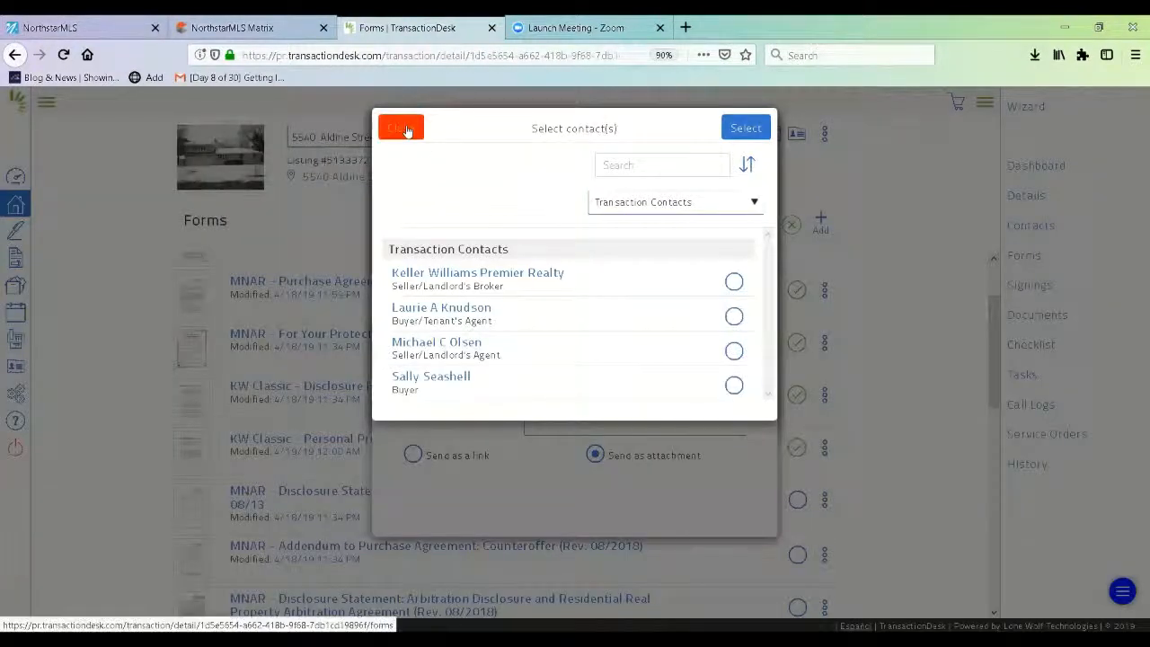
{"action": "left_click", "coordinate": [401, 129]}
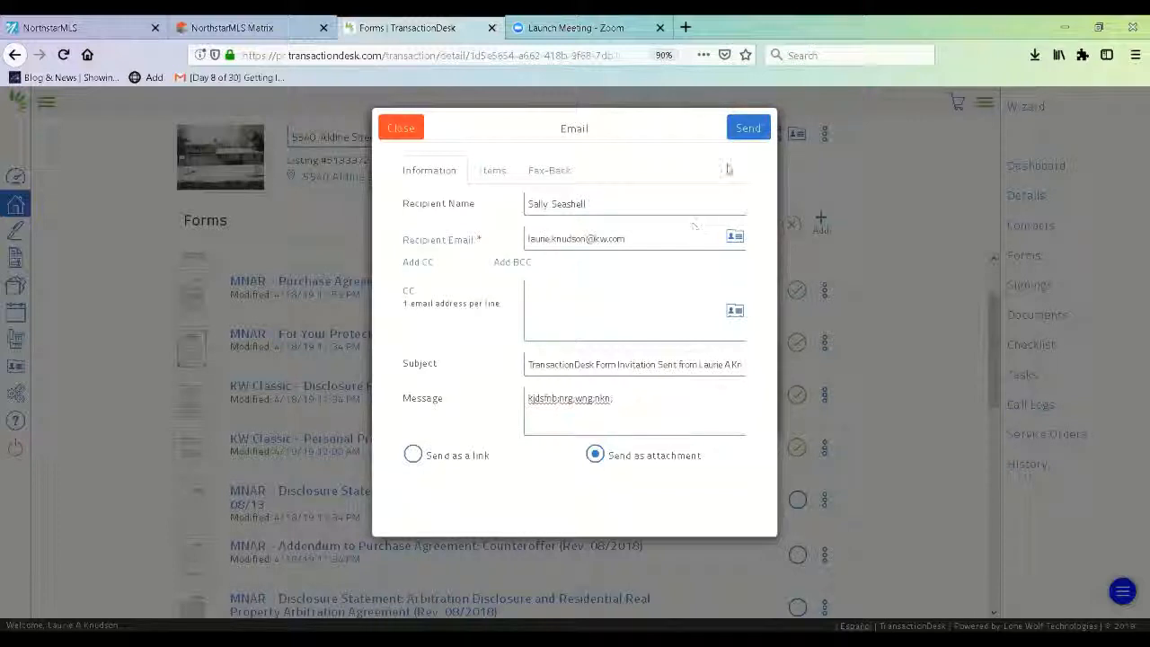
{"action": "left_click", "coordinate": [747, 131]}
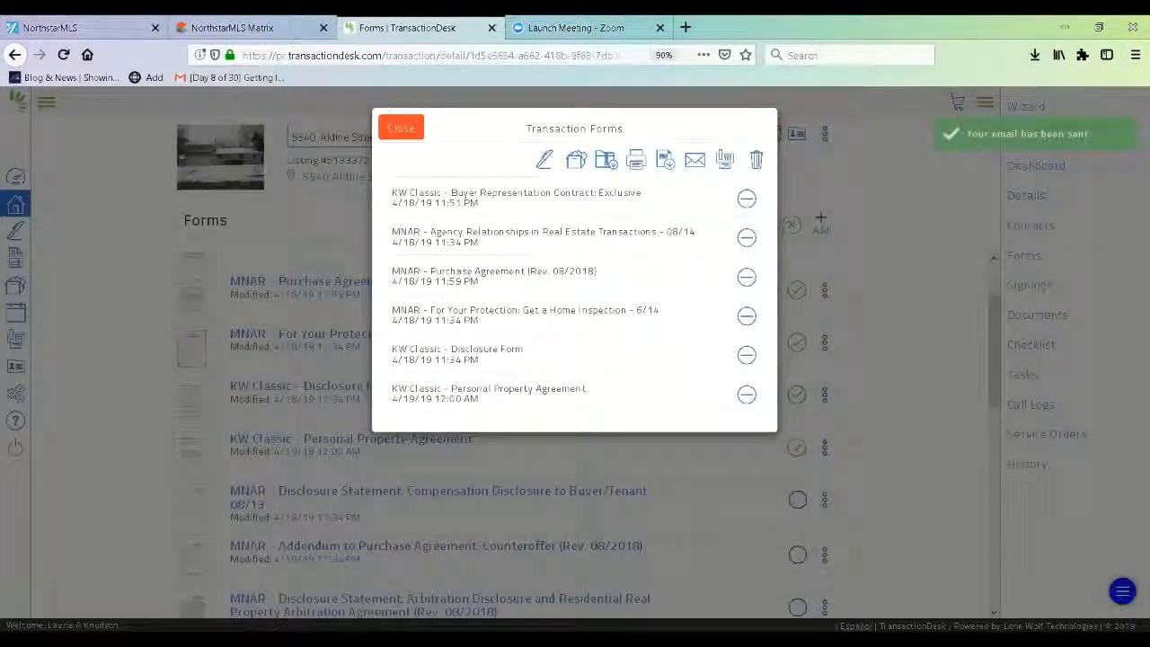
- Close the Transaction Forms dialog, clear all form selections, and return to the list's top
{"action": "left_click", "coordinate": [401, 127]}
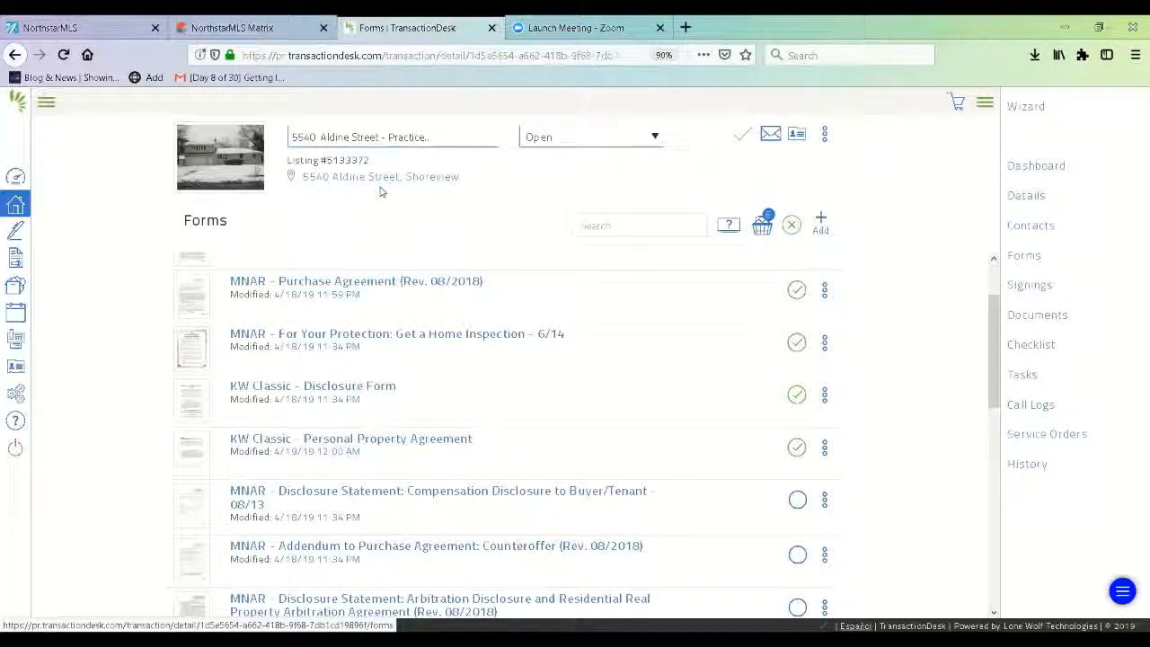
{"action": "left_click", "coordinate": [790, 226]}
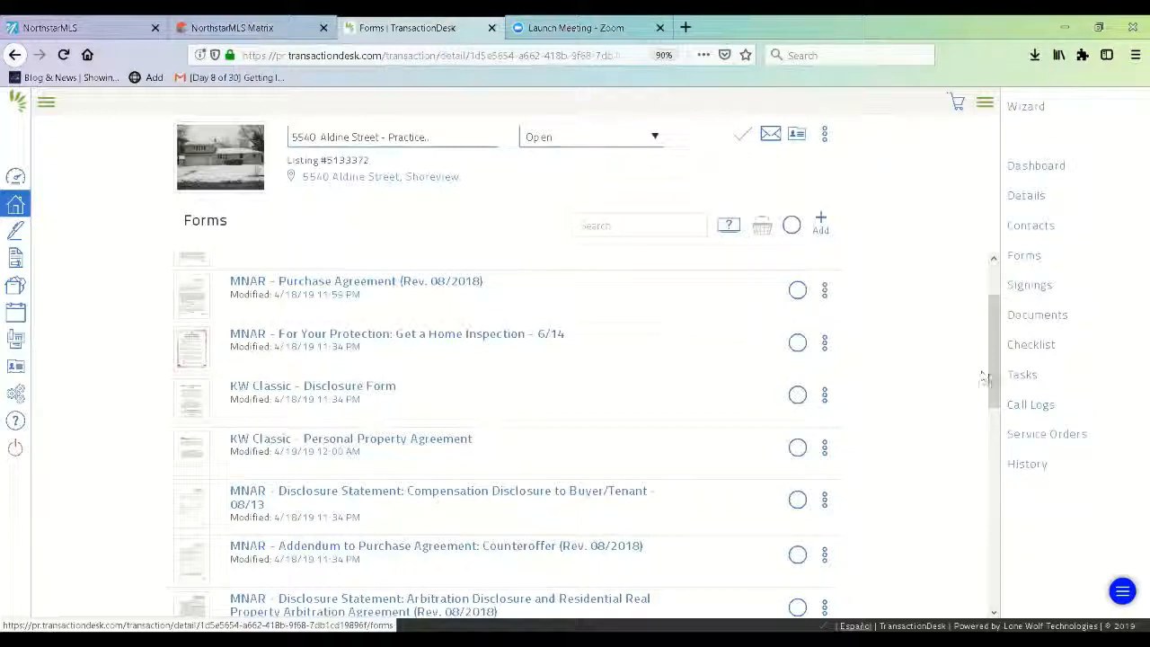
{"action": "scroll", "coordinate": [992, 352], "scroll_direction": "up", "scroll_amount": 2}
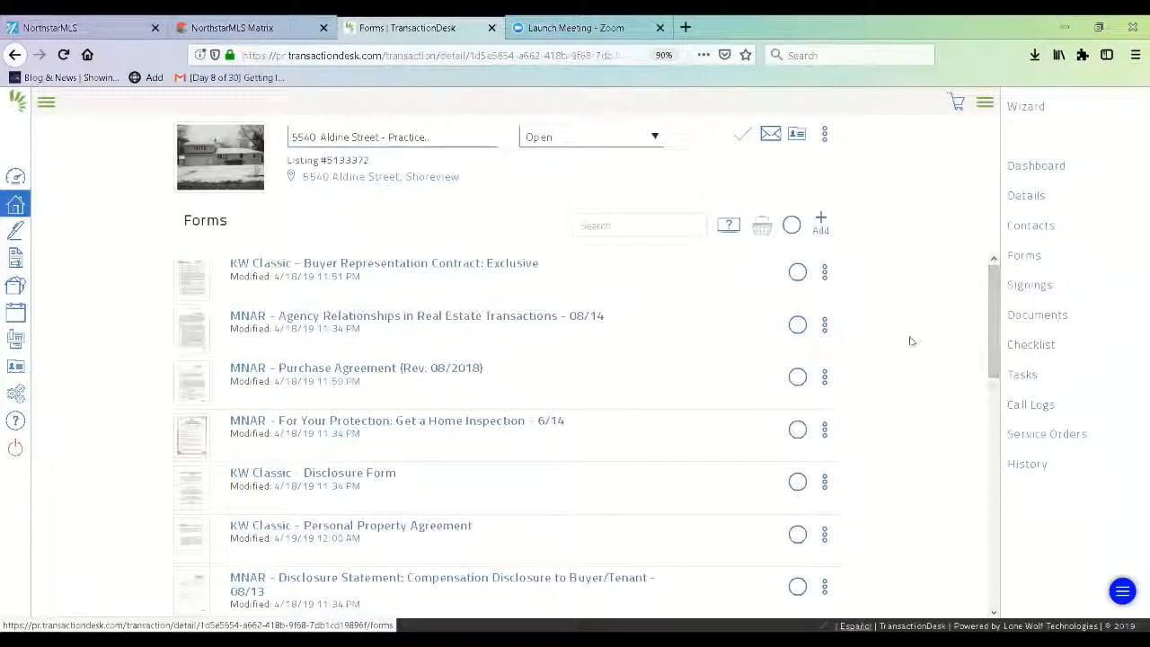